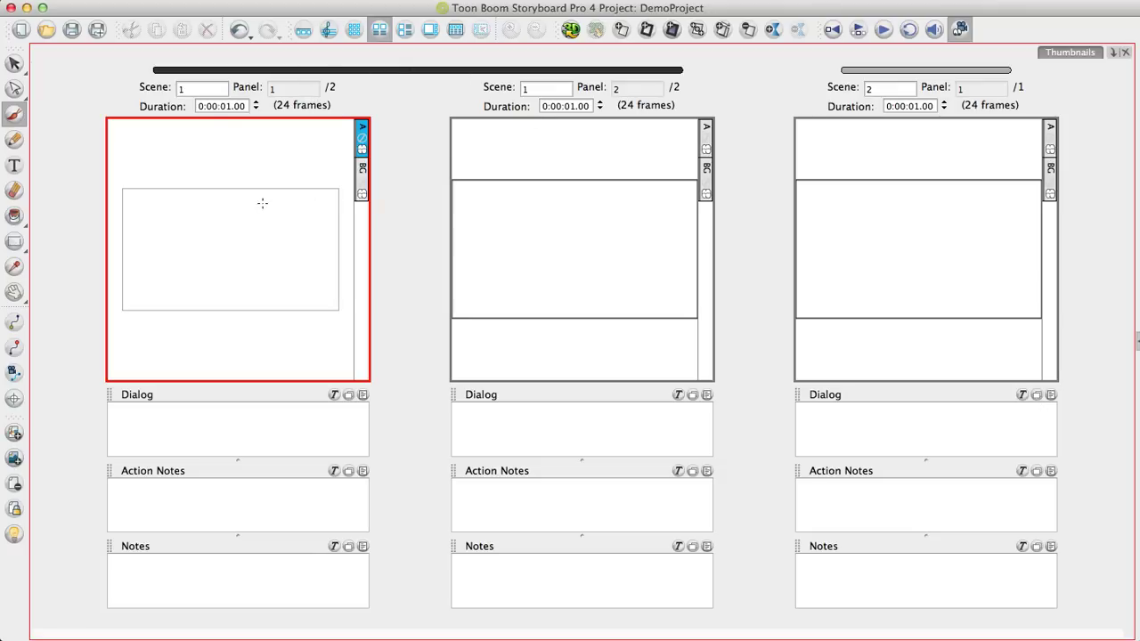
Sketch a rough figure in panel 1: an oval head with lines down from it
mouse_move(263, 203)
mouse_down()
mouse_move(278, 260)
mouse_move(263, 277)
mouse_move(288, 335)
mouse_up()
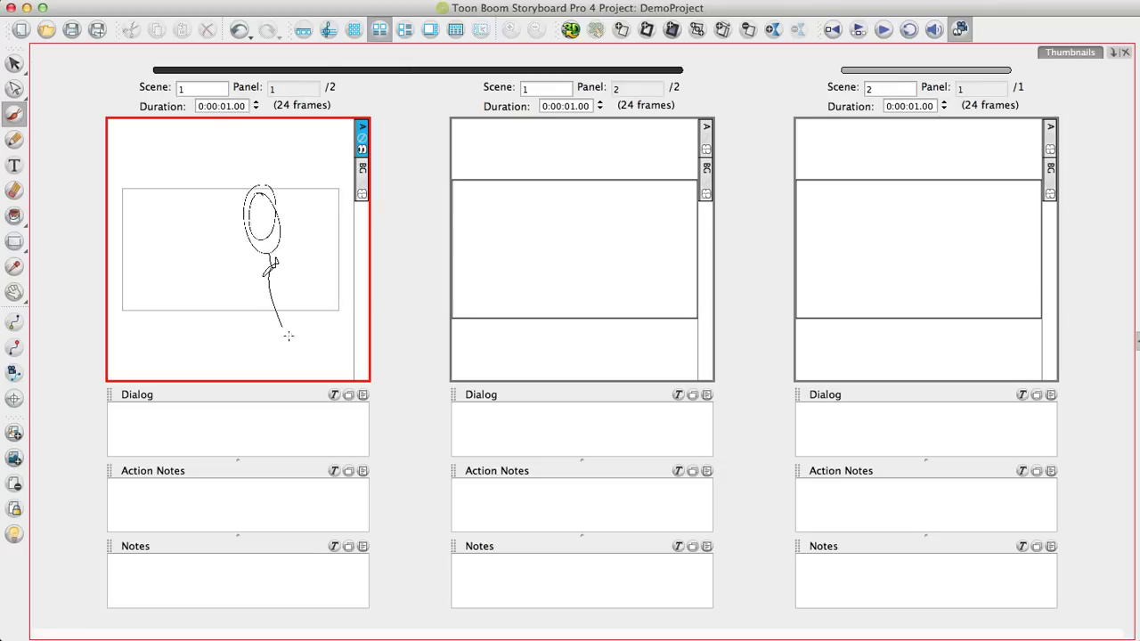
drag(268, 273, 255, 341)
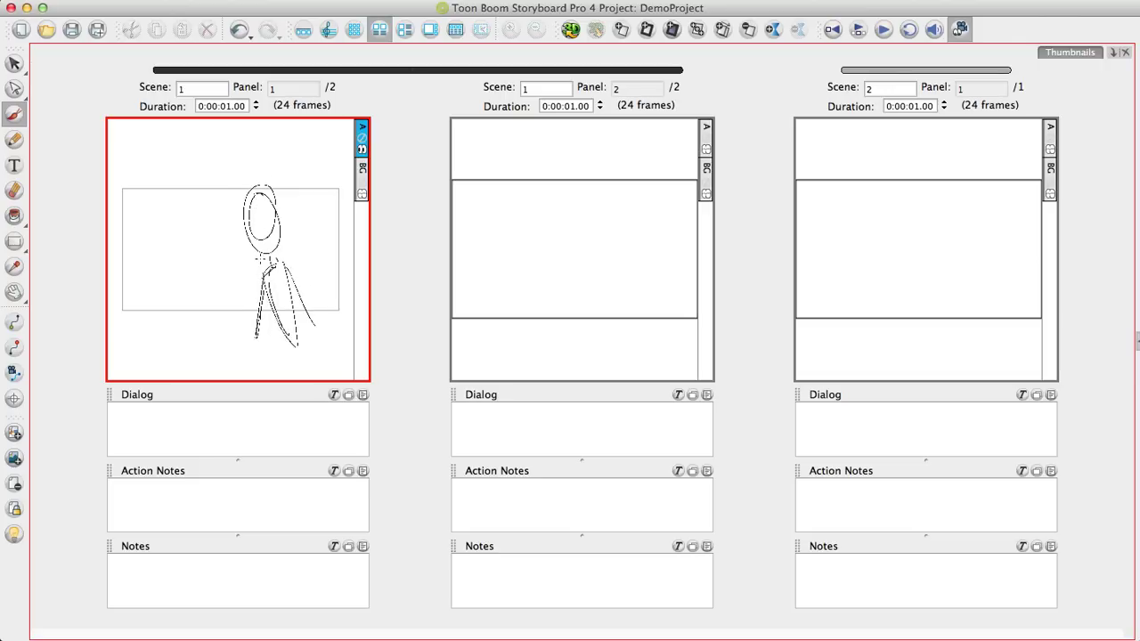
drag(266, 255, 283, 212)
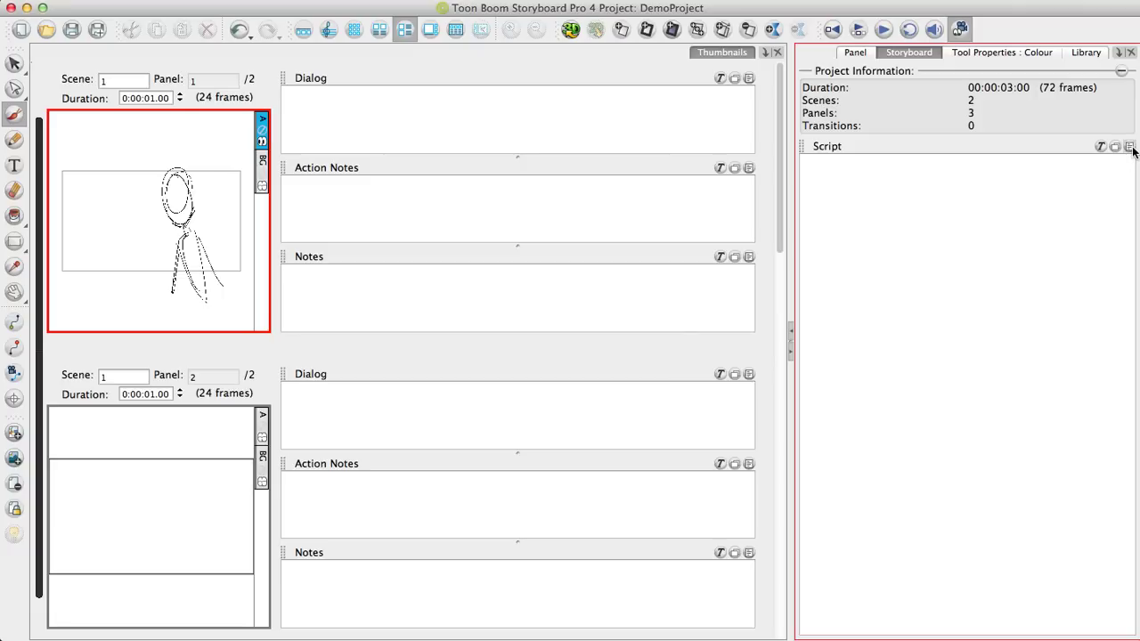
Import The Story of the Three Little Pigs.txt from SBP_Demo_Materials > Scripts as the script caption
click(1130, 148)
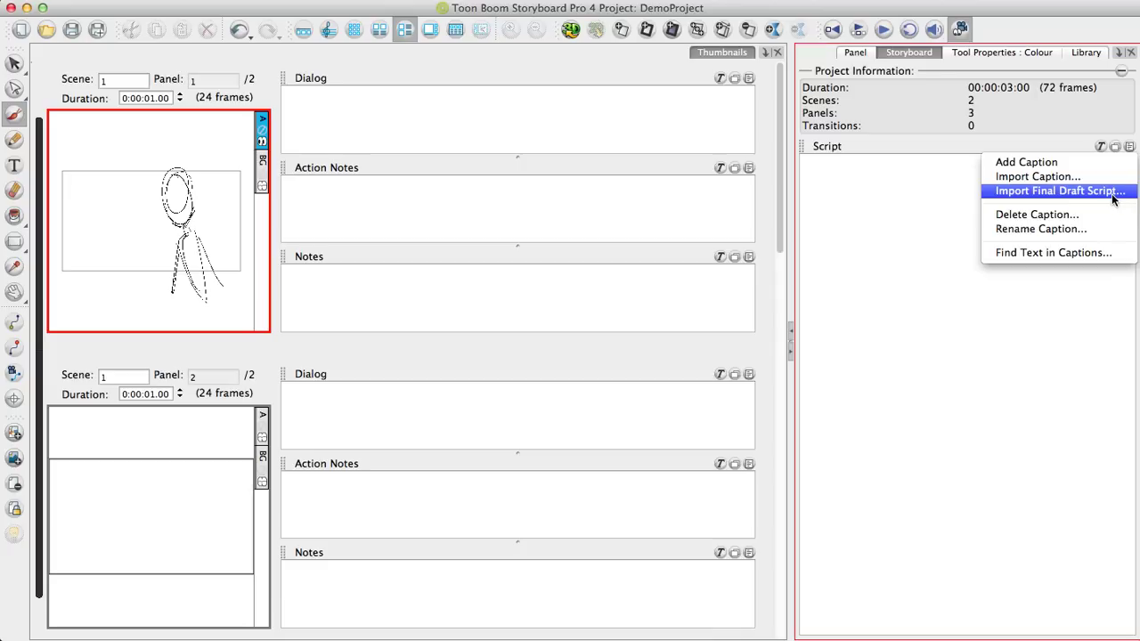
click(1059, 177)
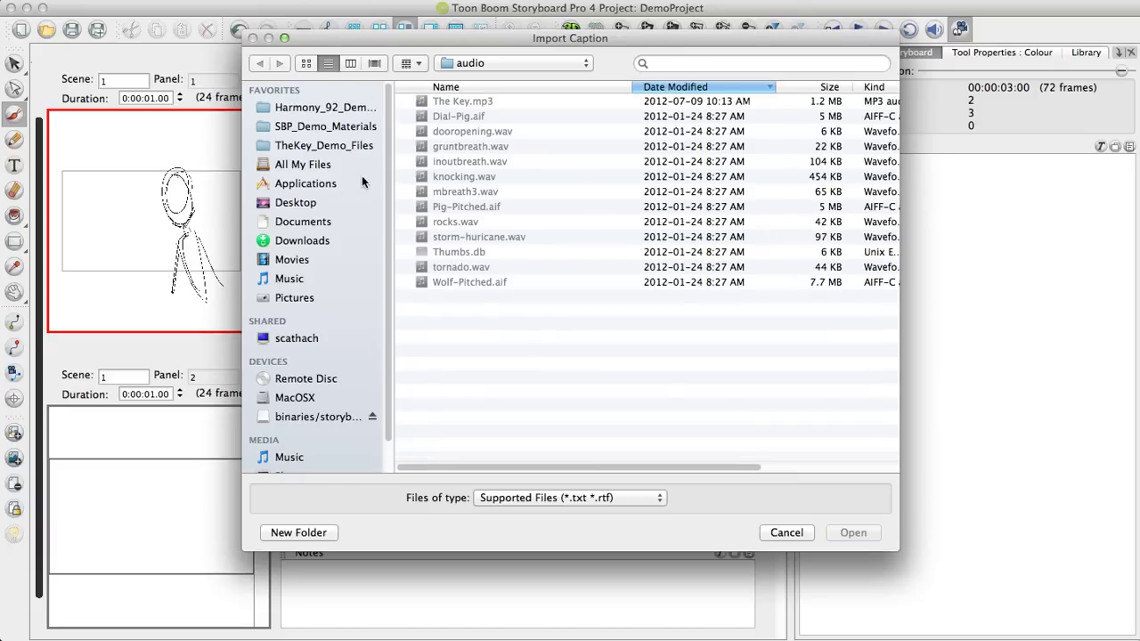
click(338, 126)
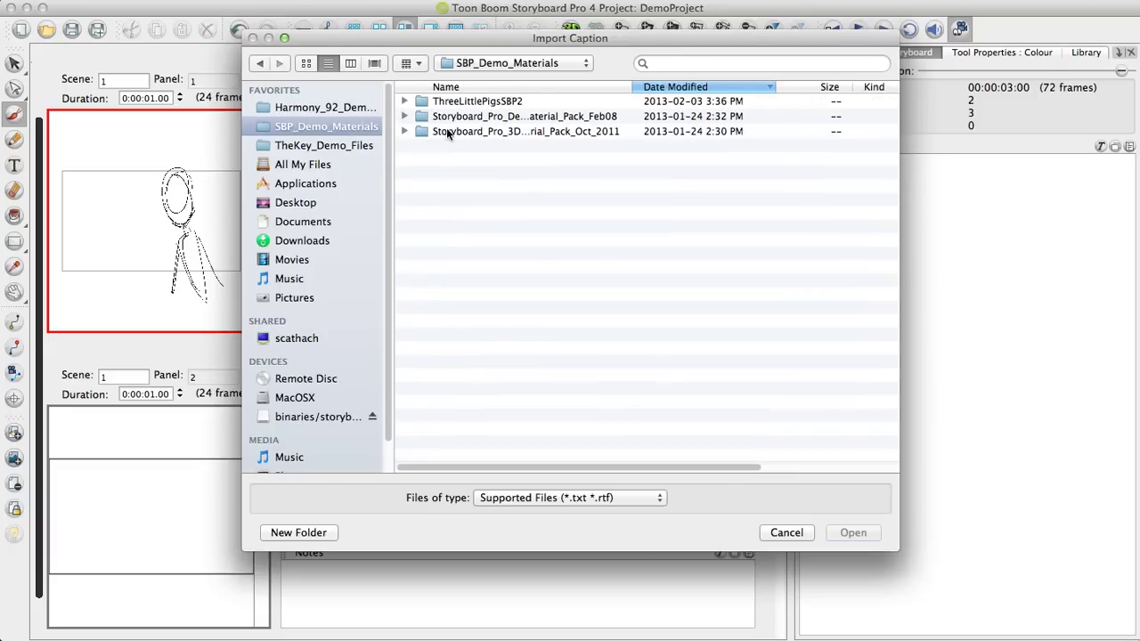
double_click(520, 117)
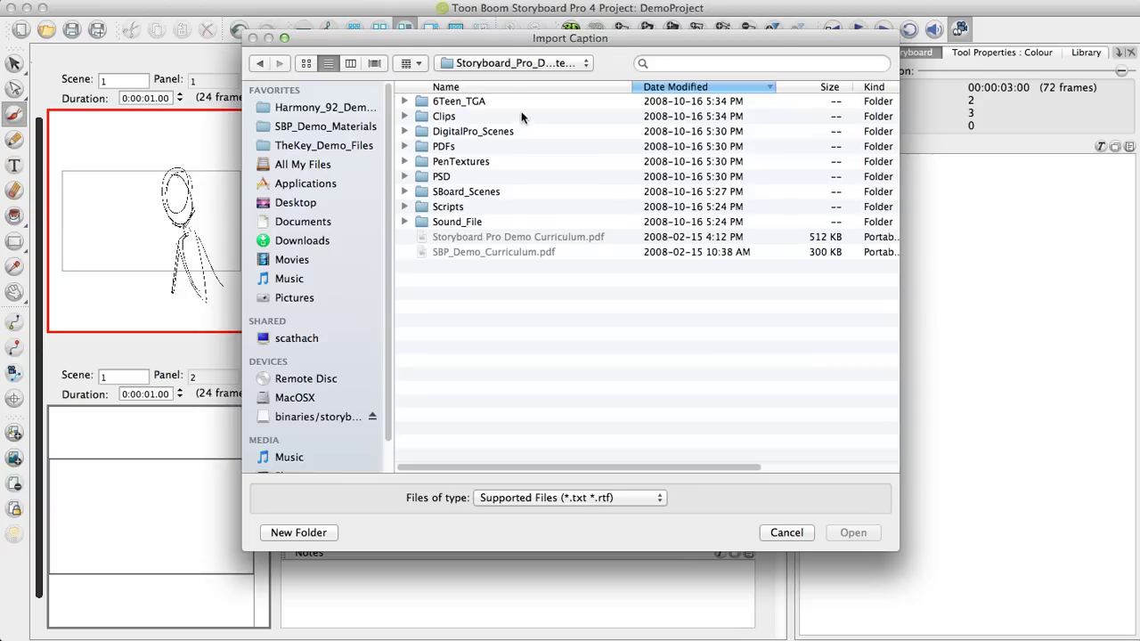
click(455, 206)
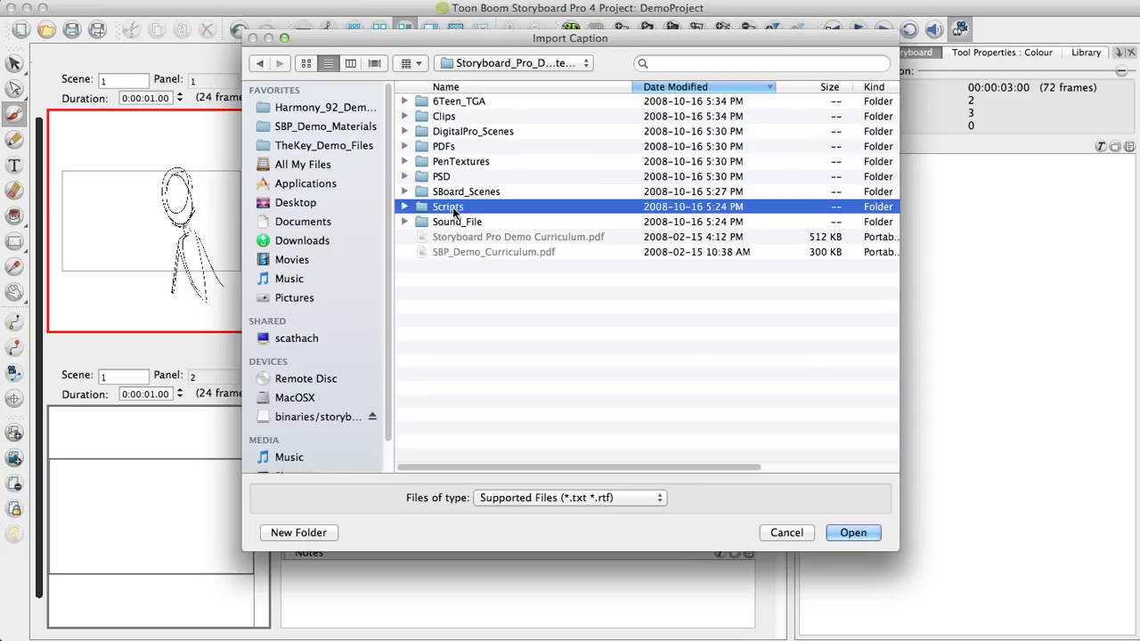
double_click(422, 207)
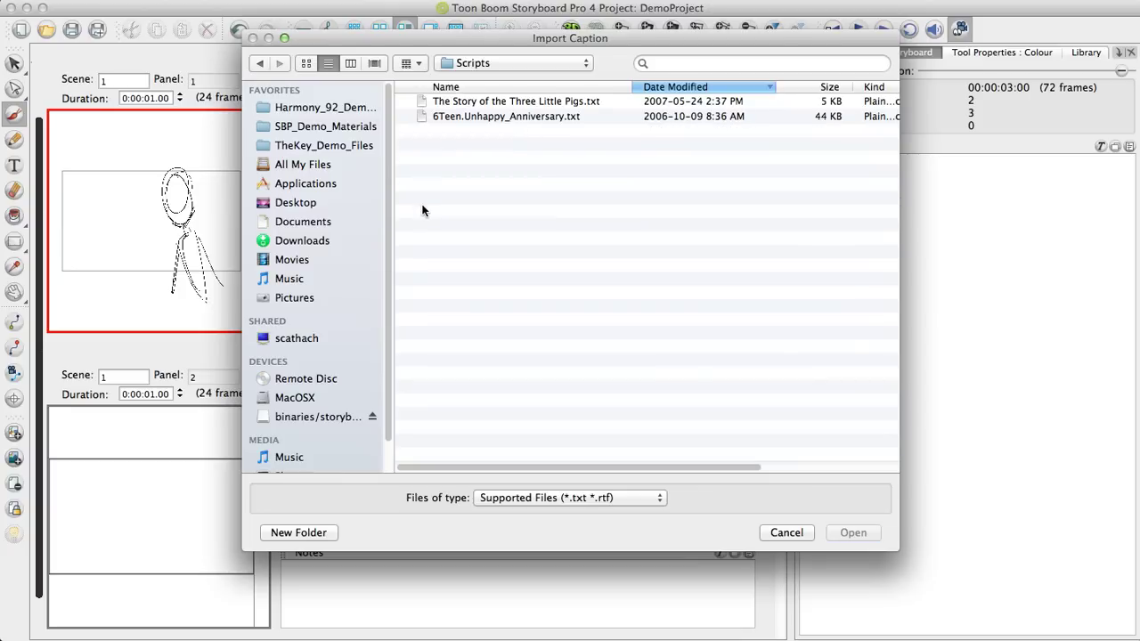
click(511, 102)
Load the Three Little Pigs script and drag its first two paragraphs into panel 1 and 2 Dialog
click(853, 532)
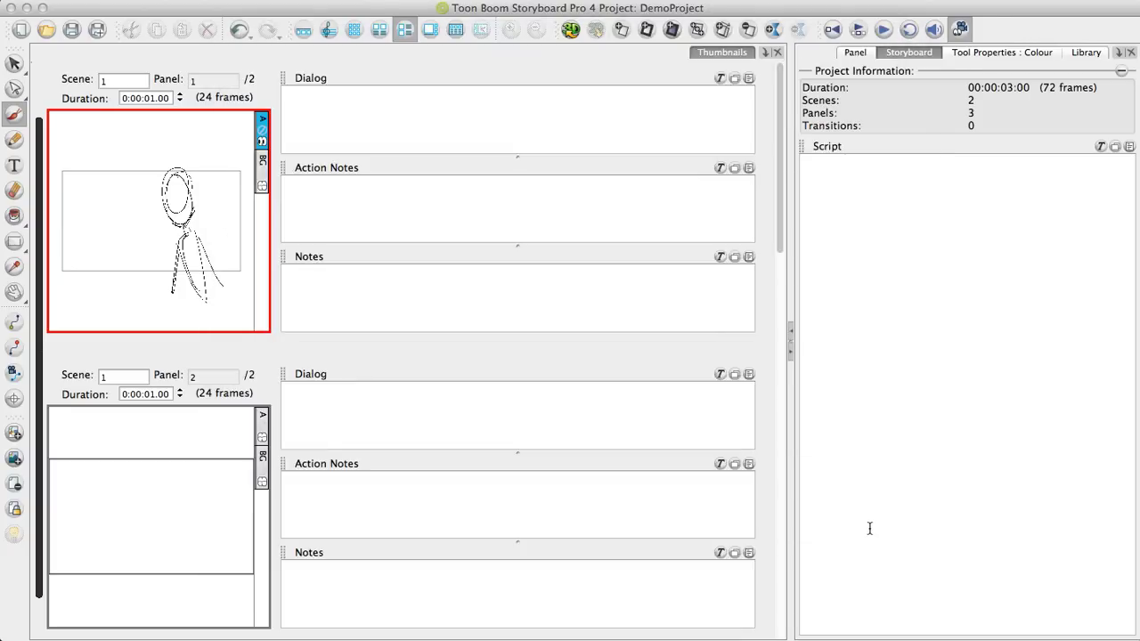
scroll(924, 193, down, 15)
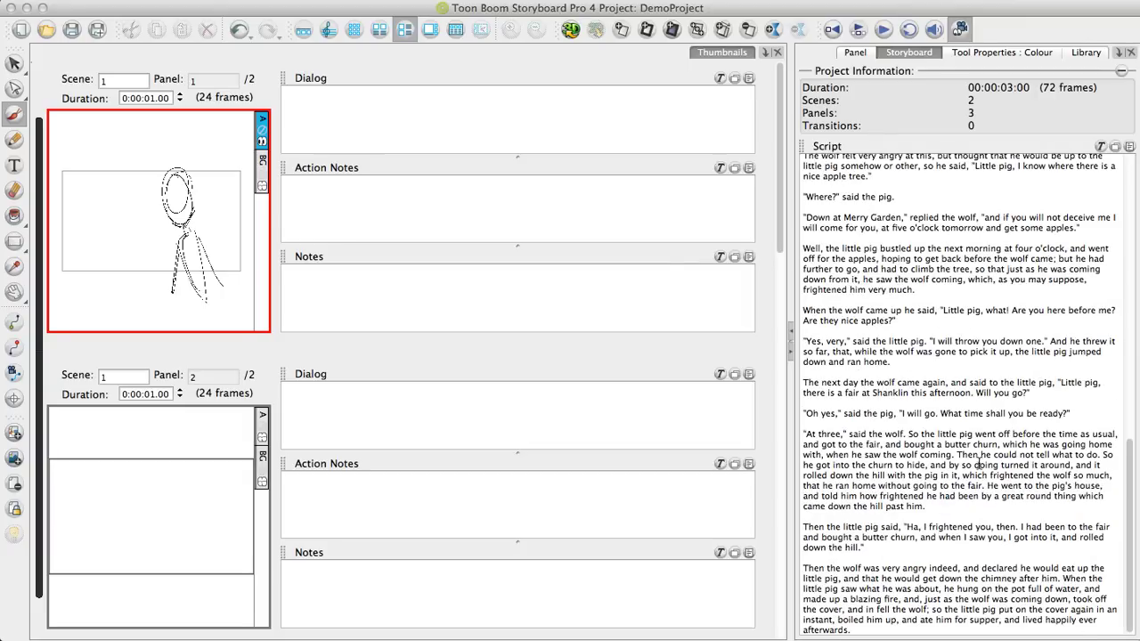
scroll(1135, 415, up, 15)
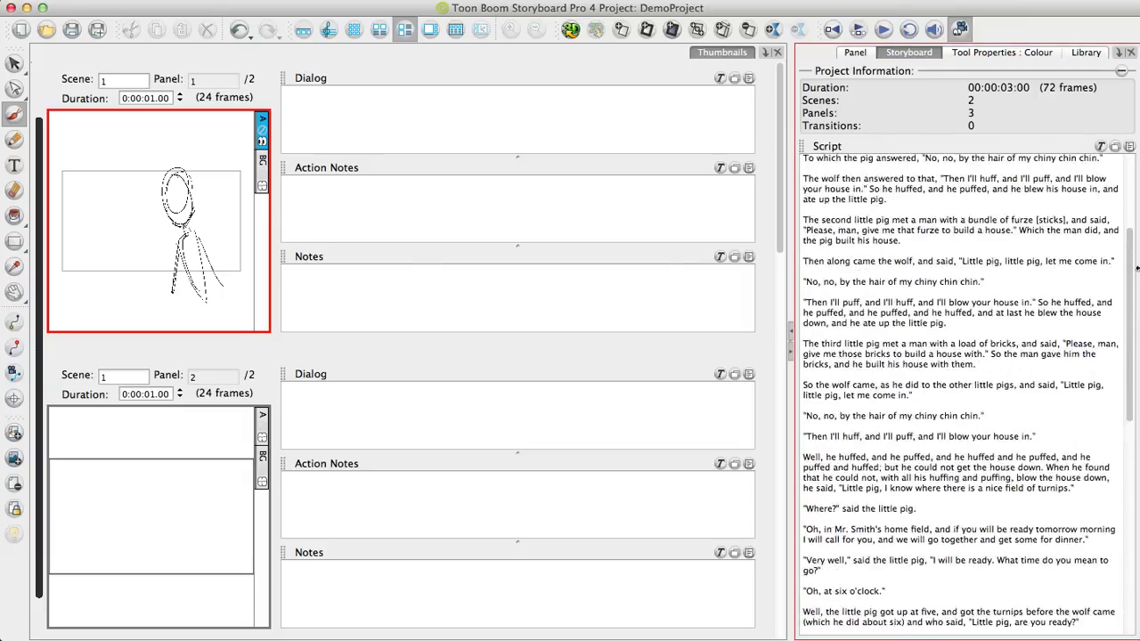
drag(891, 282, 575, 135)
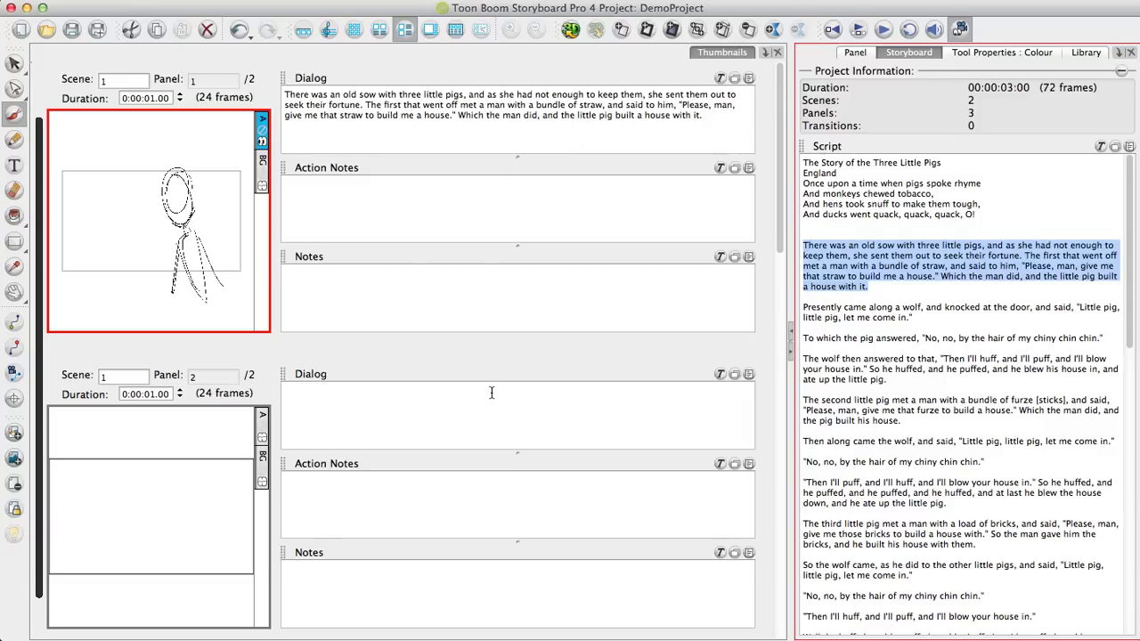
drag(917, 319, 539, 410)
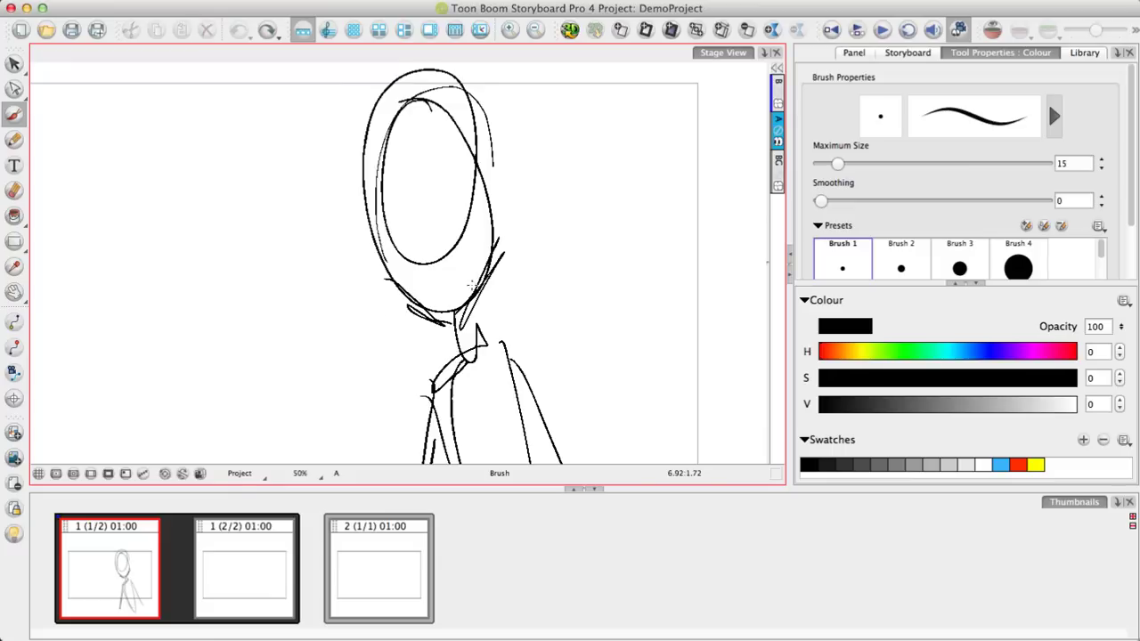
Zoom the stage view and rotate the canvas back and forth to inspect panel 2
scroll(445, 273, left, 2)
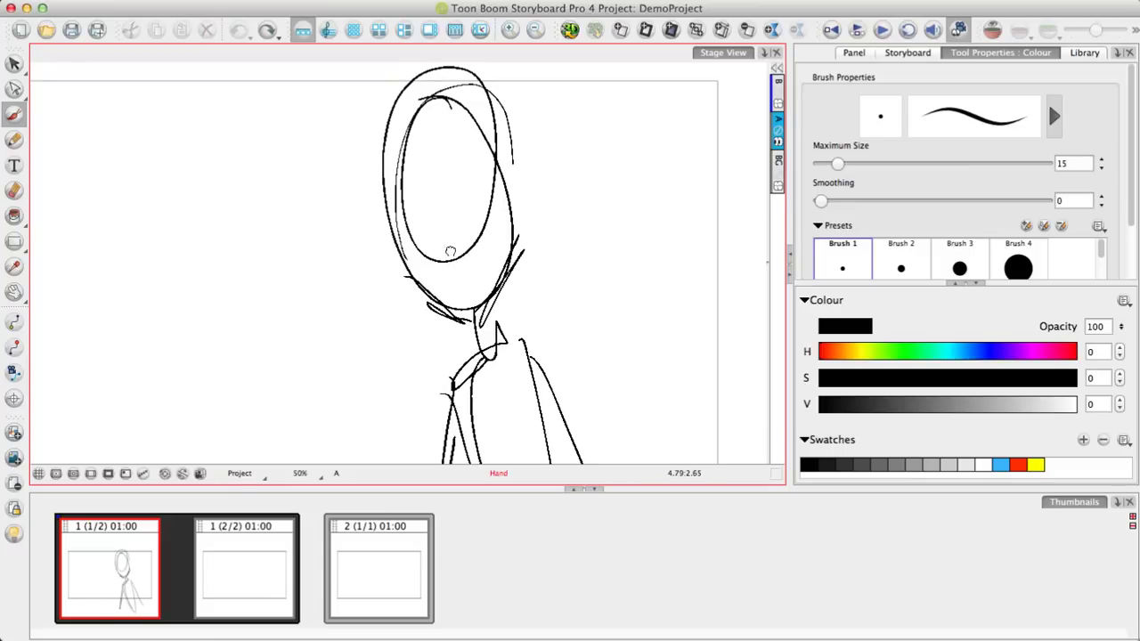
scroll(512, 268, up, 3)
scroll(512, 272, down, 3)
key(ctrl+alt)
mouse_move(521, 279)
mouse_down()
mouse_move(495, 338)
mouse_move(560, 185)
mouse_up()
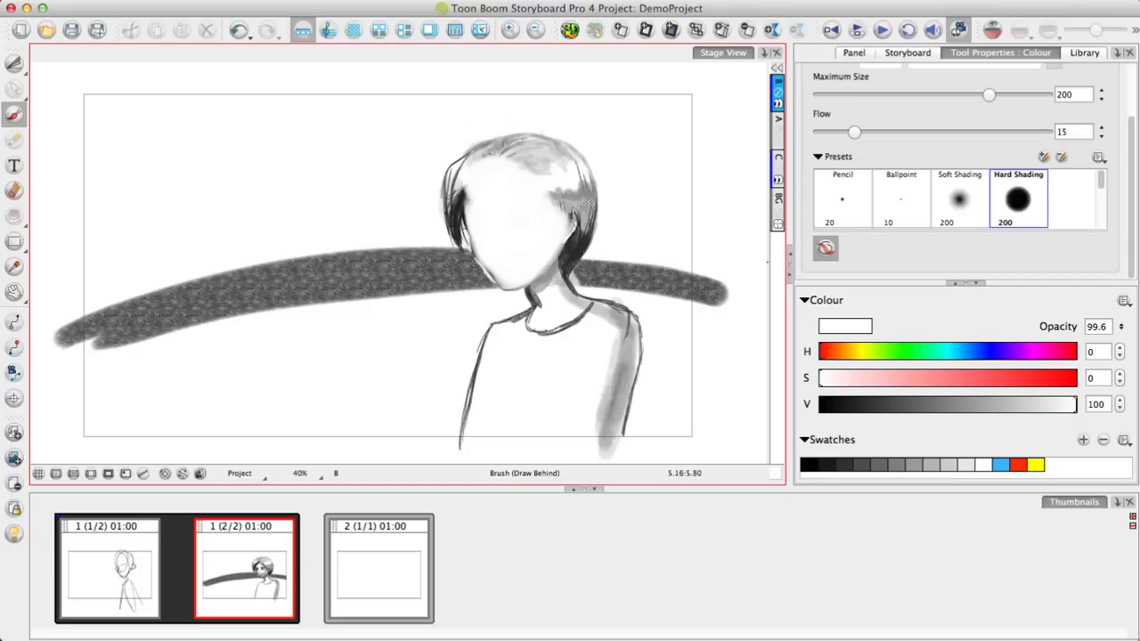
Shade the left tree canopy and ground bands grey, and lightly tone the character's shirt
drag(530, 267, 567, 309)
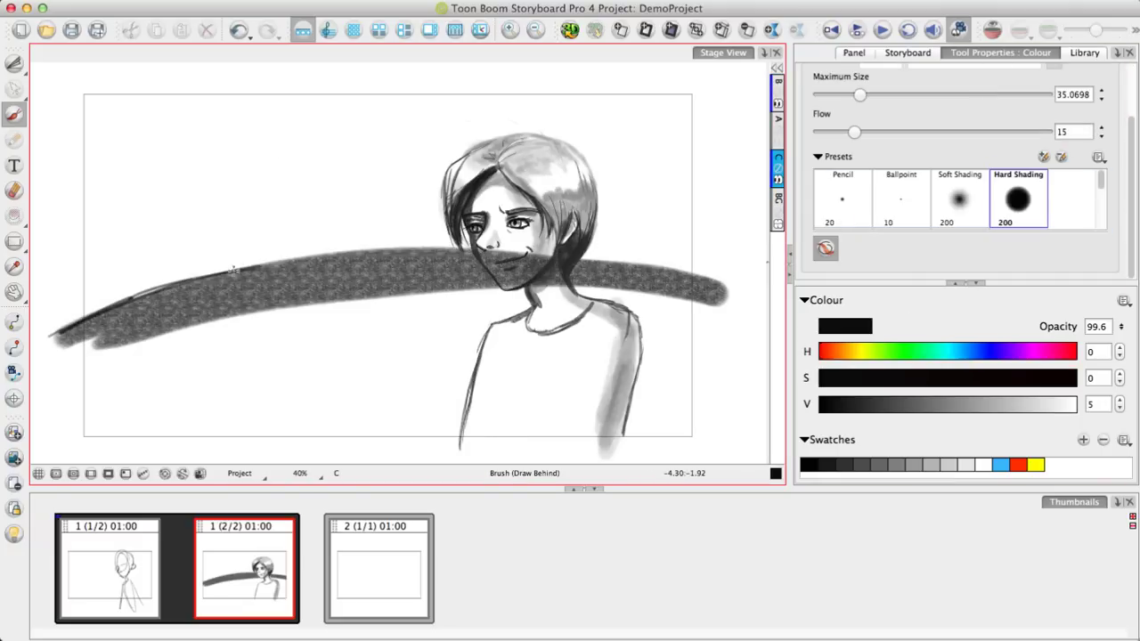
drag(236, 153, 206, 168)
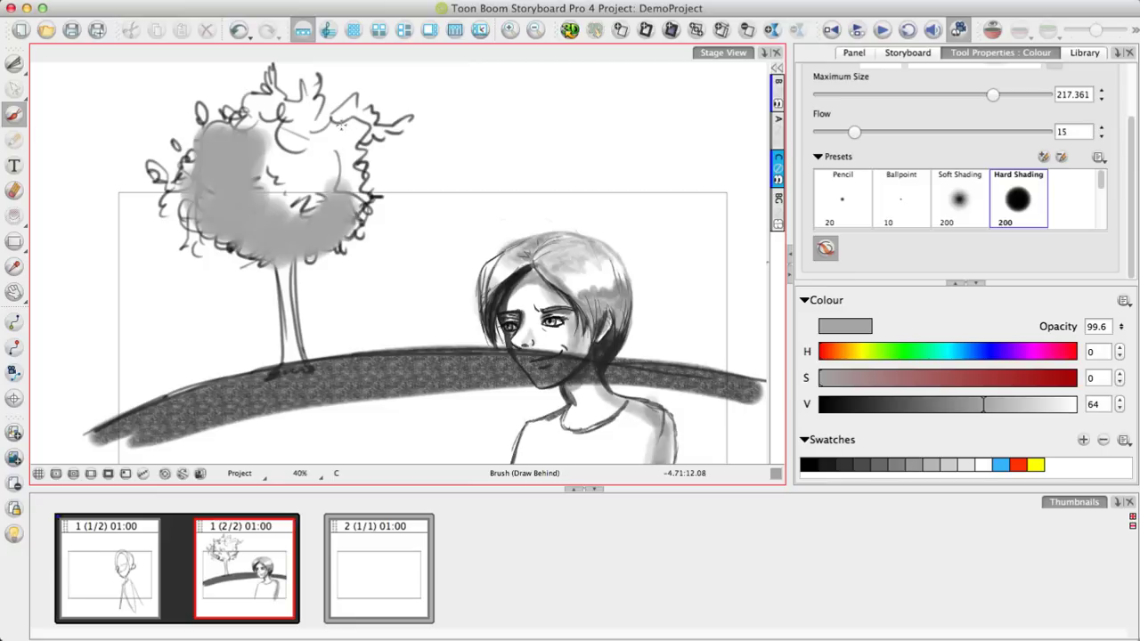
drag(267, 106, 339, 178)
drag(983, 403, 892, 403)
drag(295, 291, 286, 361)
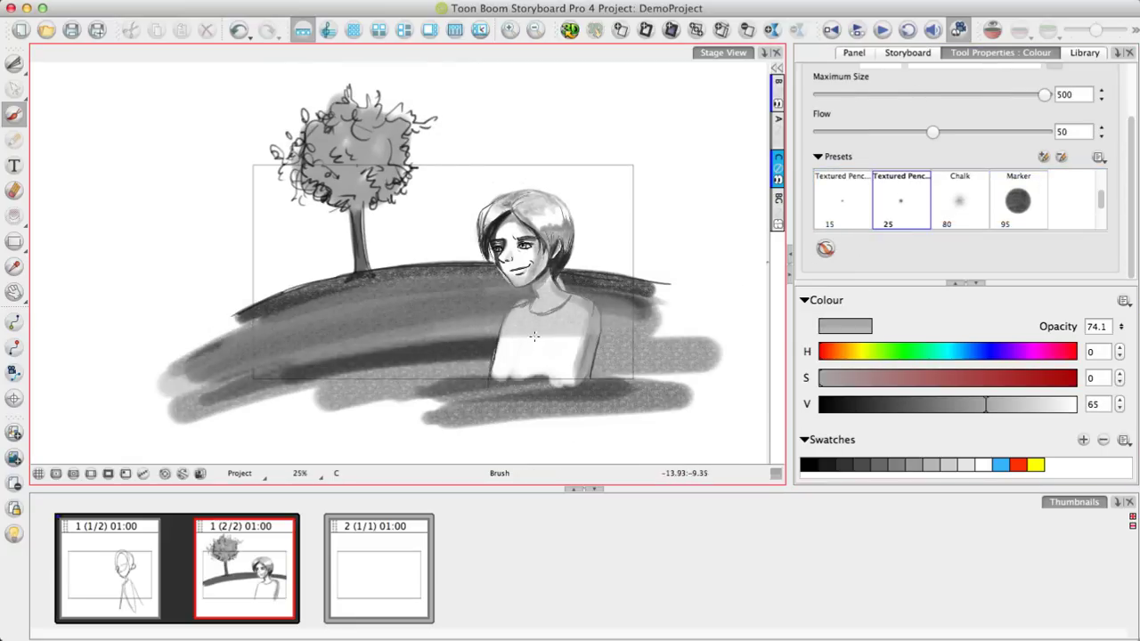
drag(285, 394, 570, 356)
drag(356, 406, 578, 365)
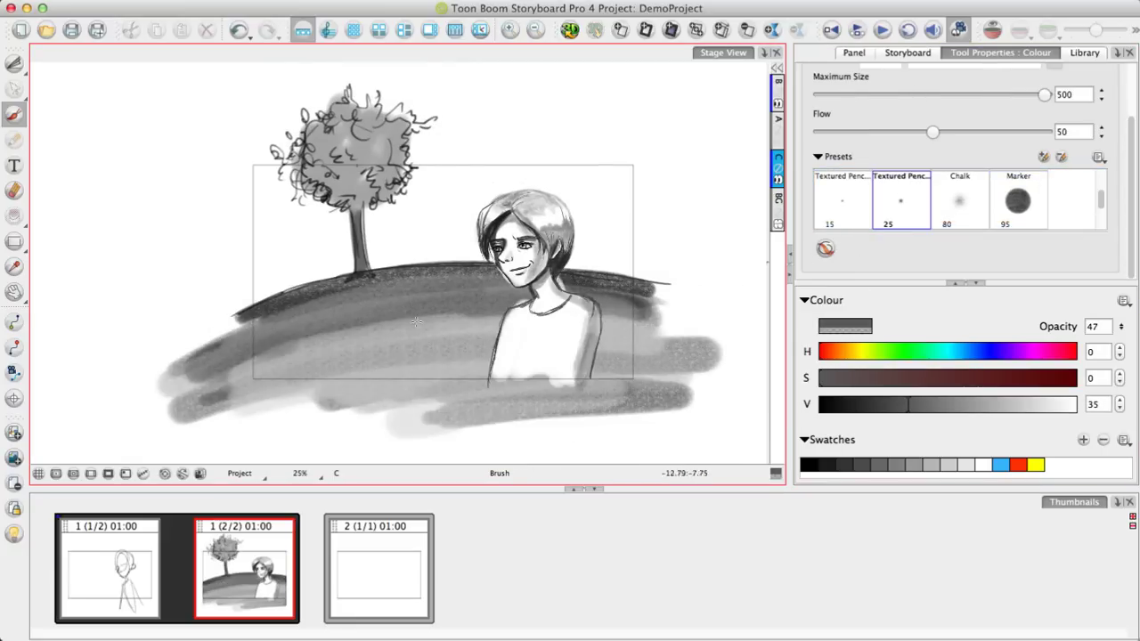
Sketch the large tree behind the character and shade its foliage and trunk grey
right_click(779, 154)
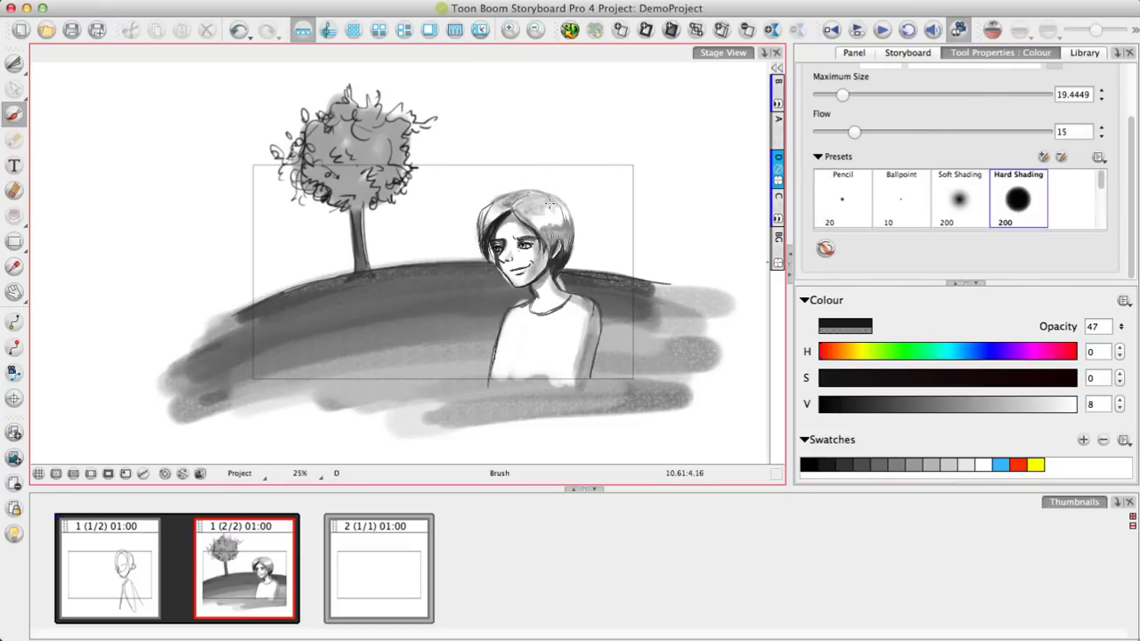
drag(587, 201, 592, 338)
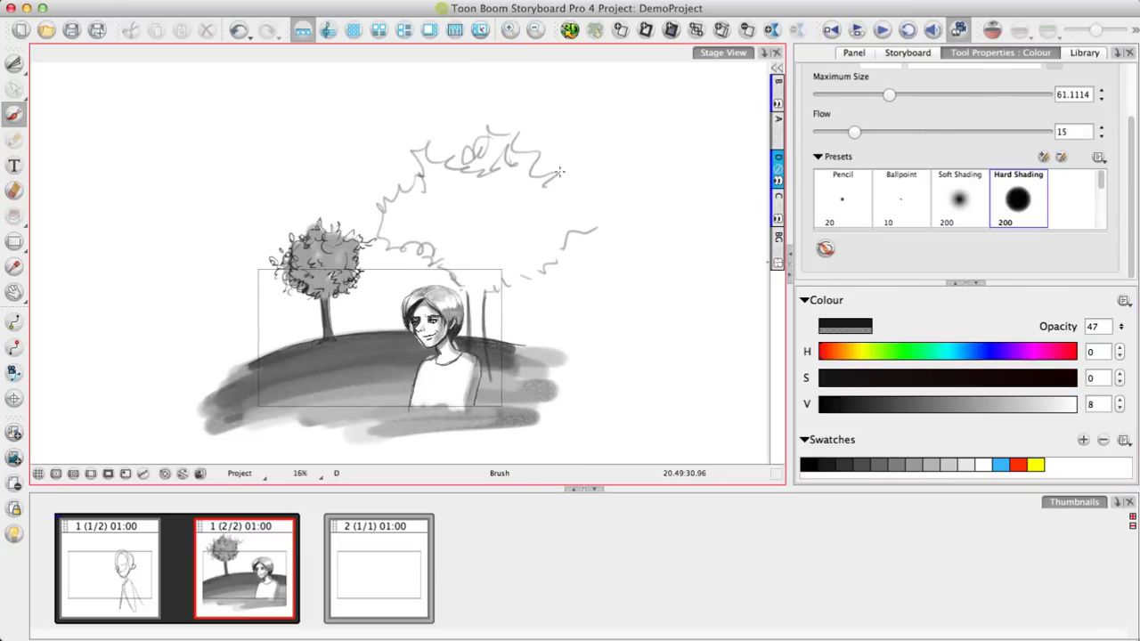
drag(481, 276, 539, 163)
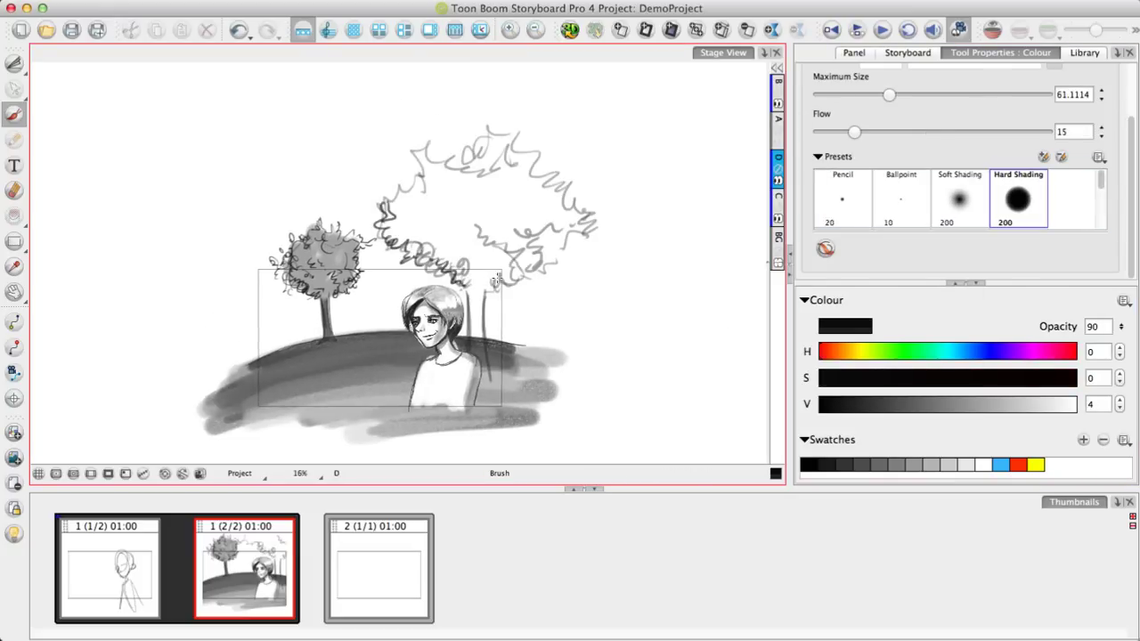
drag(570, 232, 418, 170)
mouse_move(410, 267)
mouse_down()
mouse_move(534, 286)
mouse_move(470, 384)
mouse_up()
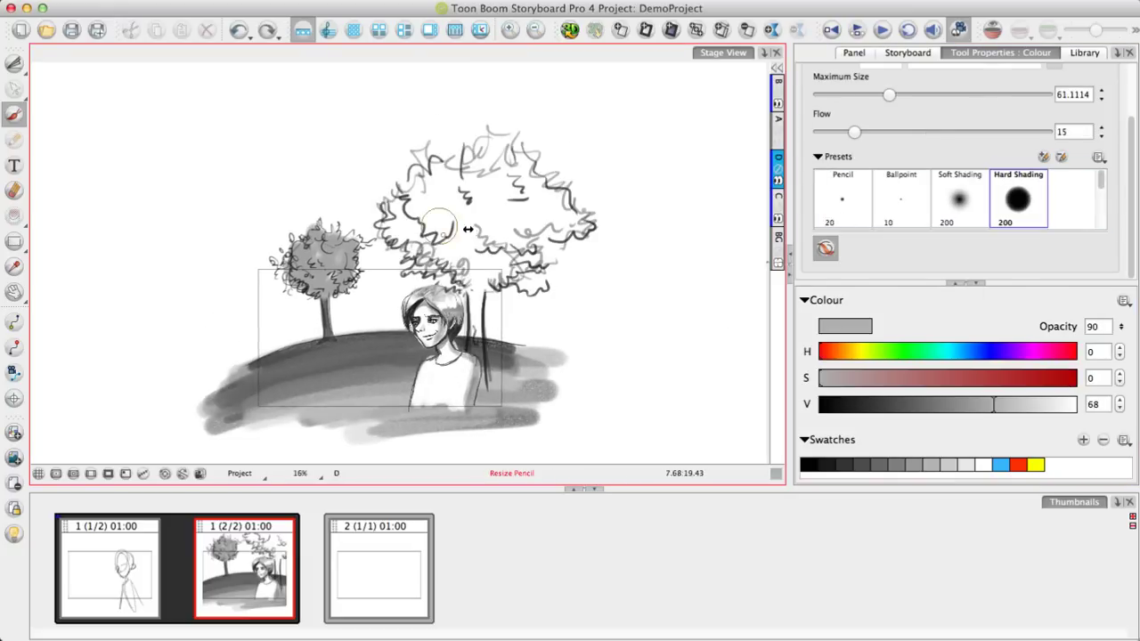
drag(888, 95, 999, 95)
drag(427, 205, 552, 223)
mouse_move(1030, 404)
mouse_down()
mouse_move(849, 404)
mouse_move(901, 404)
mouse_up()
drag(471, 285, 480, 392)
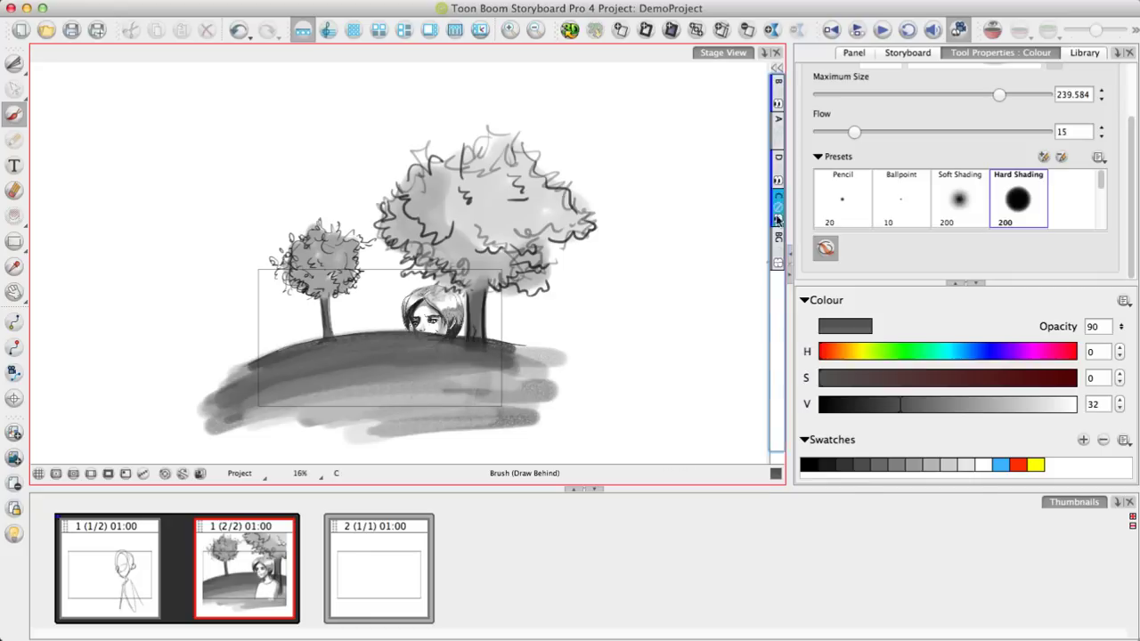
drag(901, 404, 1065, 404)
Wash light grey strokes over the ground and soften the large tree
drag(999, 95, 1044, 94)
drag(169, 356, 569, 312)
drag(204, 410, 560, 374)
drag(267, 258, 525, 267)
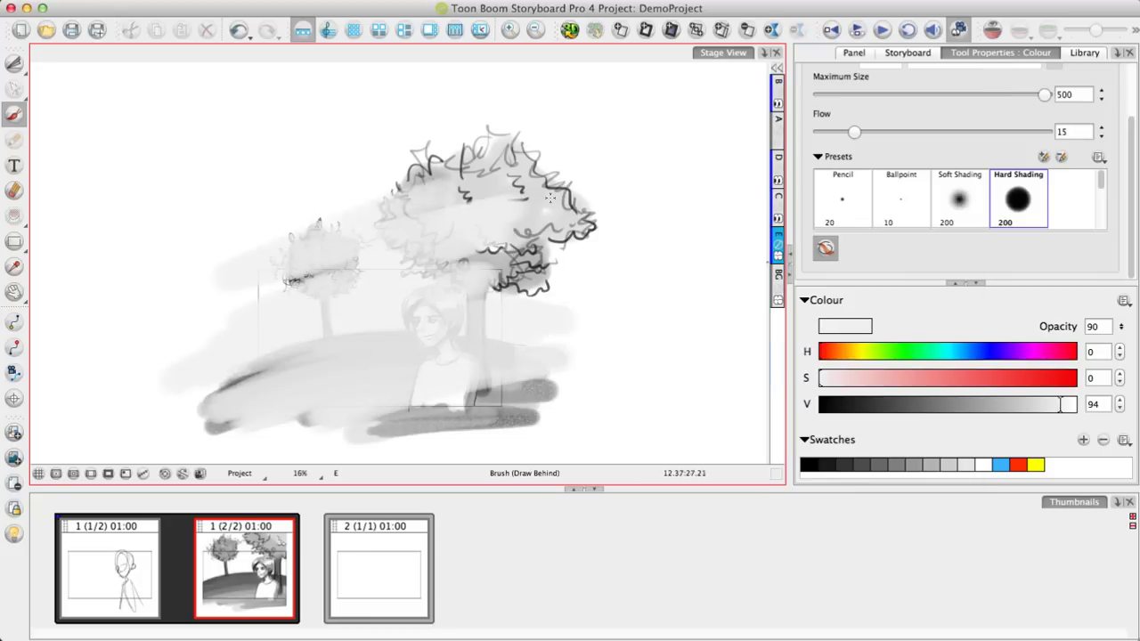
drag(249, 222, 499, 151)
Add mid-grey background strokes and paint a soft light cloud in the sky
scroll(400, 267, up, 2)
drag(1066, 404, 982, 404)
drag(196, 285, 445, 236)
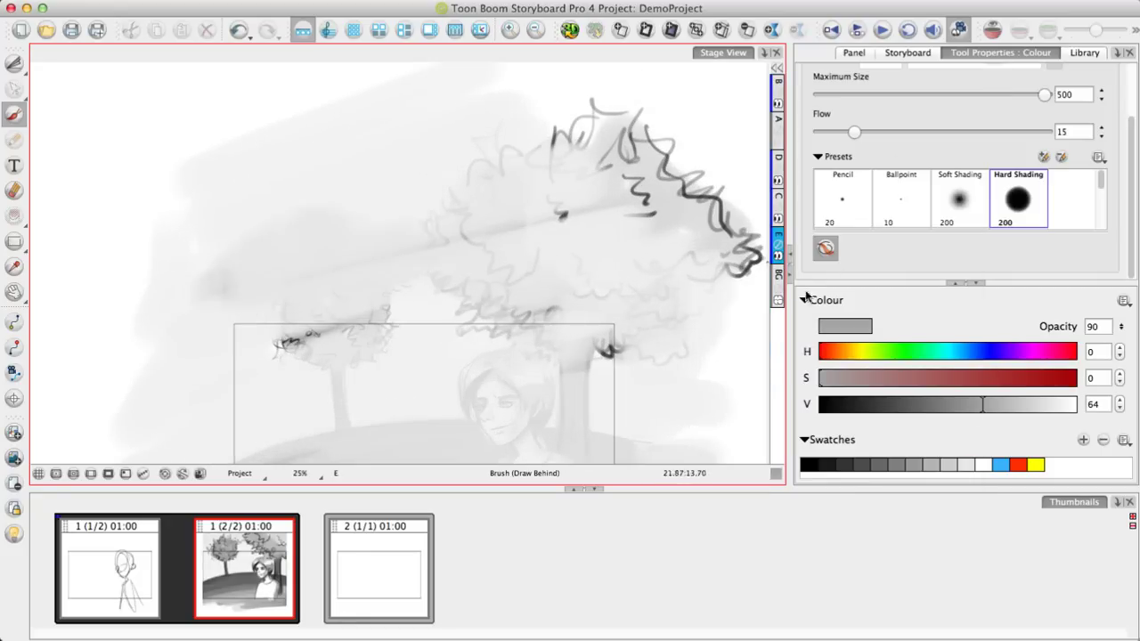
mouse_move(205, 241)
mouse_down()
mouse_move(321, 196)
mouse_move(401, 205)
mouse_up()
drag(982, 404, 1073, 404)
drag(214, 240, 325, 200)
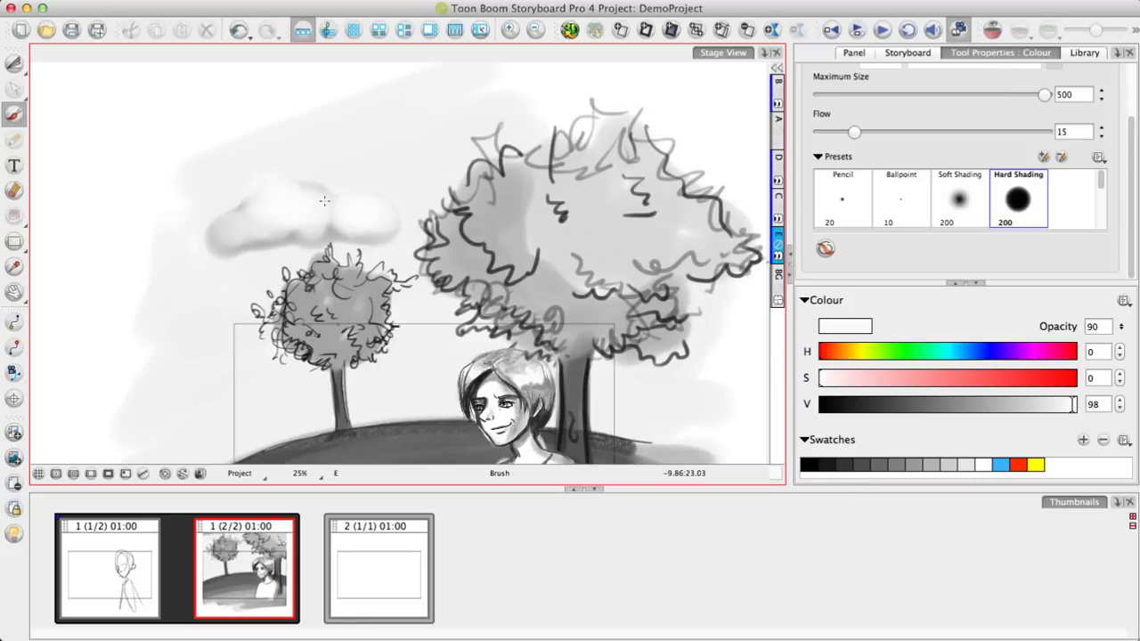
drag(1126, 321, 1120, 285)
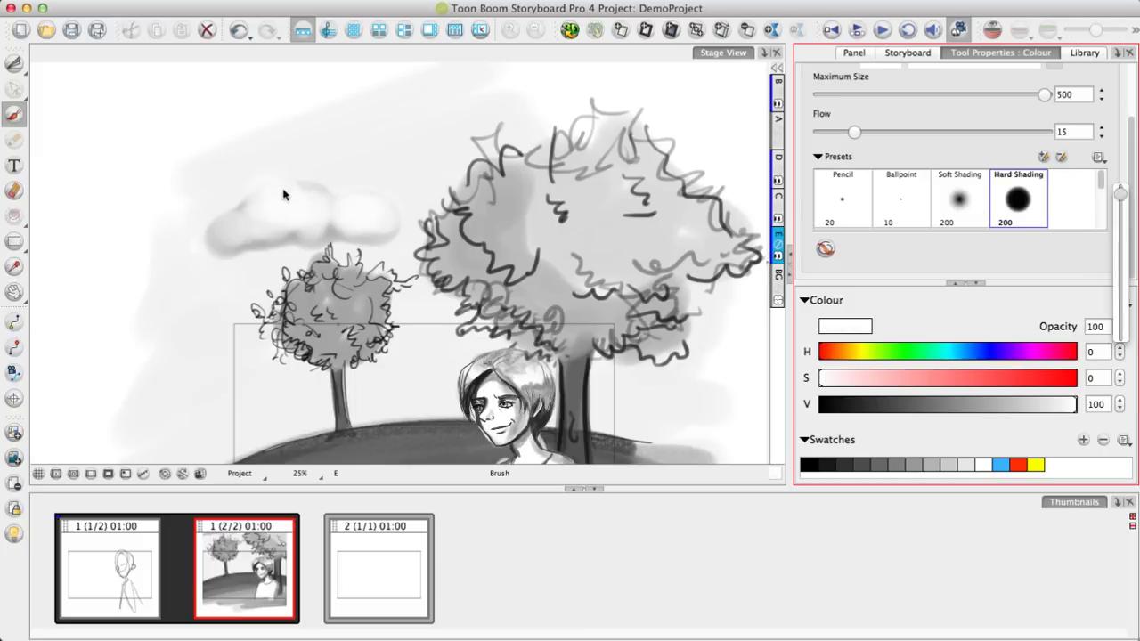
drag(272, 199, 307, 331)
Switch to a softer colour and smooth the right cloud with soft white strokes
alt+click(307, 331)
scroll(276, 213, up, 2)
drag(368, 285, 587, 290)
scroll(586, 290, down, 3)
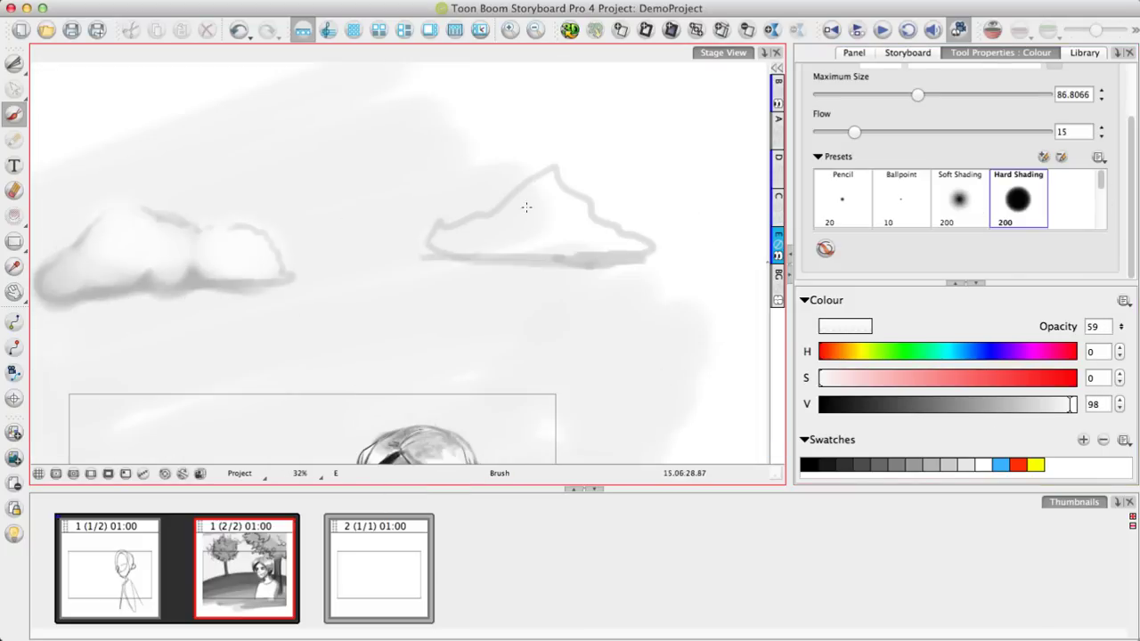
drag(1120, 326, 1120, 307)
drag(428, 241, 641, 258)
drag(1071, 404, 1056, 404)
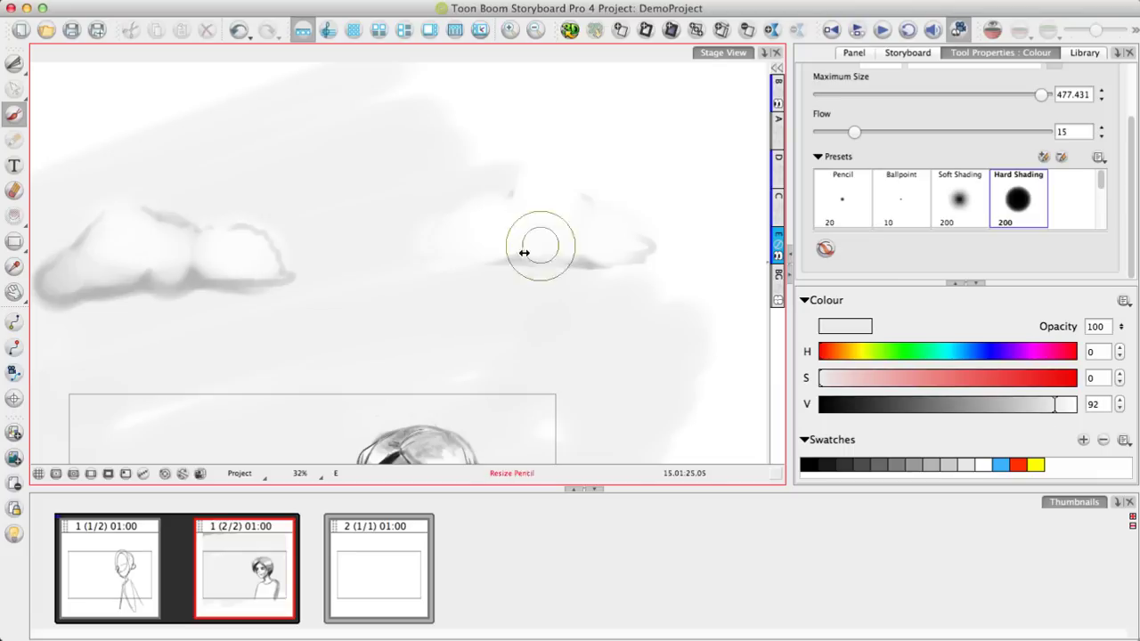
mouse_move(522, 247)
mouse_down()
mouse_move(469, 234)
mouse_move(420, 241)
mouse_move(658, 262)
mouse_up()
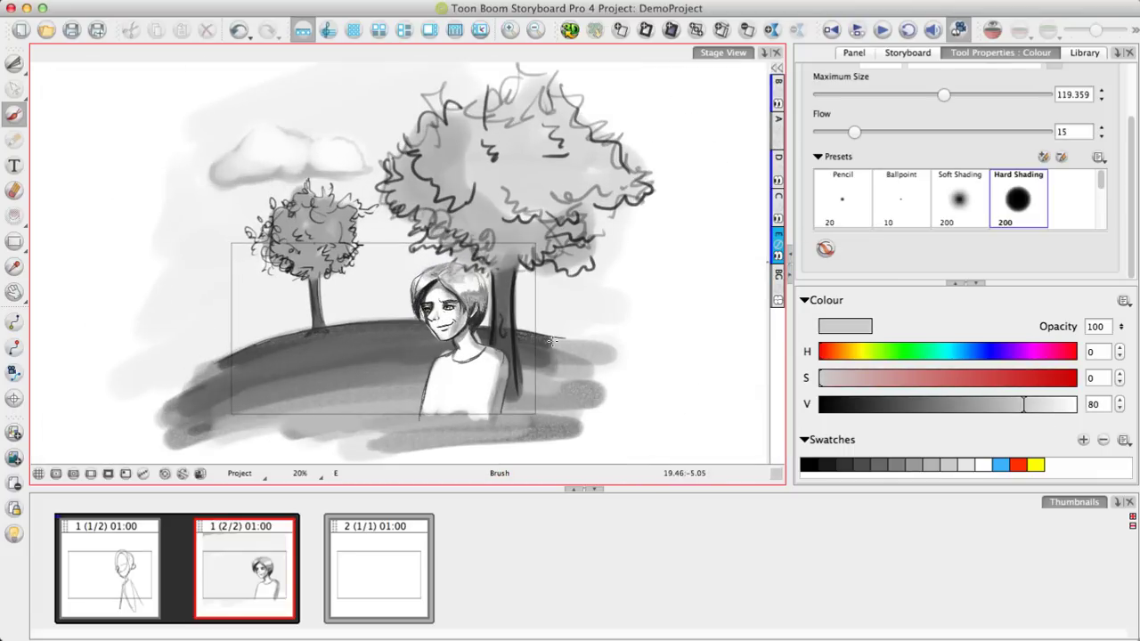
click(777, 160)
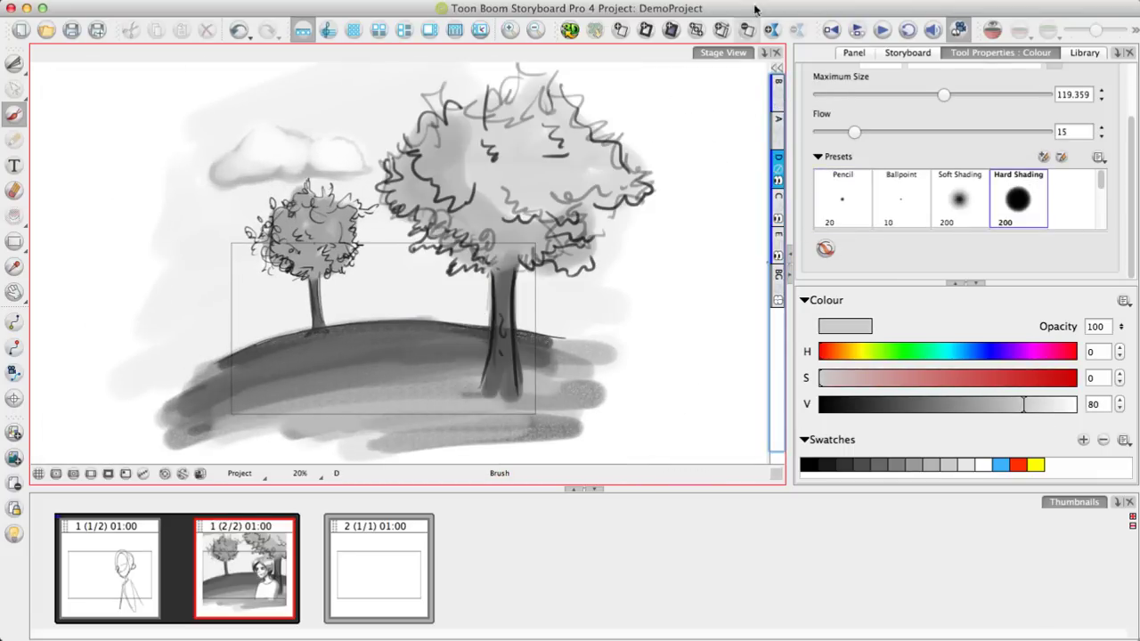
Expand the layer list, enable Draw Behind on layer B, set colour to white, test-paint, then undo
click(778, 77)
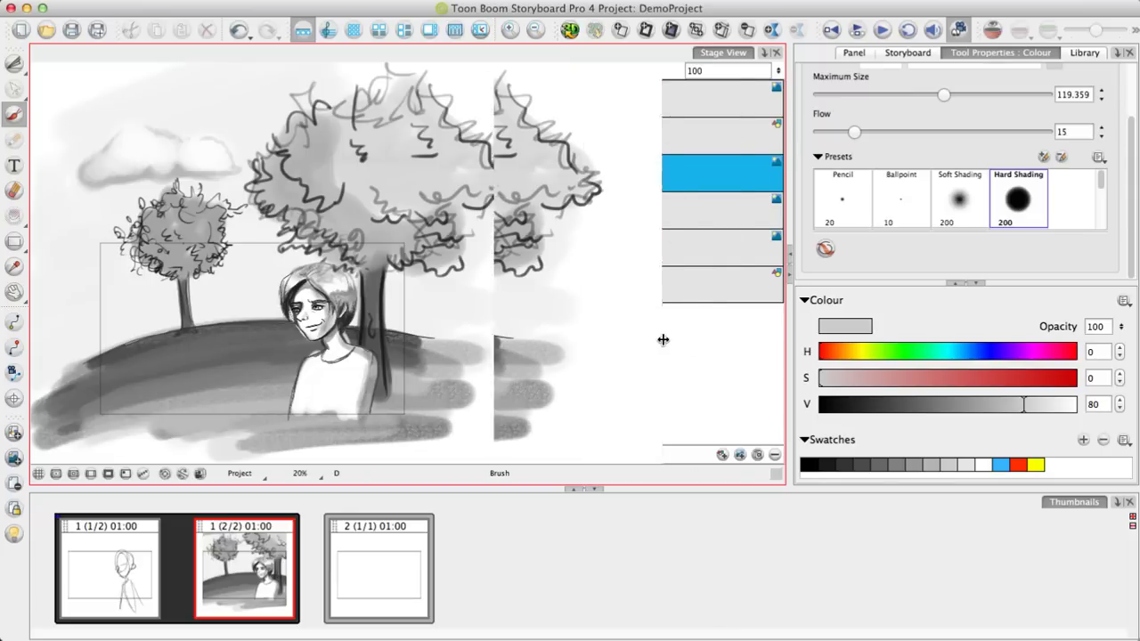
click(726, 107)
click(825, 248)
drag(1023, 405, 1082, 405)
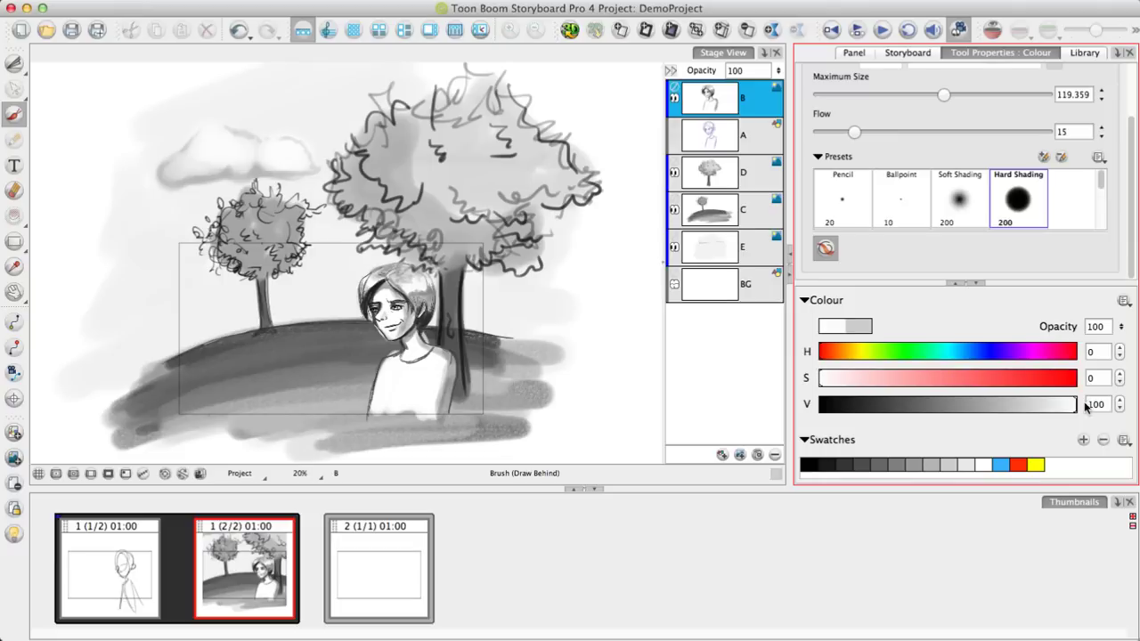
mouse_move(367, 290)
mouse_down()
mouse_move(420, 277)
mouse_move(428, 308)
mouse_move(405, 303)
mouse_move(415, 317)
mouse_up()
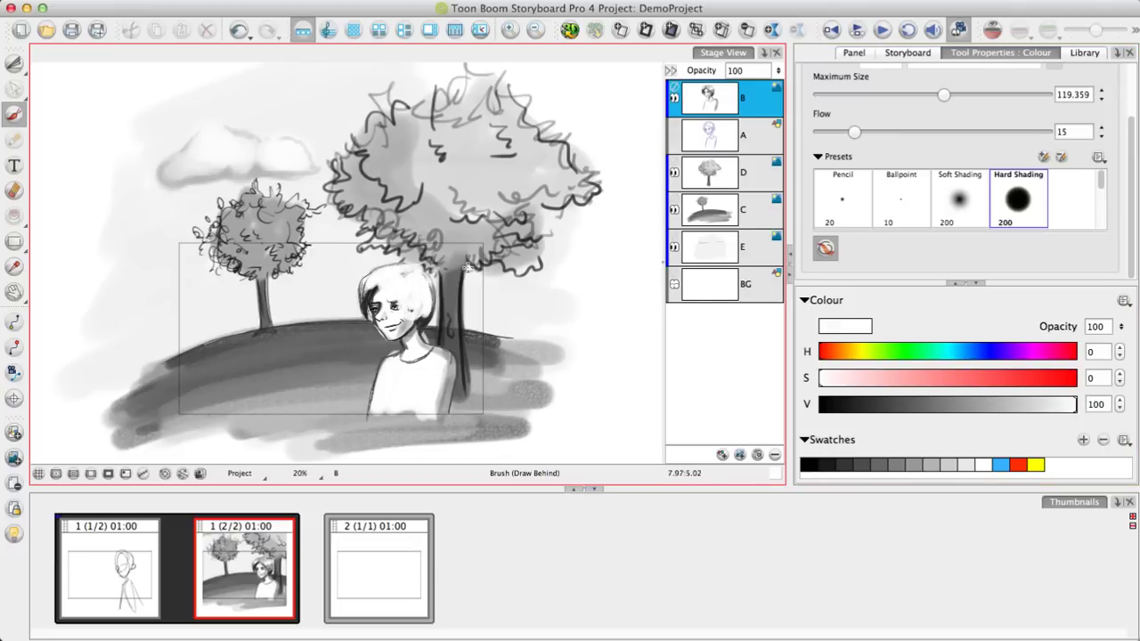
key(super+z)
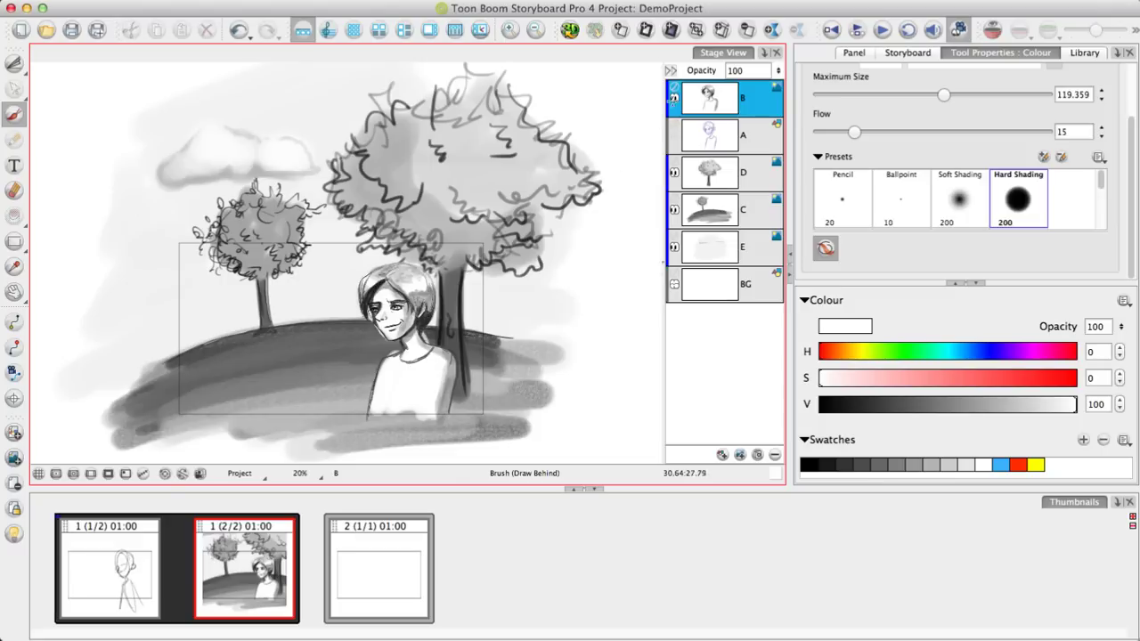
Select tree layer D and hill layer C, then restore boy layer B in front of the hill
click(674, 100)
click(735, 175)
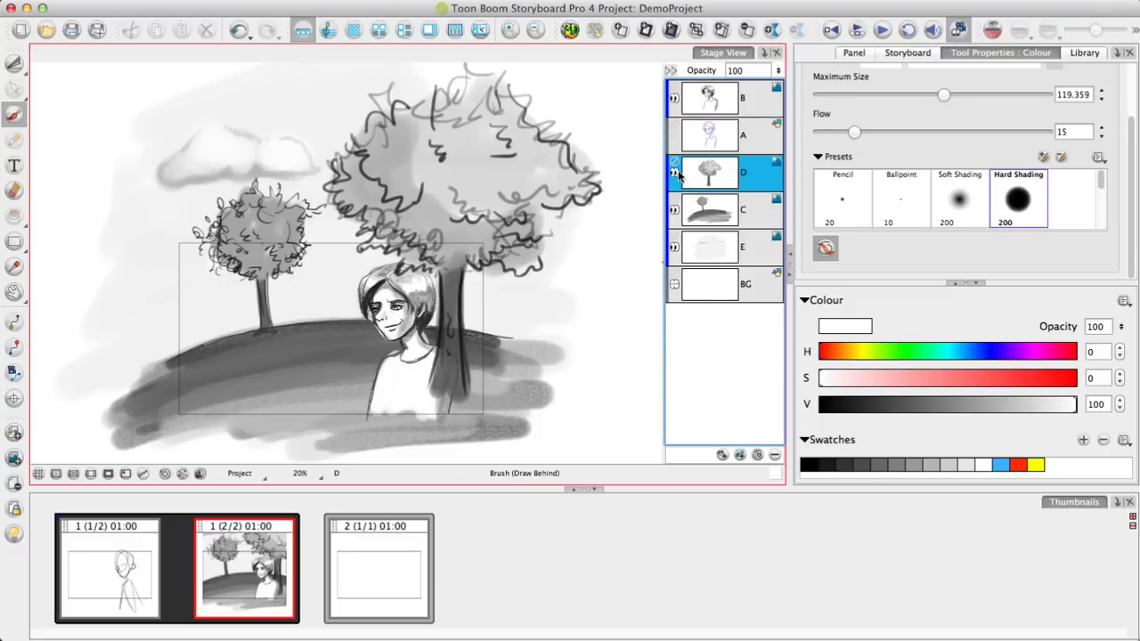
click(674, 173)
click(674, 173)
click(675, 212)
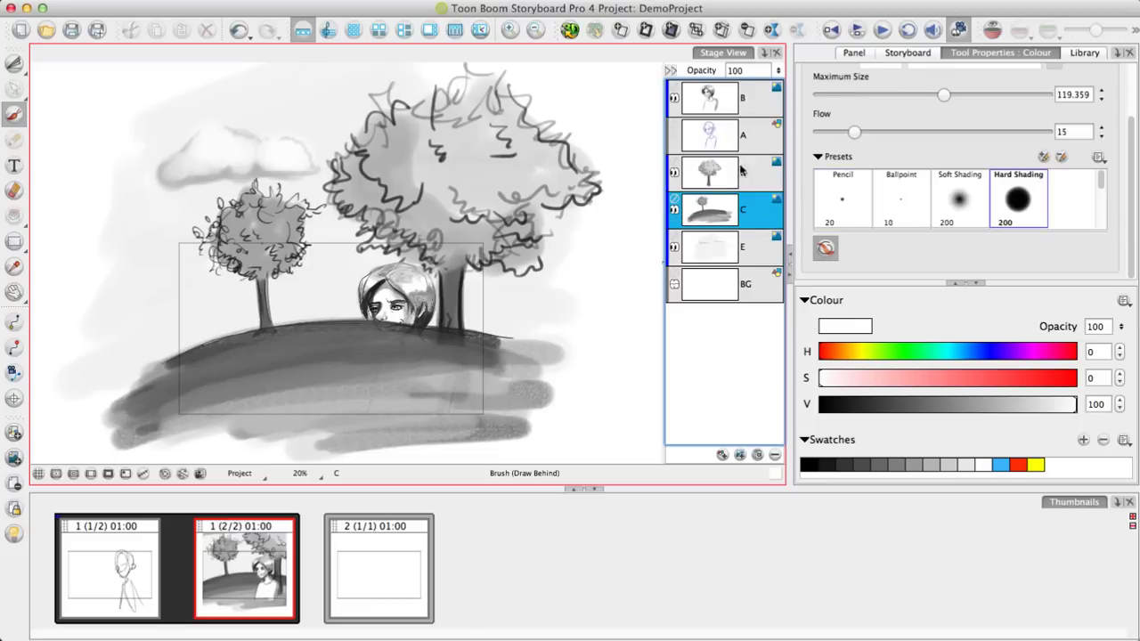
click(738, 97)
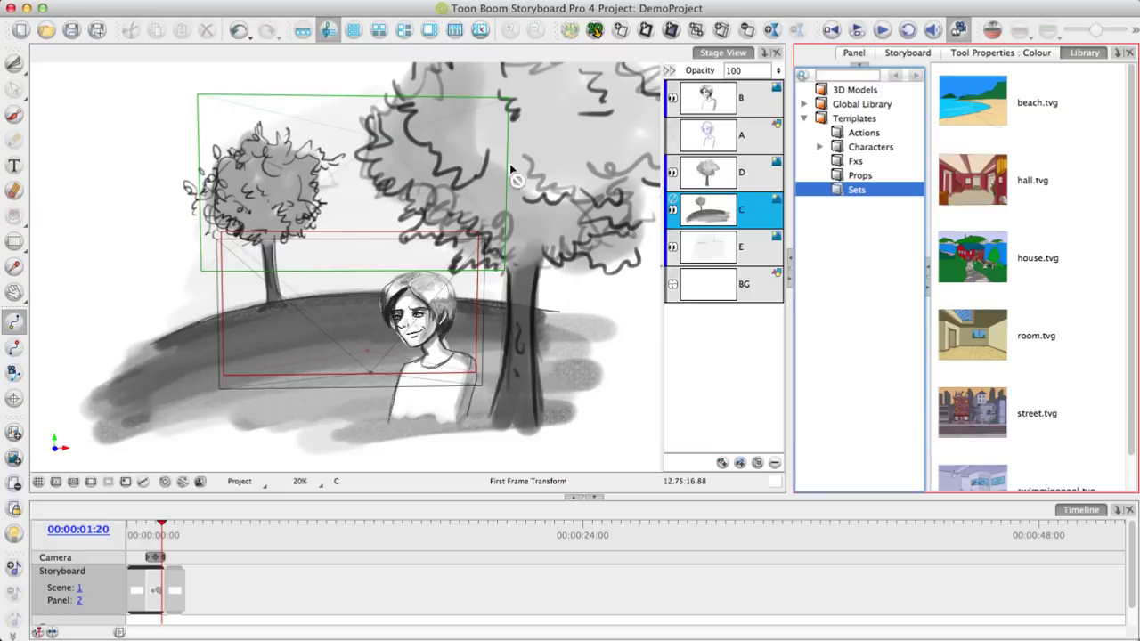
Save layers E, D and C as the BG.tpl Sets template and place it in scene 2's panel
click(729, 251)
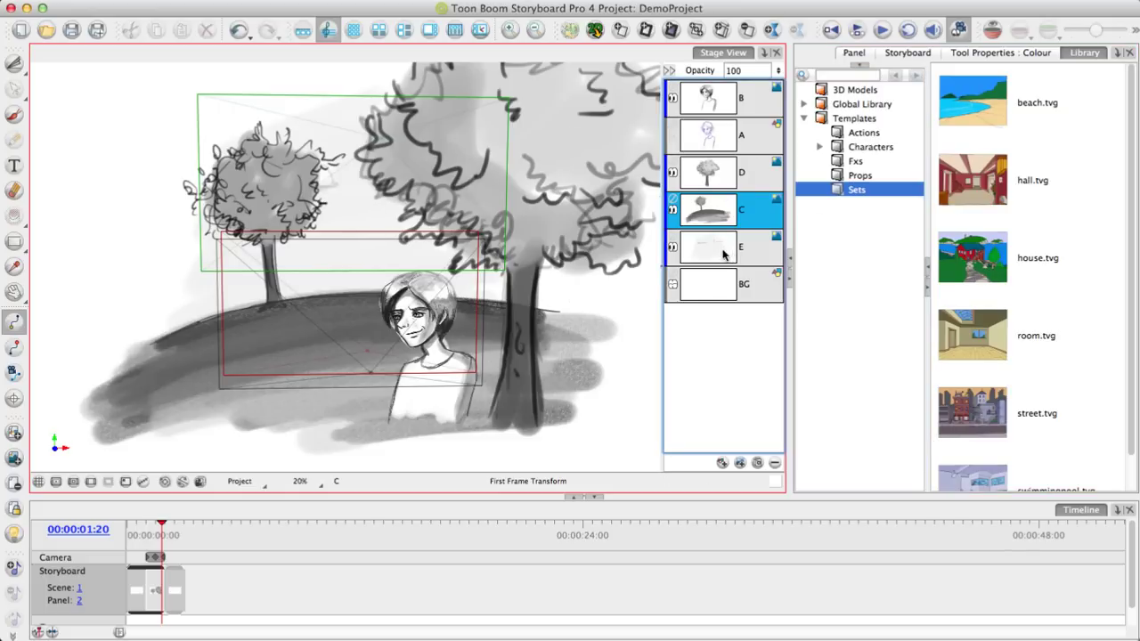
shift+click(728, 181)
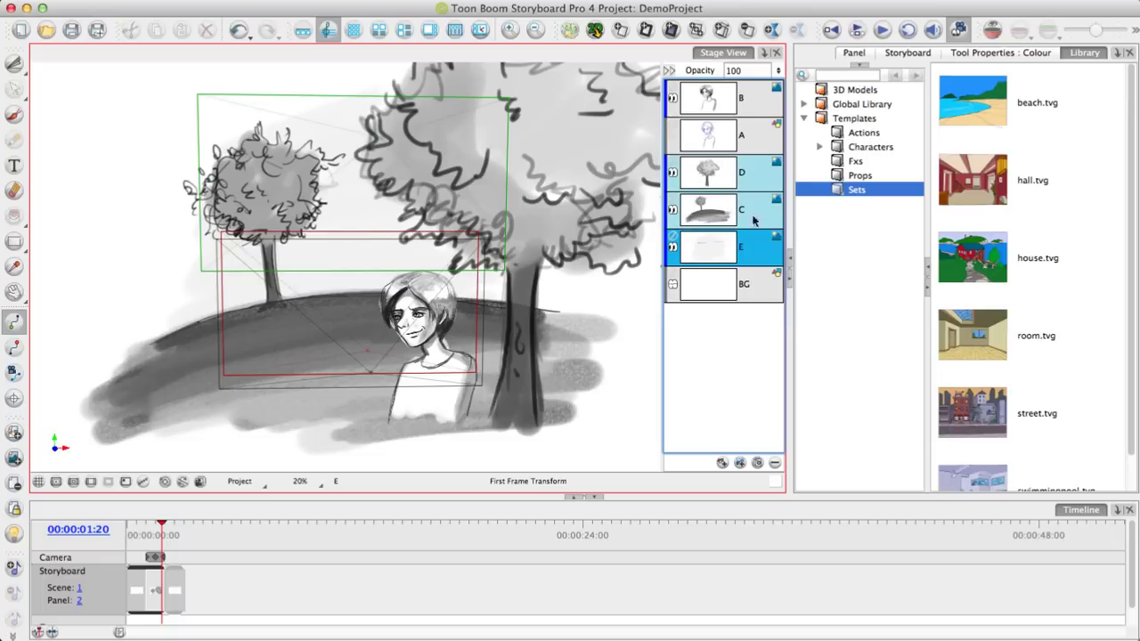
drag(742, 172, 1049, 304)
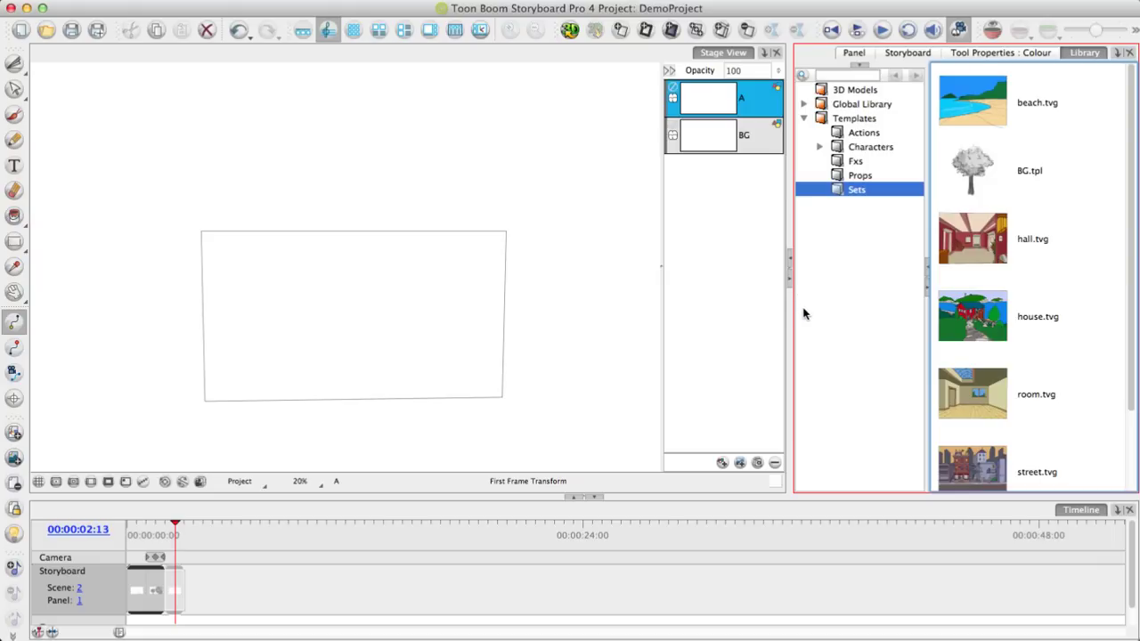
mouse_move(962, 185)
mouse_down()
mouse_move(973, 178)
mouse_move(438, 323)
mouse_up()
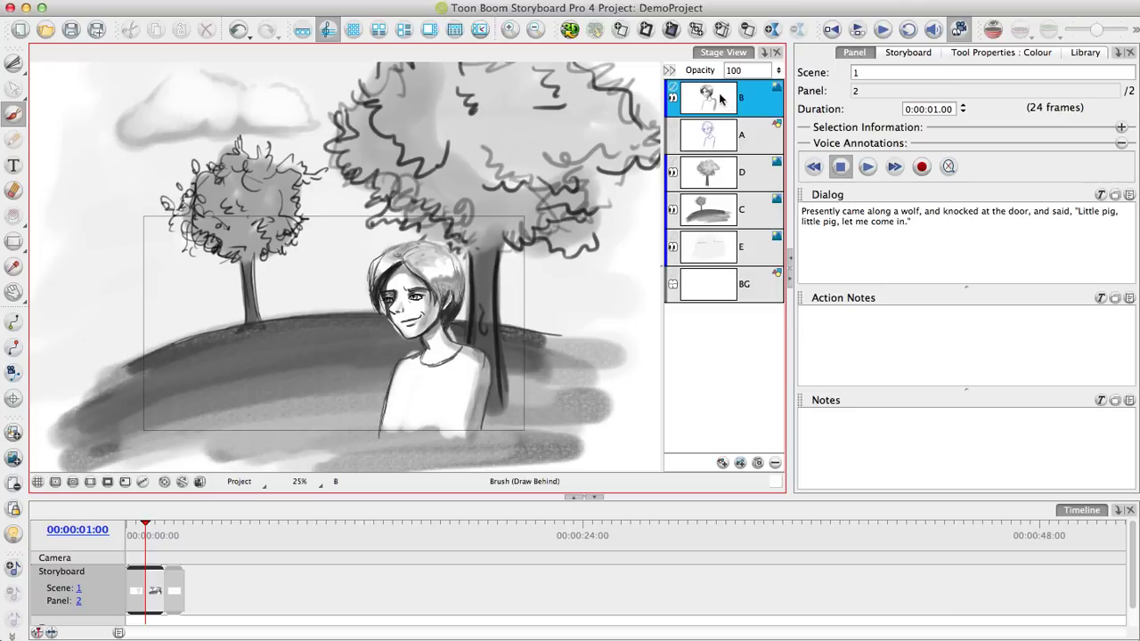
Place the boy near the right edge on the first frame and left on the last, then preview
click(14, 322)
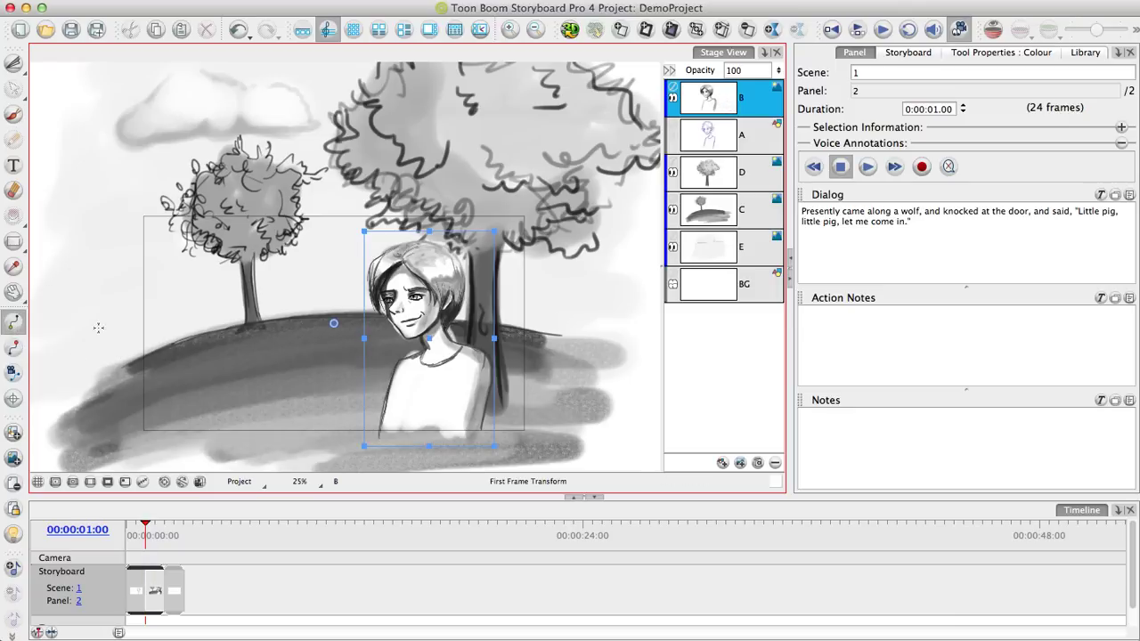
drag(429, 338, 557, 318)
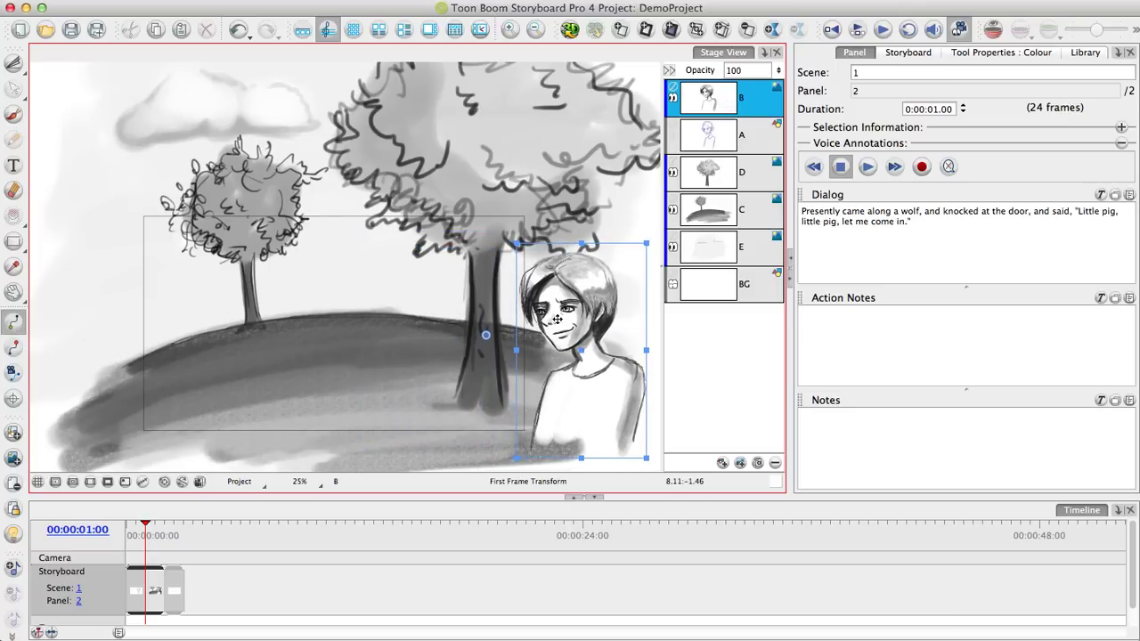
click(14, 347)
drag(583, 351, 405, 366)
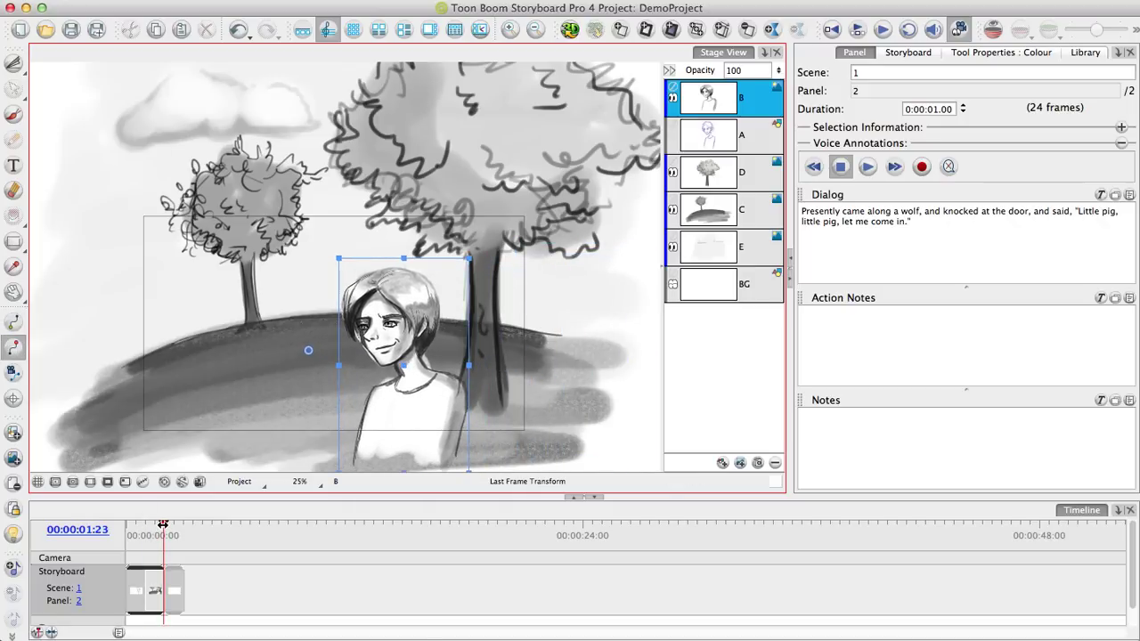
mouse_move(163, 525)
mouse_down()
mouse_move(143, 527)
mouse_move(159, 525)
mouse_up()
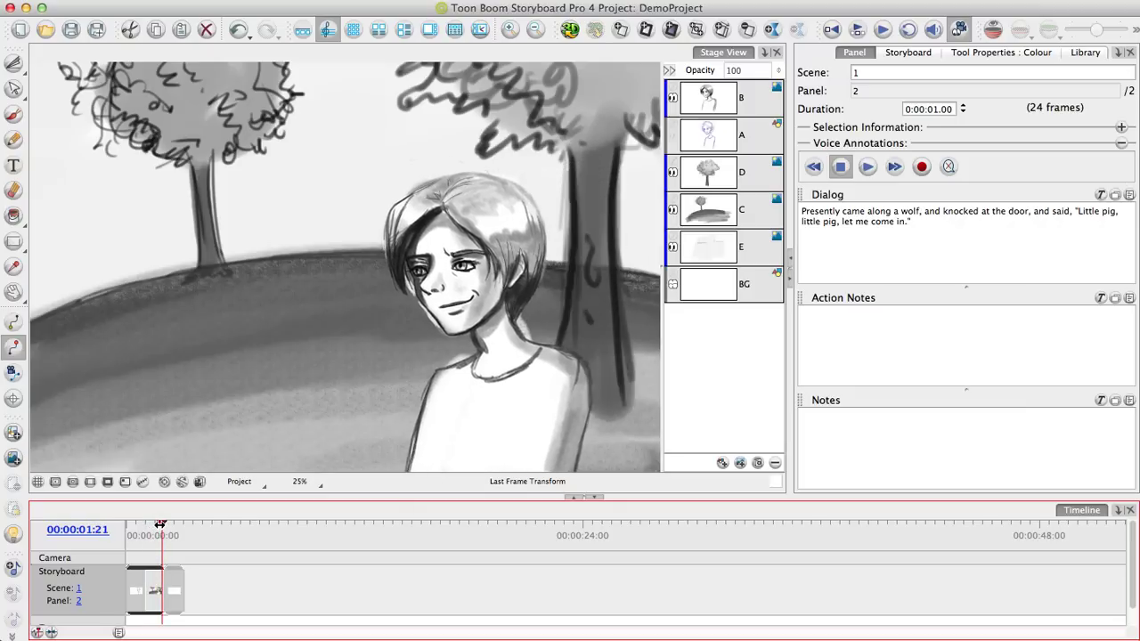
drag(160, 524, 161, 524)
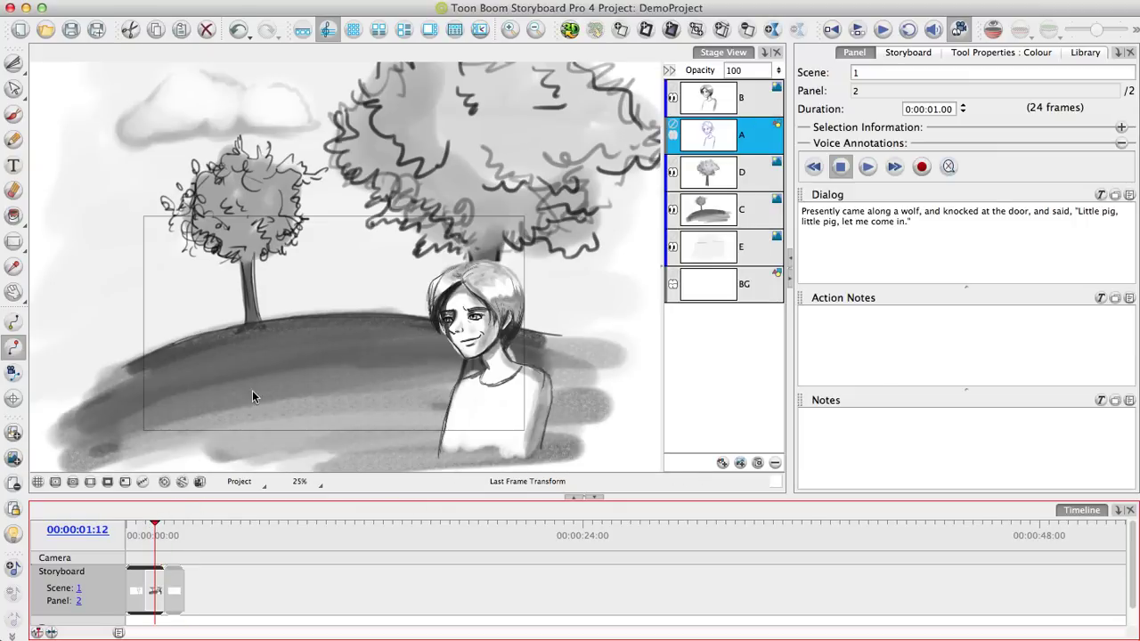
drag(261, 362, 268, 346)
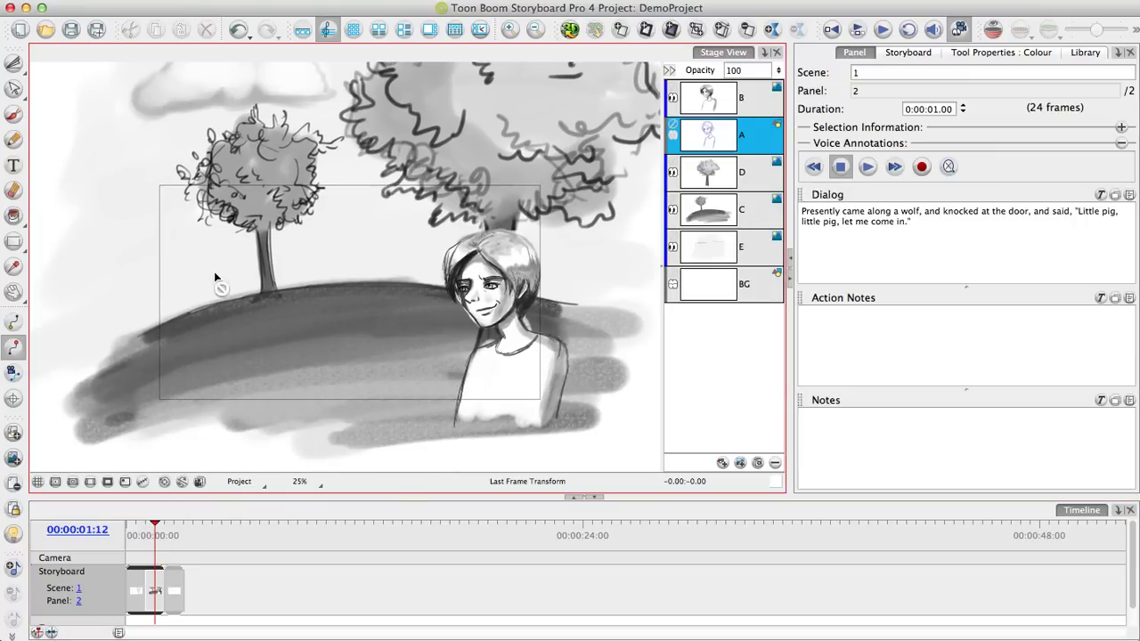
Add two camera keyframes to panel 2 and raise the starting framing up to the treetops
click(12, 375)
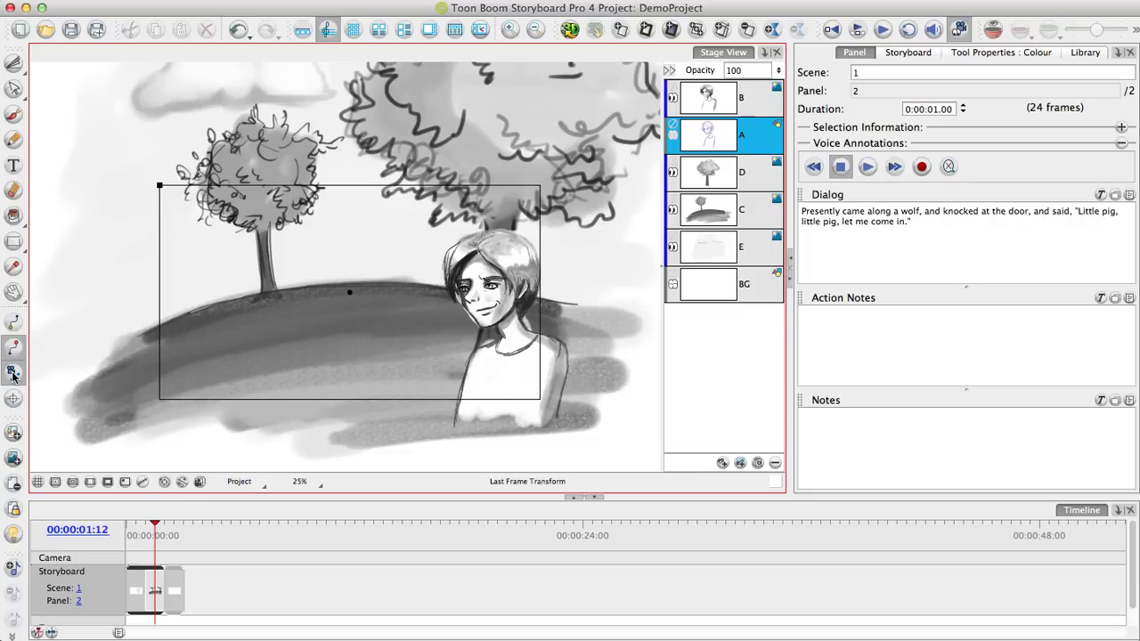
drag(302, 279, 318, 281)
key(2)
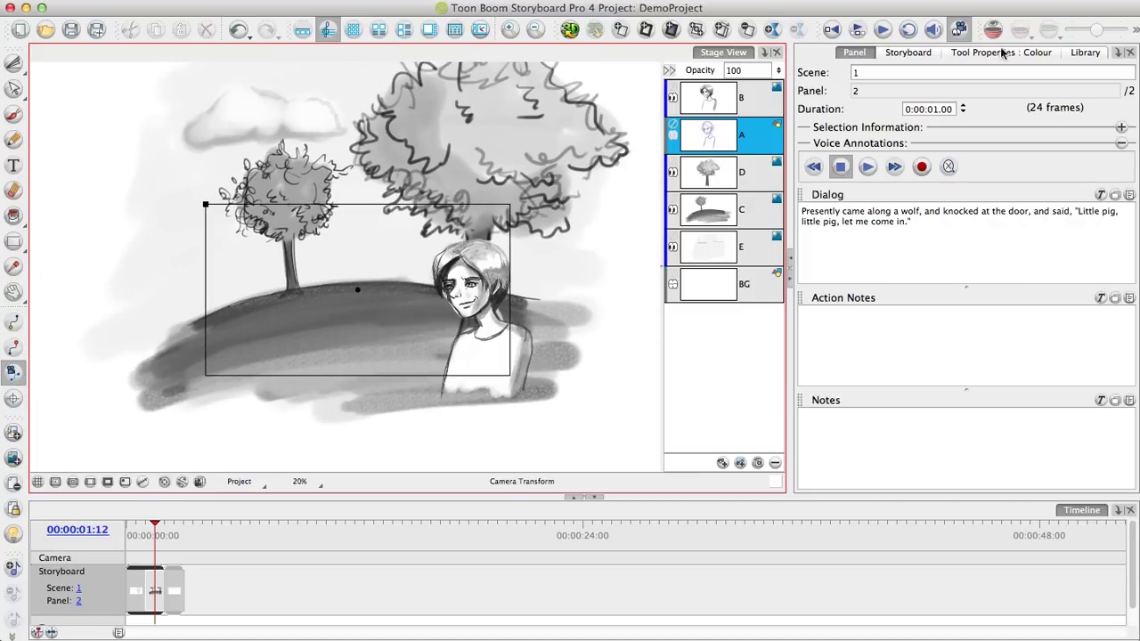
click(951, 55)
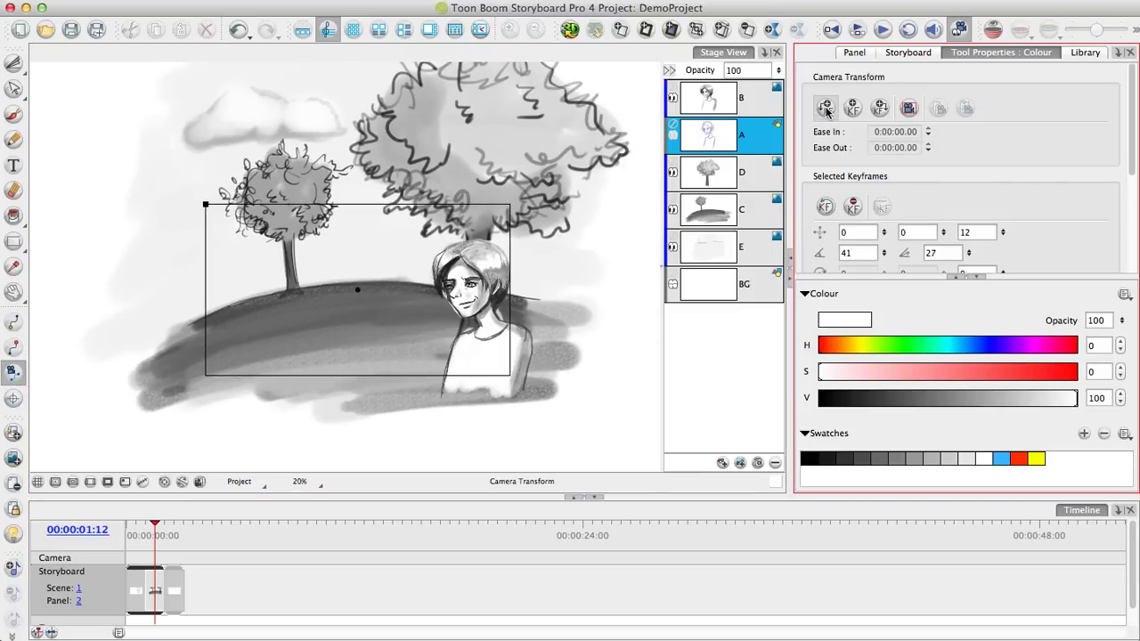
click(826, 109)
click(881, 108)
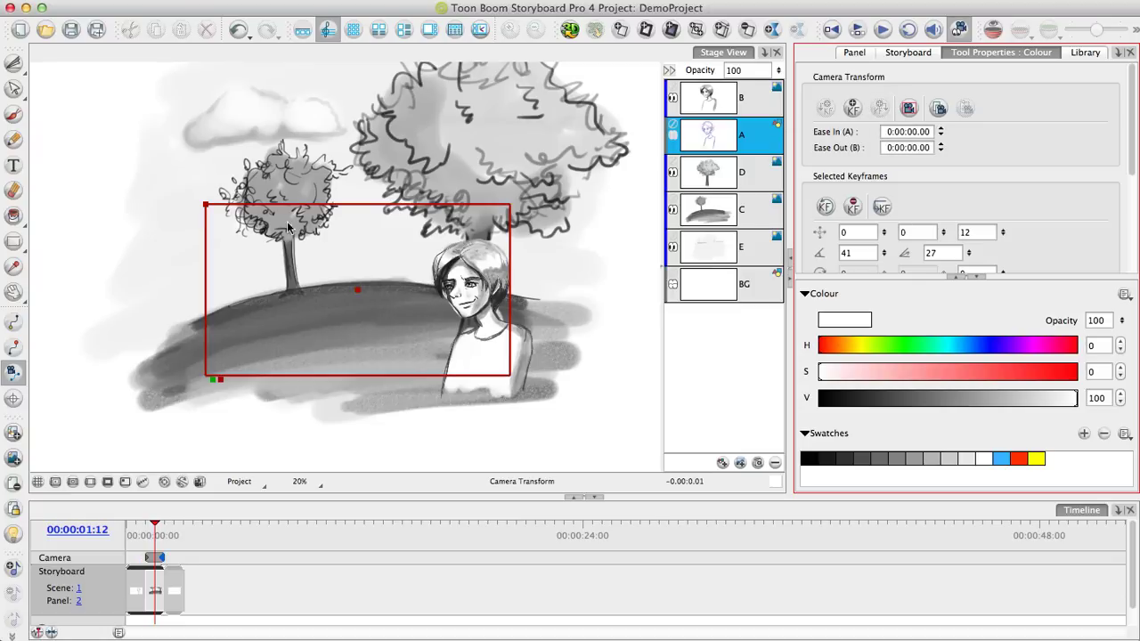
drag(208, 379, 209, 247)
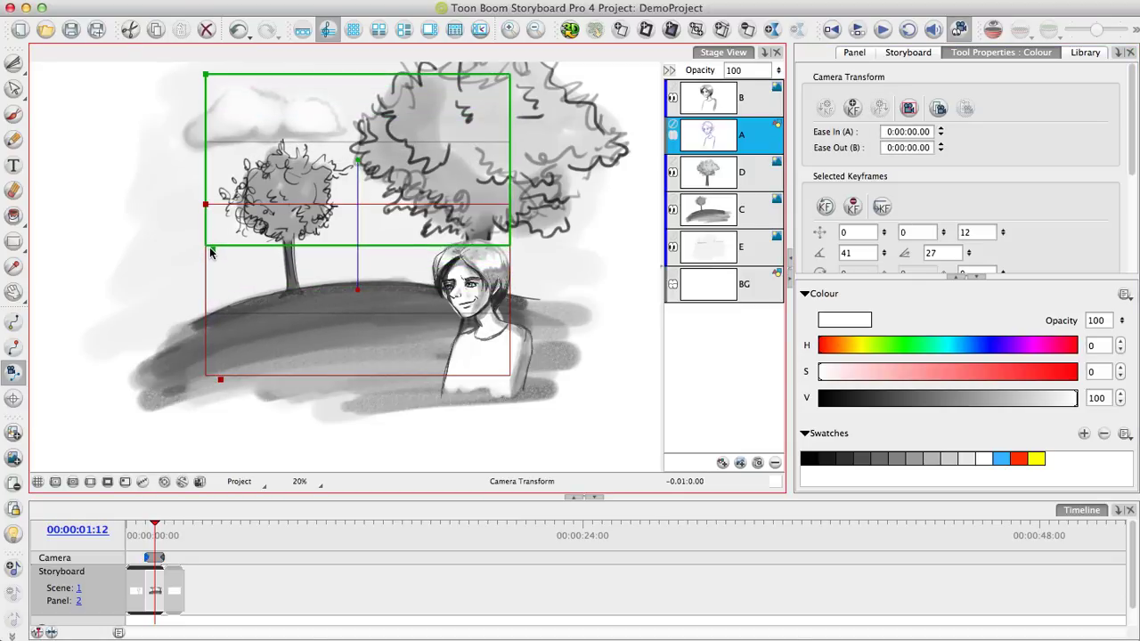
drag(155, 525, 165, 525)
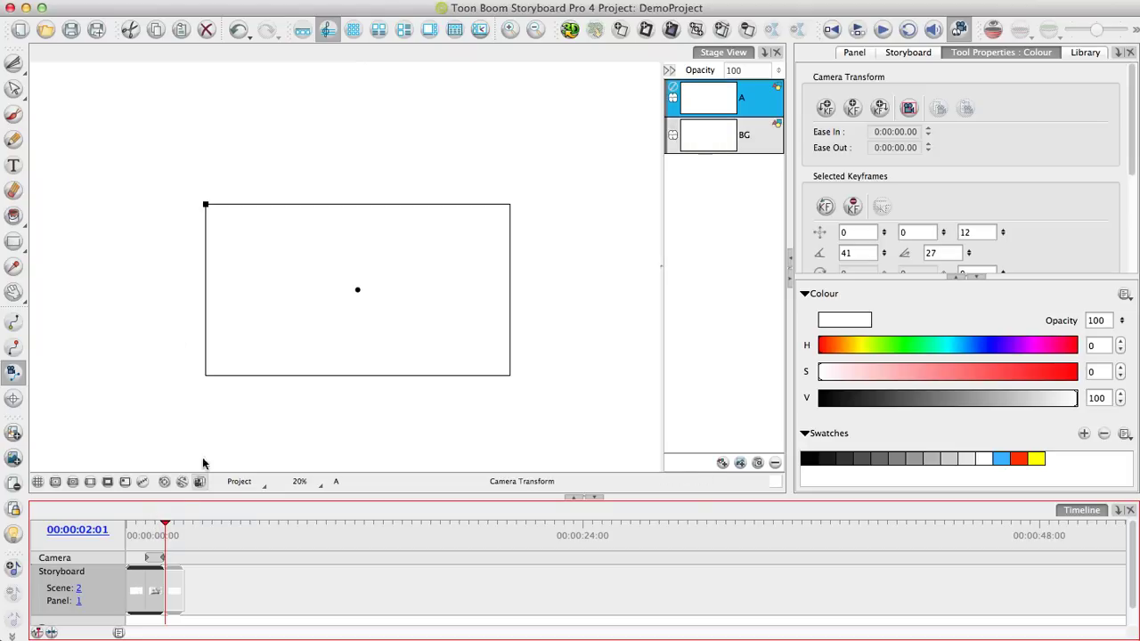
click(155, 527)
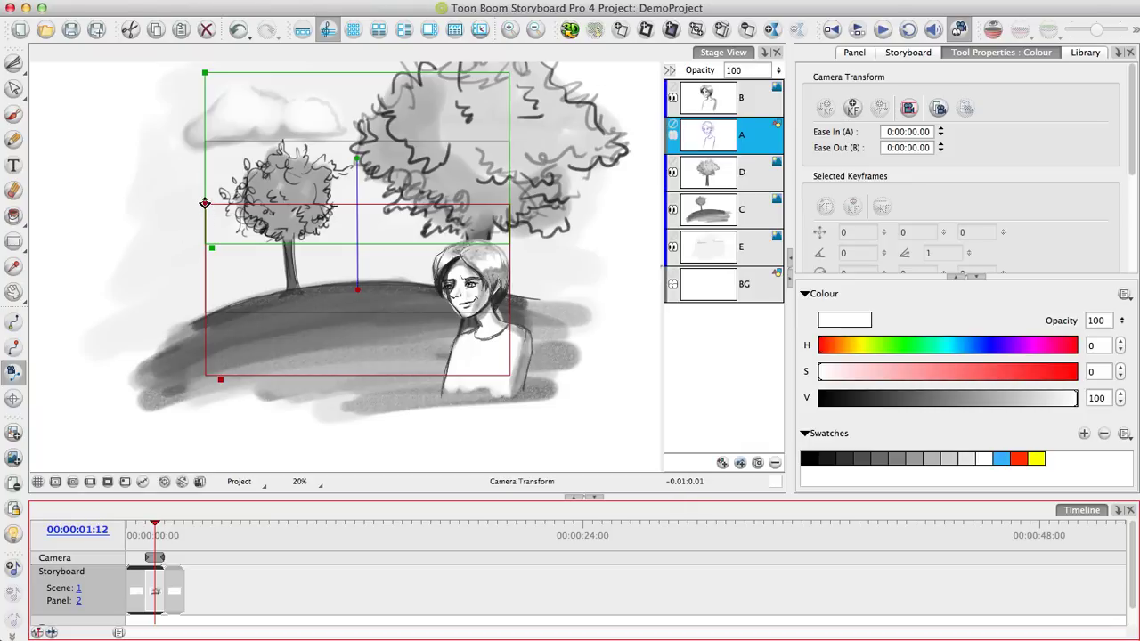
Add a camera keyframe, paste the end framing onto it, and shrink the final framing to Z 7.41
click(852, 107)
click(223, 382)
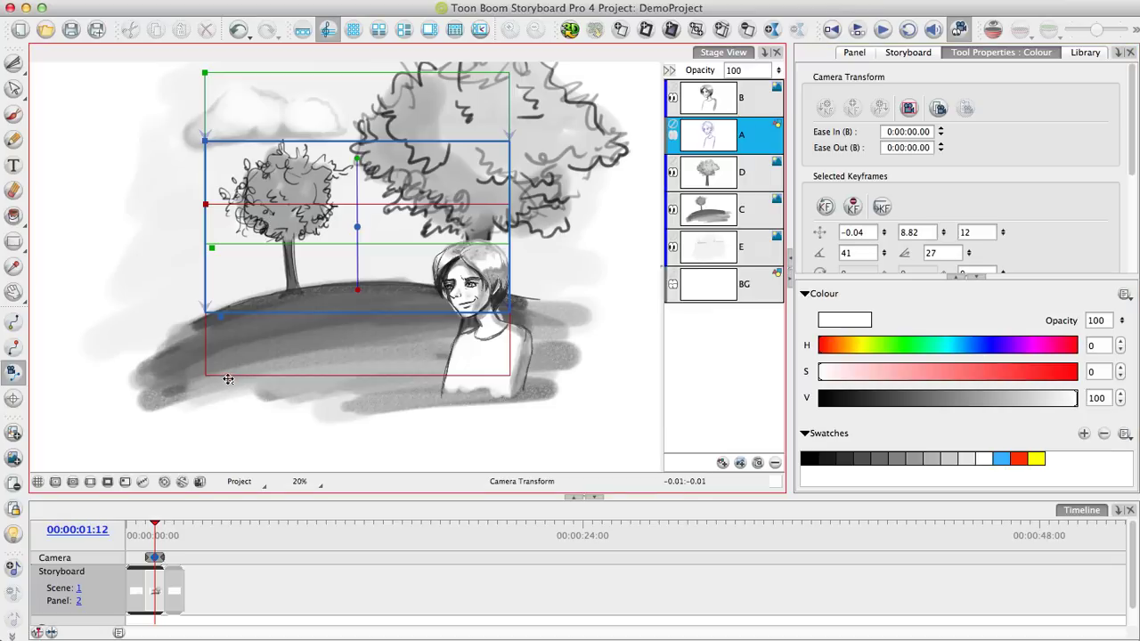
key(super+c)
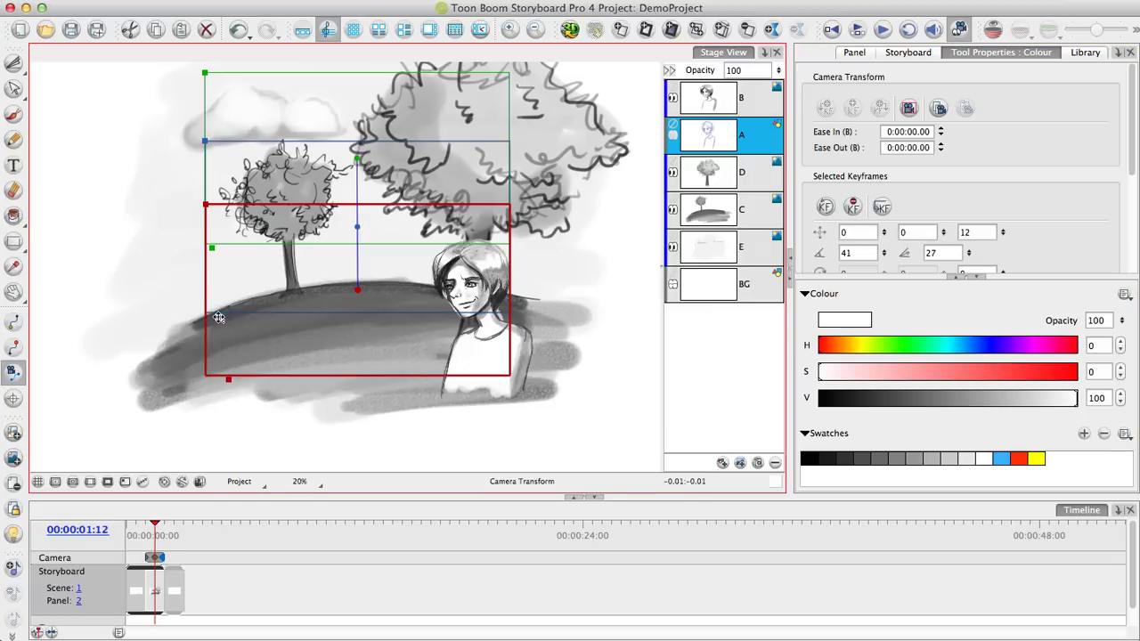
key(super+v)
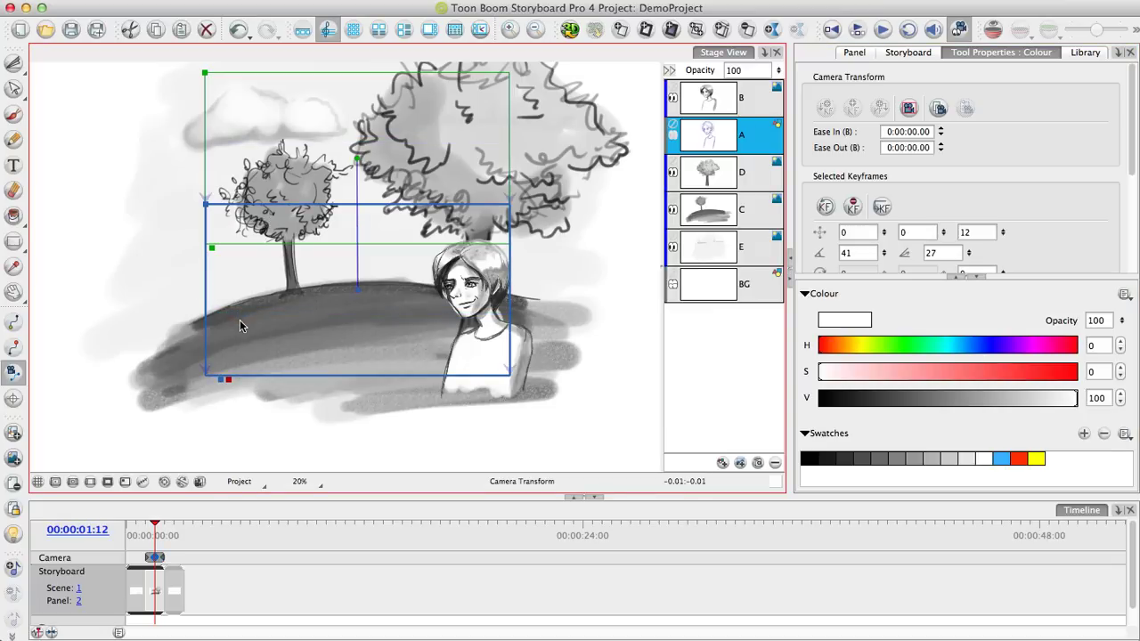
click(227, 380)
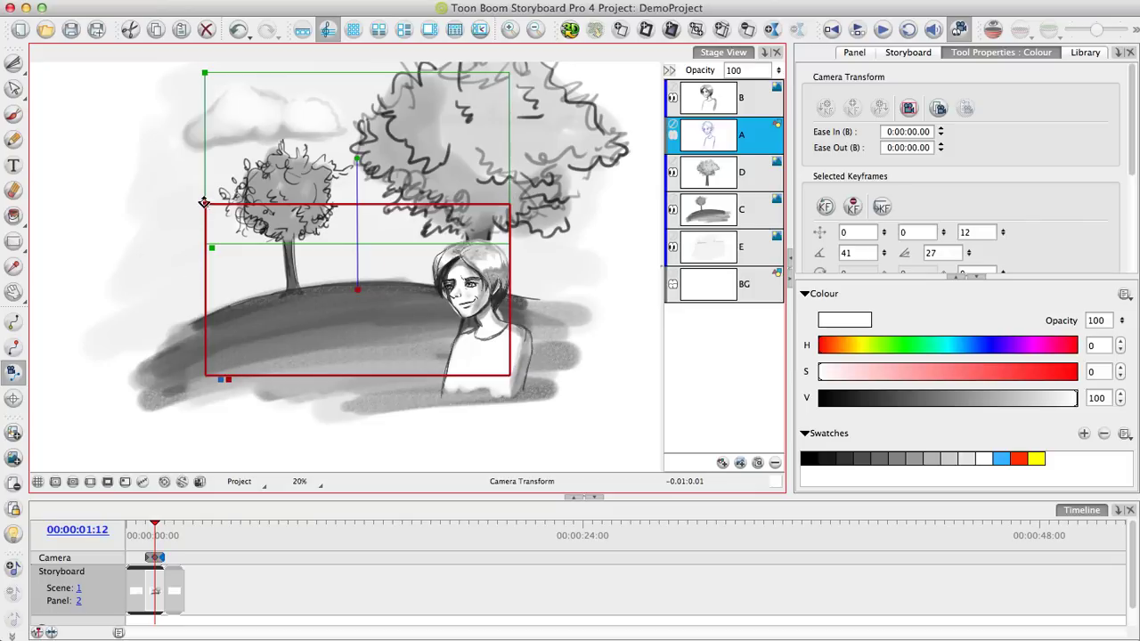
drag(196, 219, 338, 304)
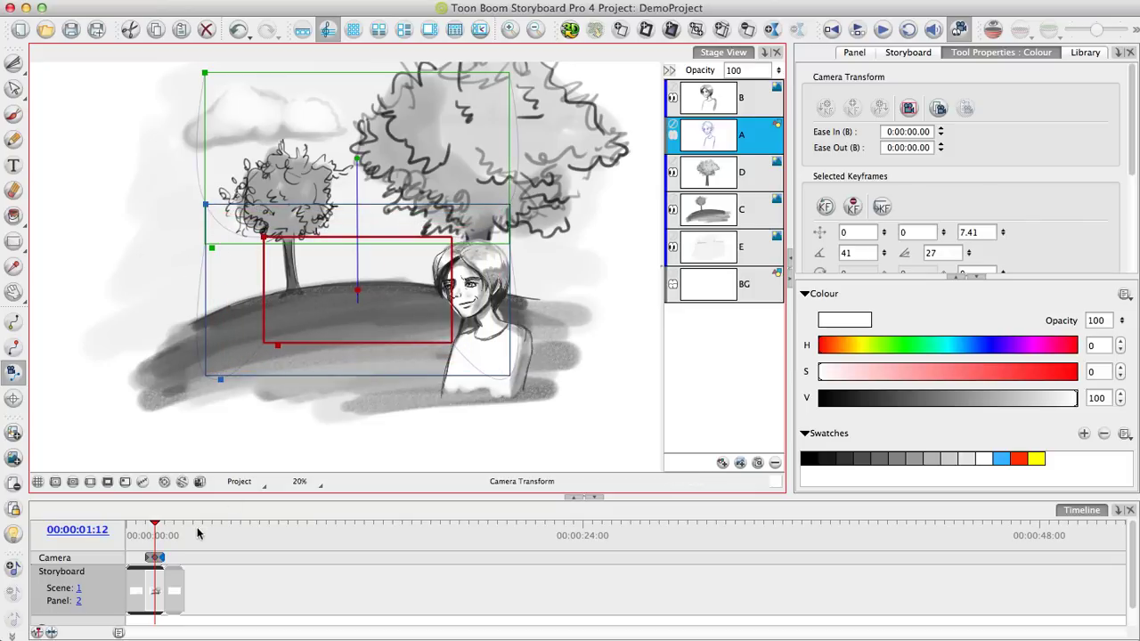
mouse_move(155, 524)
mouse_down()
mouse_move(140, 523)
mouse_move(159, 524)
mouse_up()
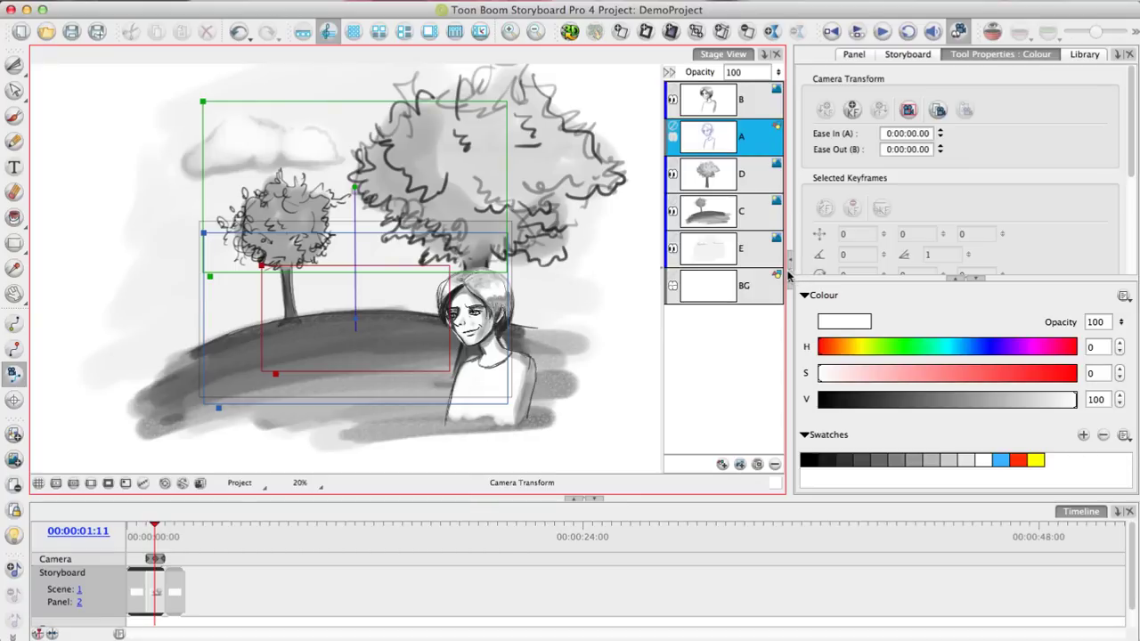
Orbit the stage in 3D and move background layer E up and left toward the small tree
click(736, 257)
click(570, 33)
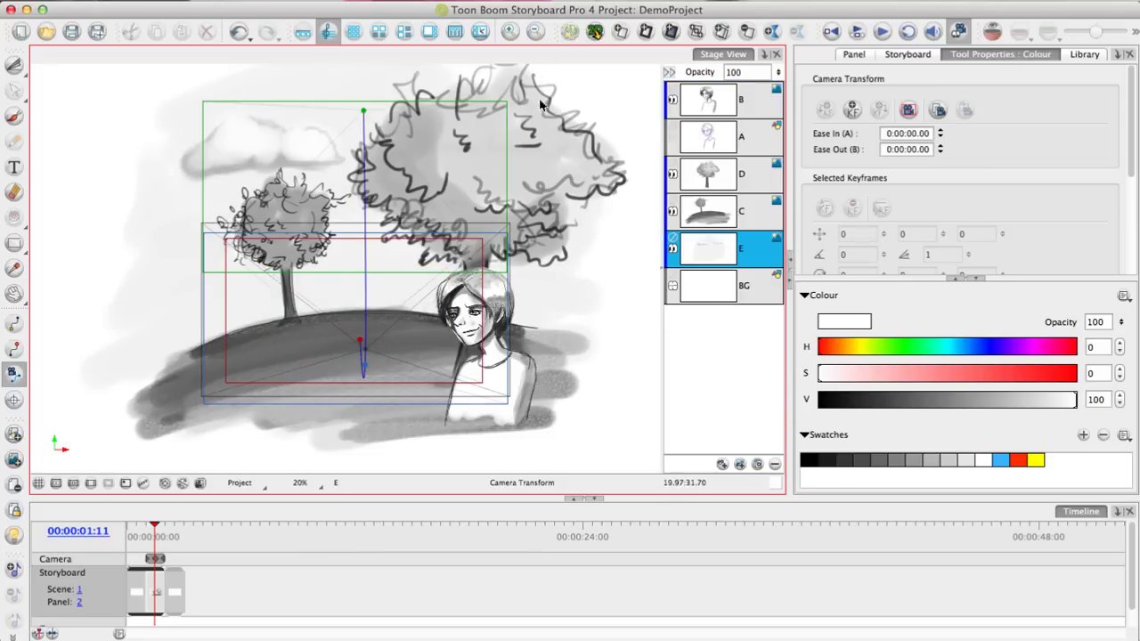
drag(353, 305, 224, 371)
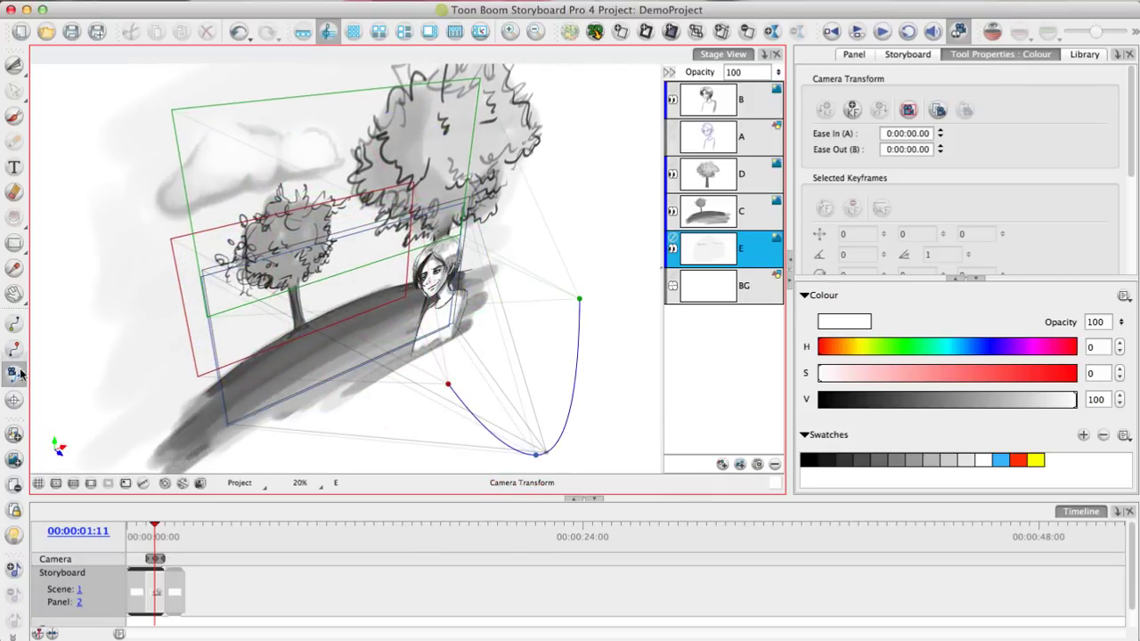
click(14, 323)
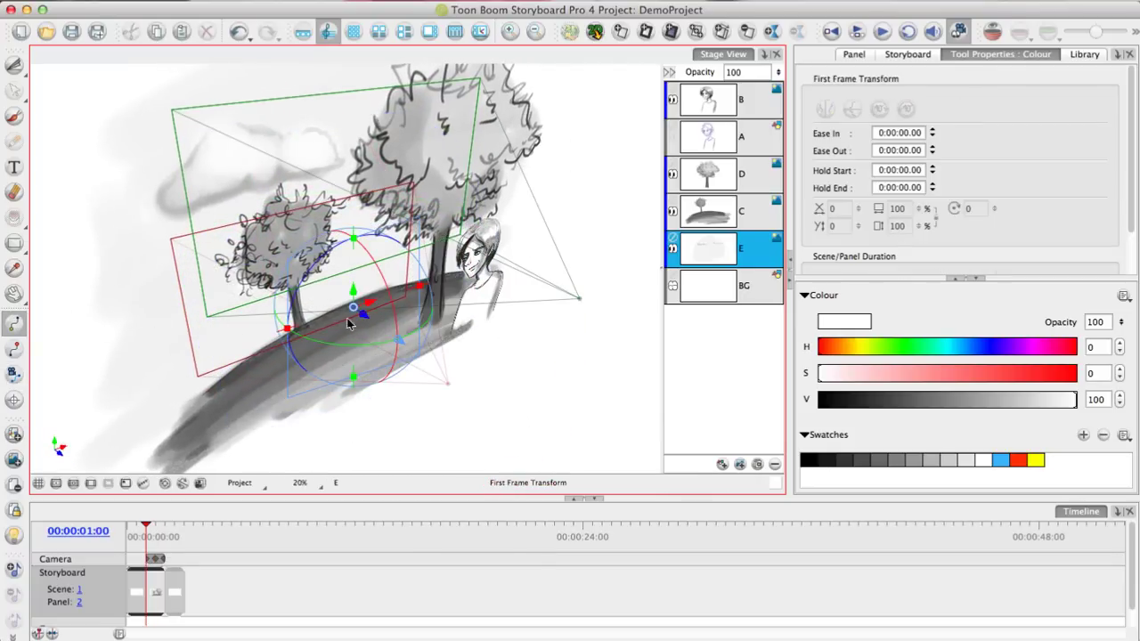
drag(363, 315, 244, 248)
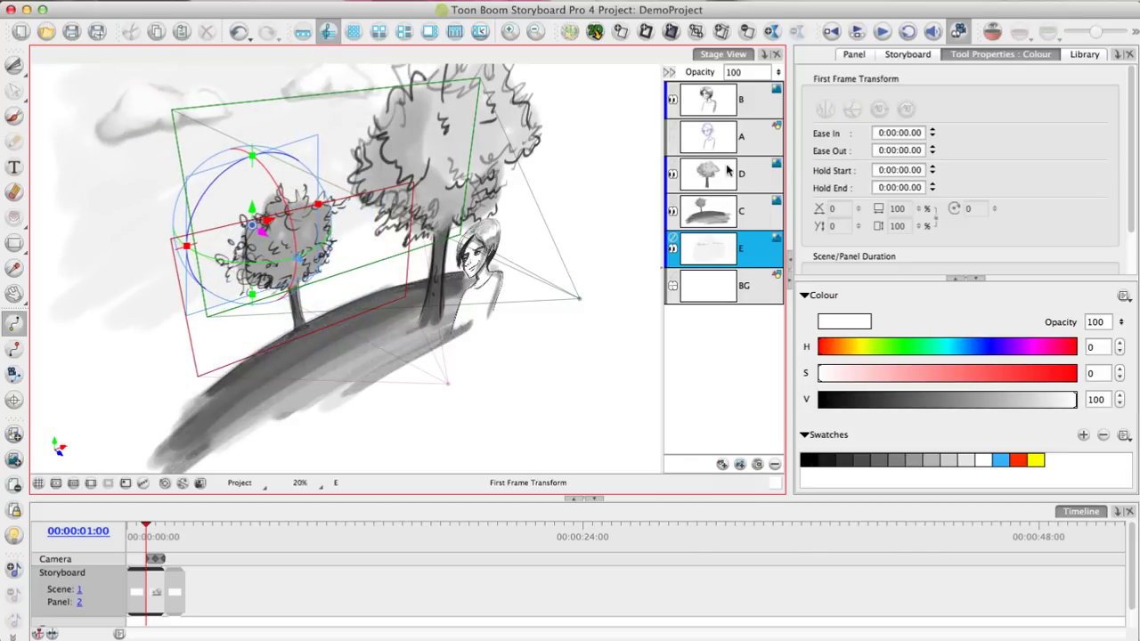
Move hill layer C up and left, then rotate and pull tree layer D toward the camera
click(727, 214)
drag(315, 294, 420, 349)
drag(367, 309, 297, 341)
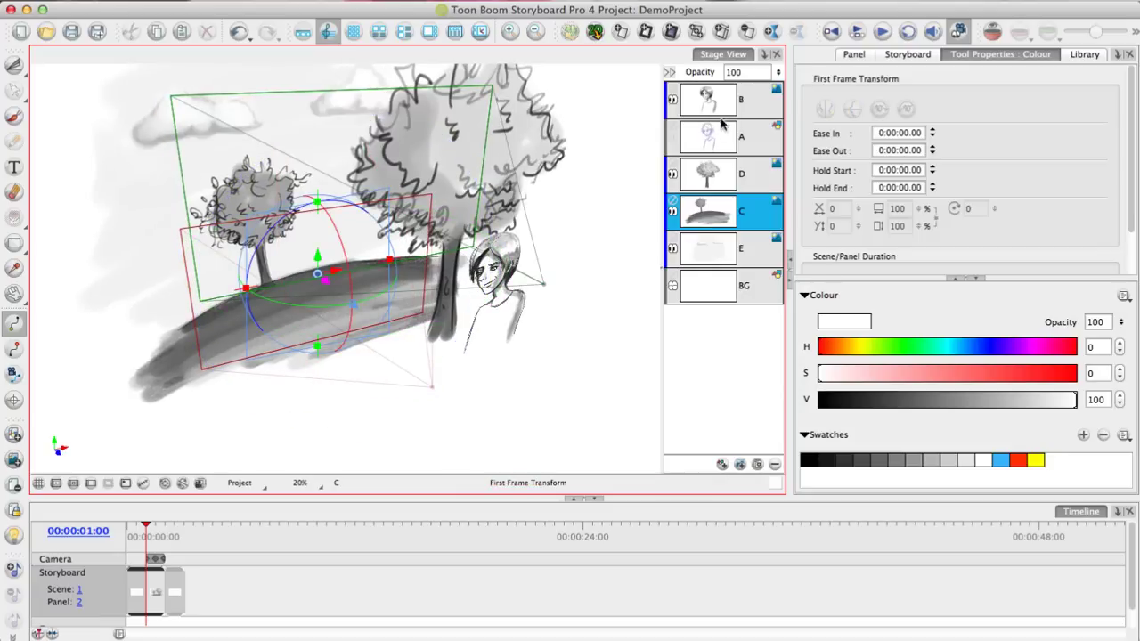
click(724, 180)
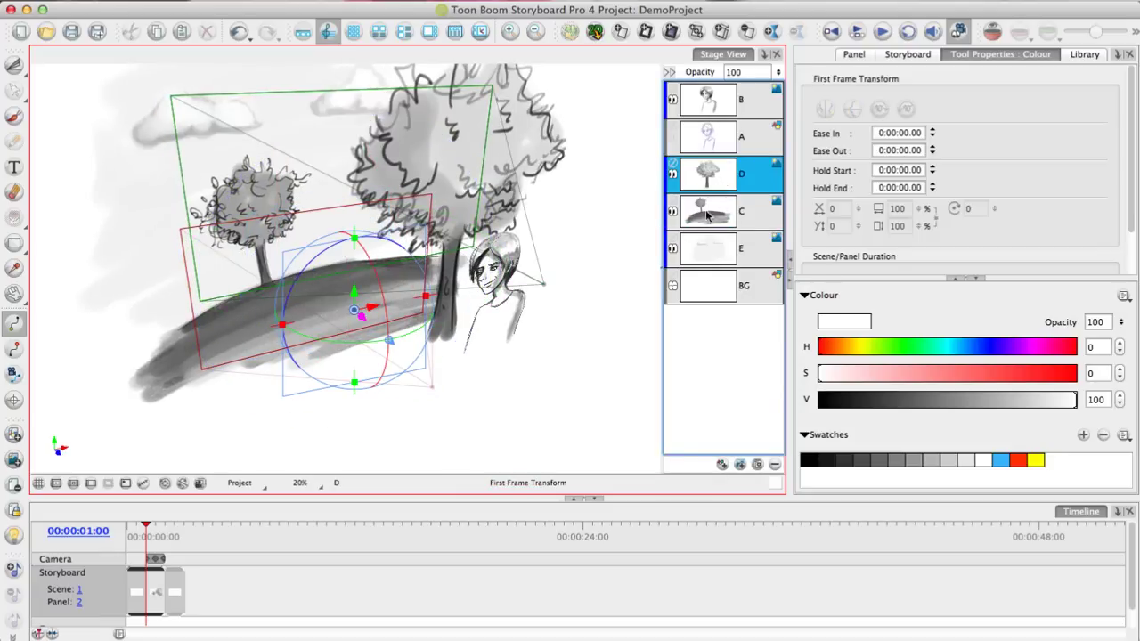
drag(357, 312, 513, 411)
Reset the stage to a front-on view and move the playhead to 00:00:01:13
key(shift+x)
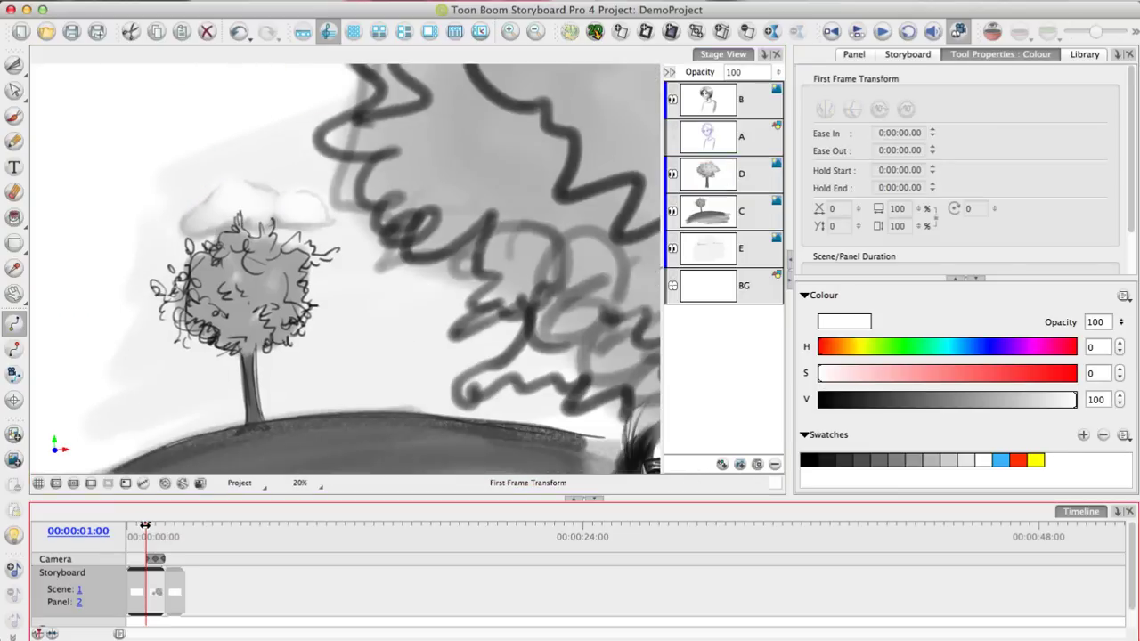
drag(146, 528, 157, 534)
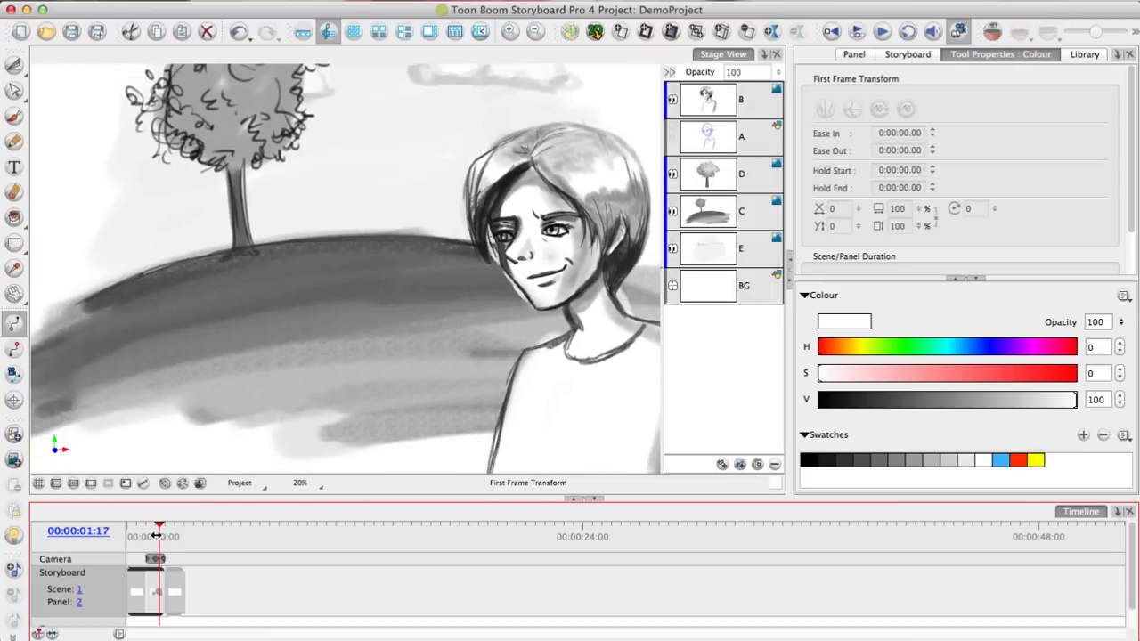
click(720, 181)
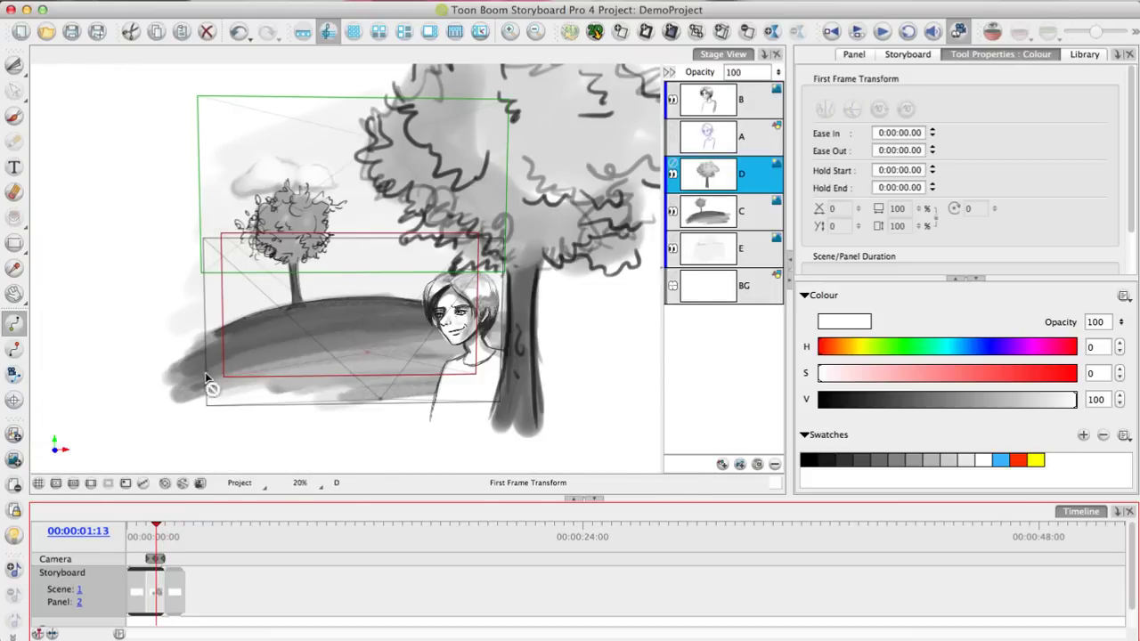
Scale hill layer C up from its corner and preview the camera move revealing the character
click(703, 205)
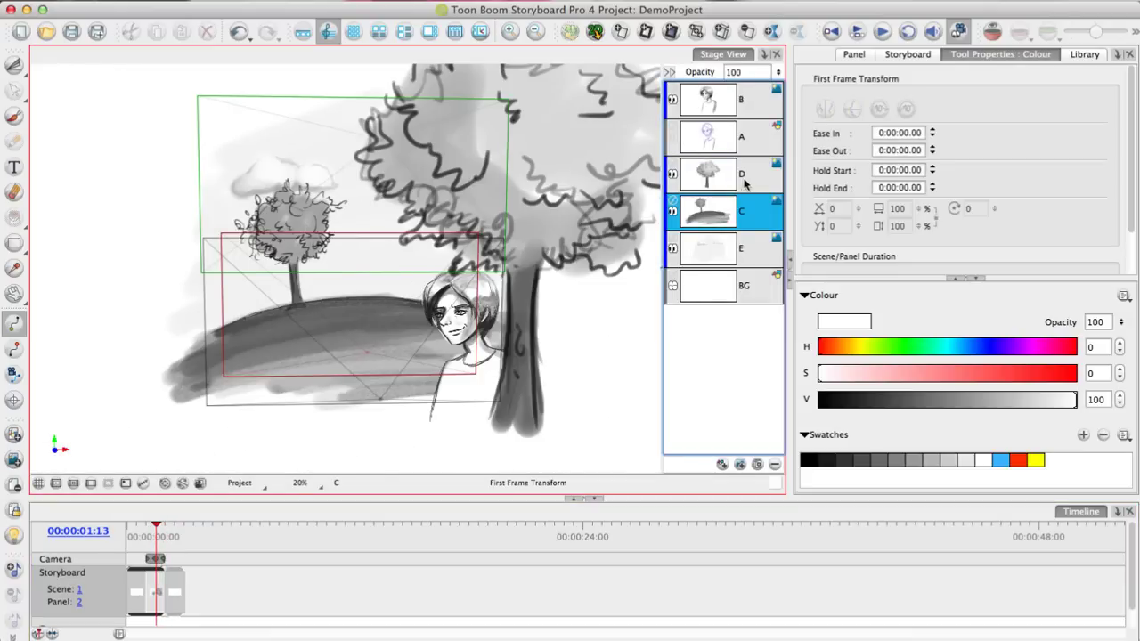
click(13, 323)
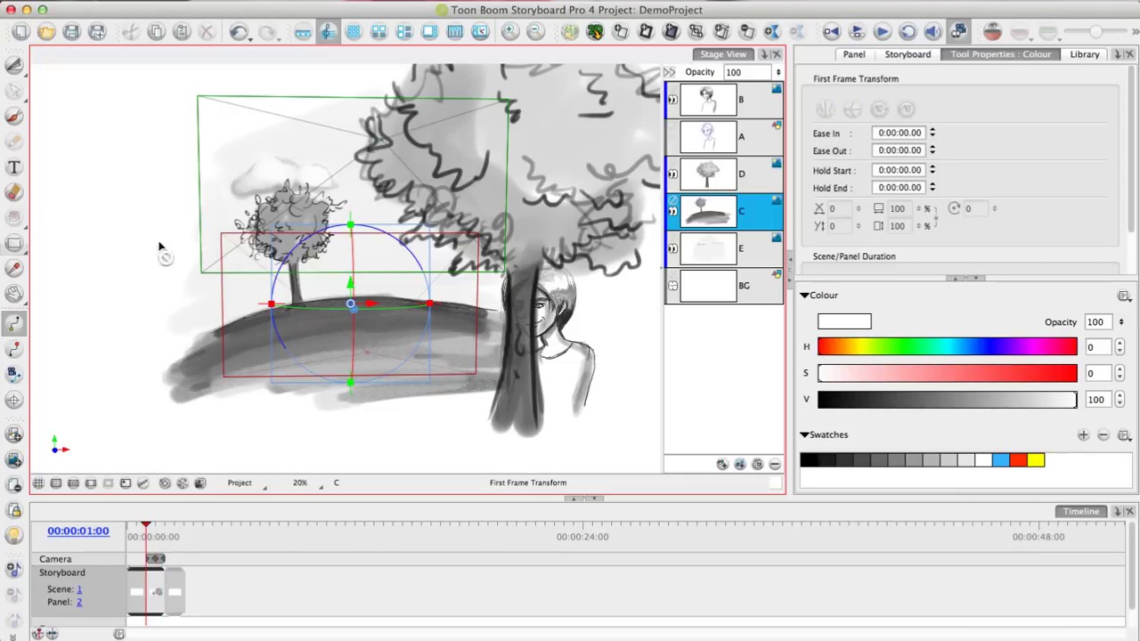
drag(271, 381, 236, 410)
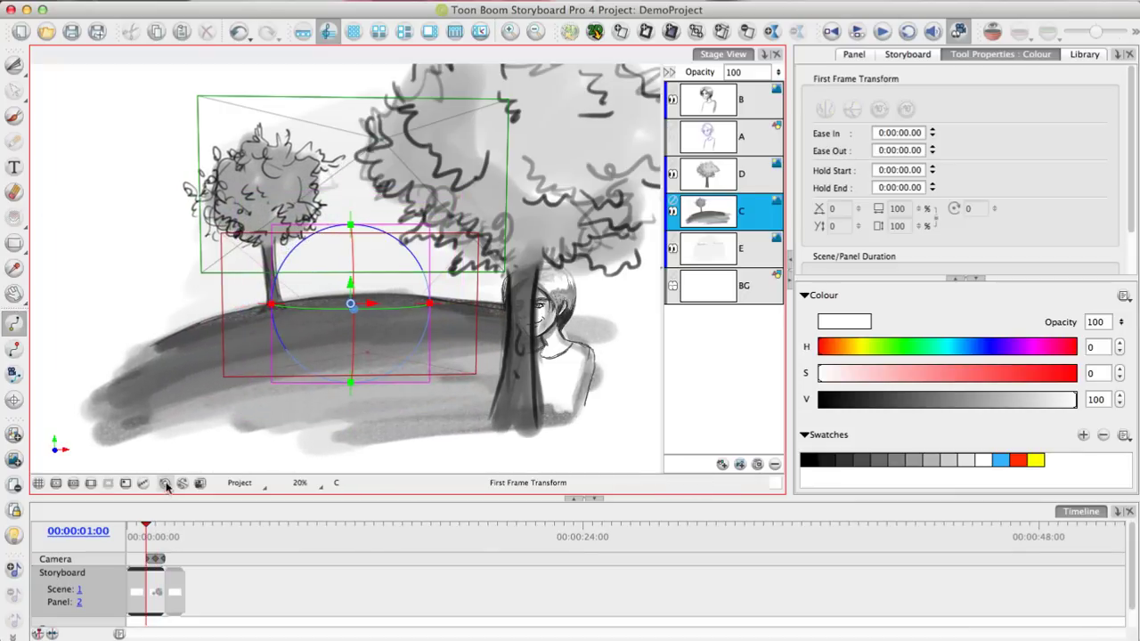
click(146, 526)
mouse_move(146, 525)
mouse_down()
mouse_move(164, 531)
mouse_move(145, 538)
mouse_move(161, 538)
mouse_up()
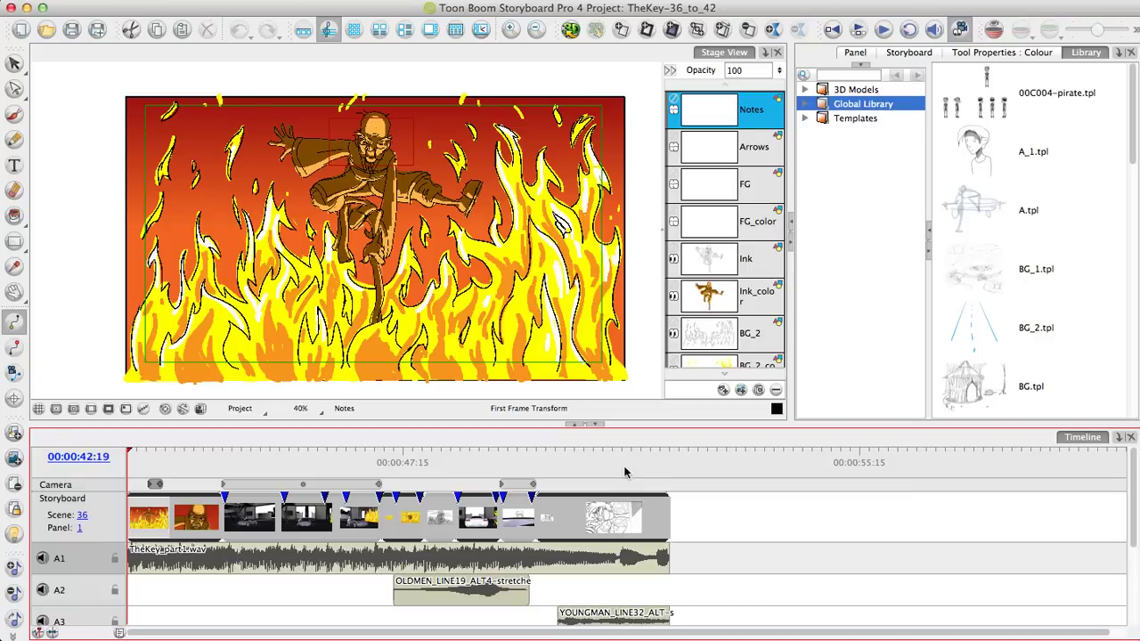
Split the A1 audio clip at 00:00:51:09 and move its tail piece later, leaving a gap
click(617, 559)
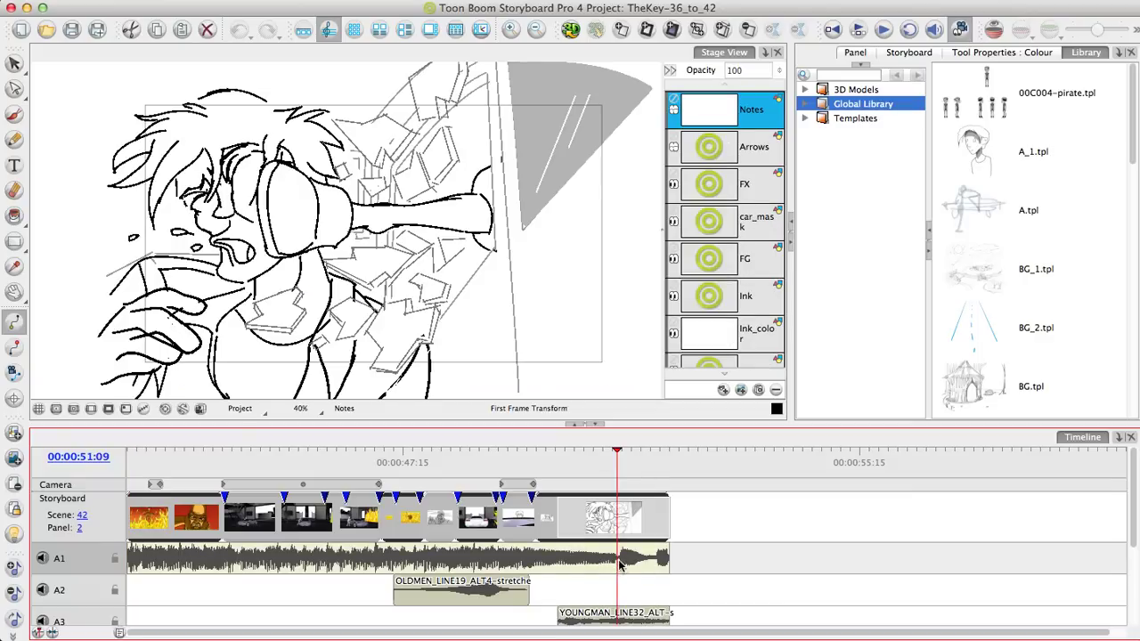
right_click(622, 559)
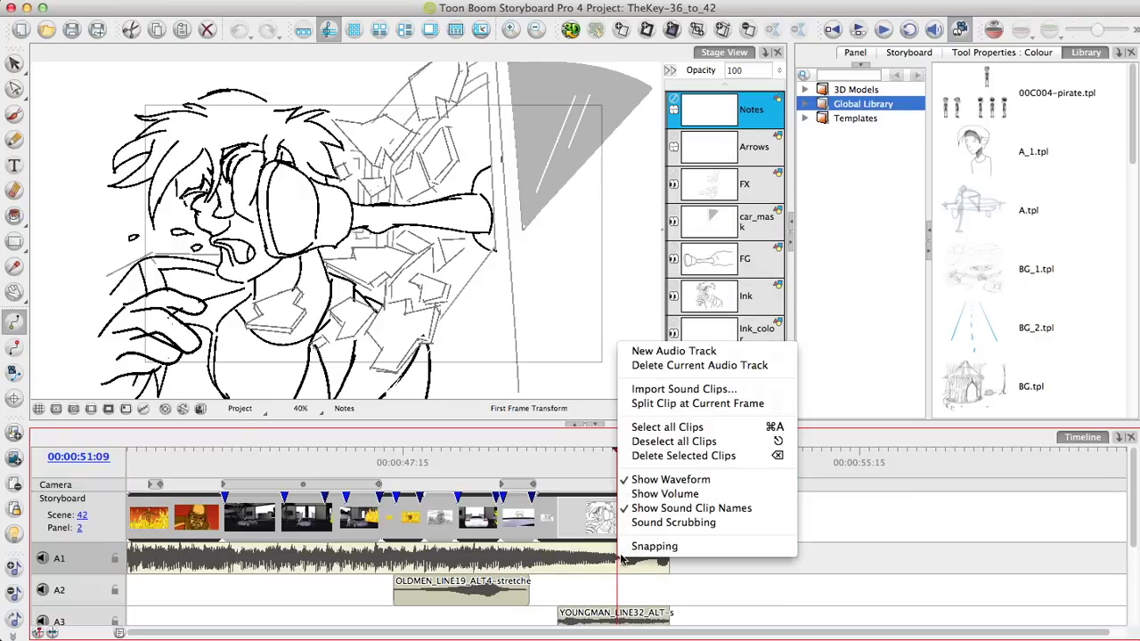
click(664, 403)
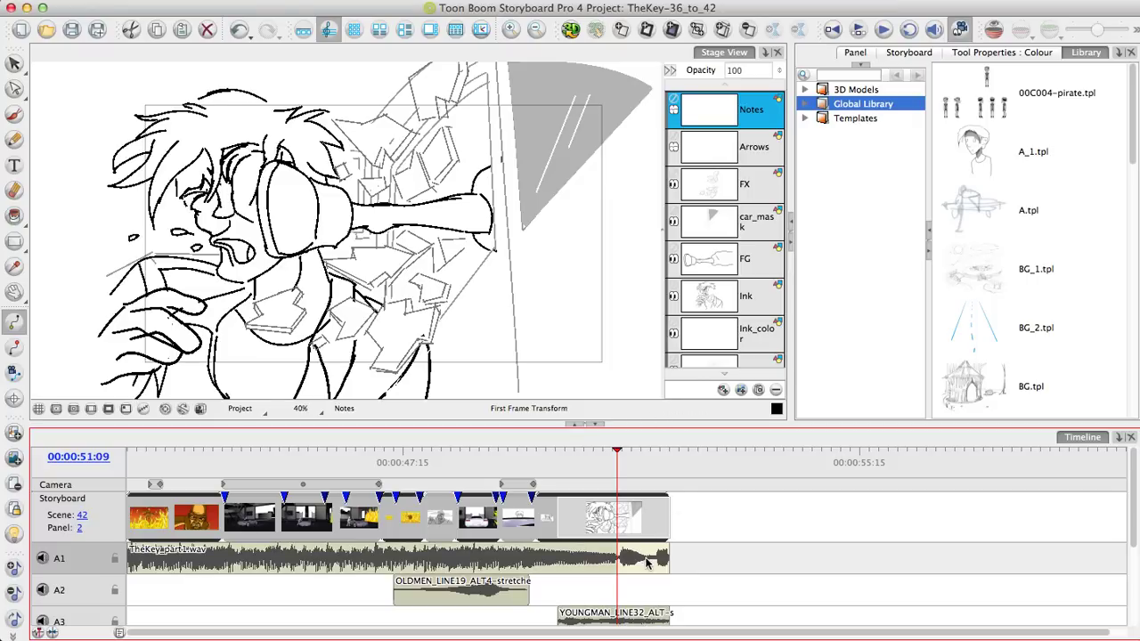
drag(647, 561, 699, 562)
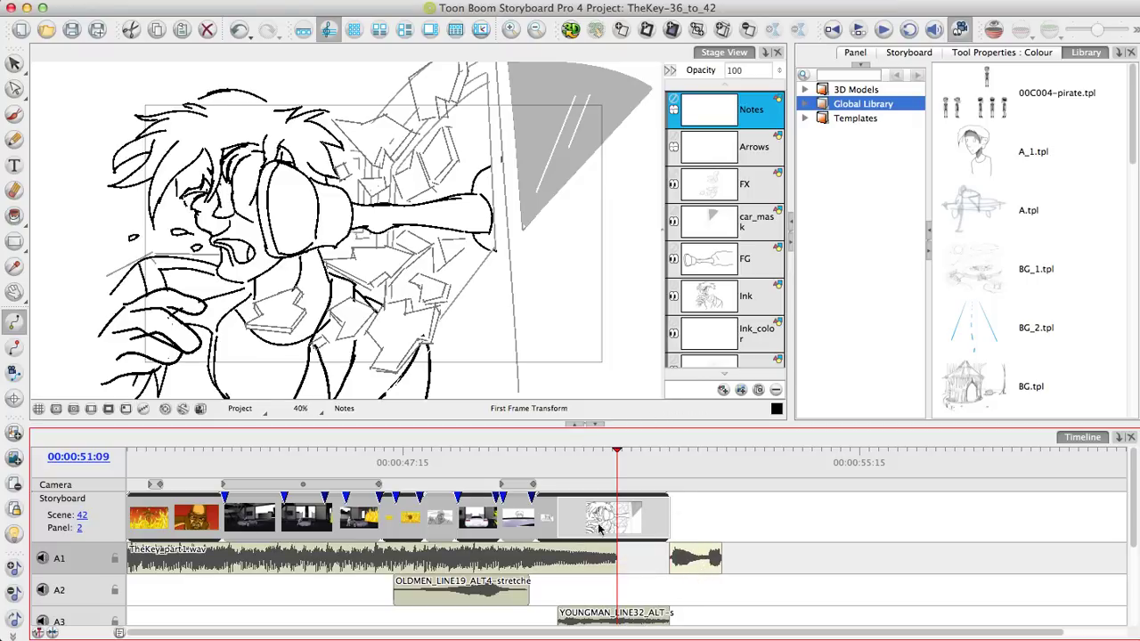
Show volume lines on the audio clips and raise a new volume point on A1
right_click(682, 559)
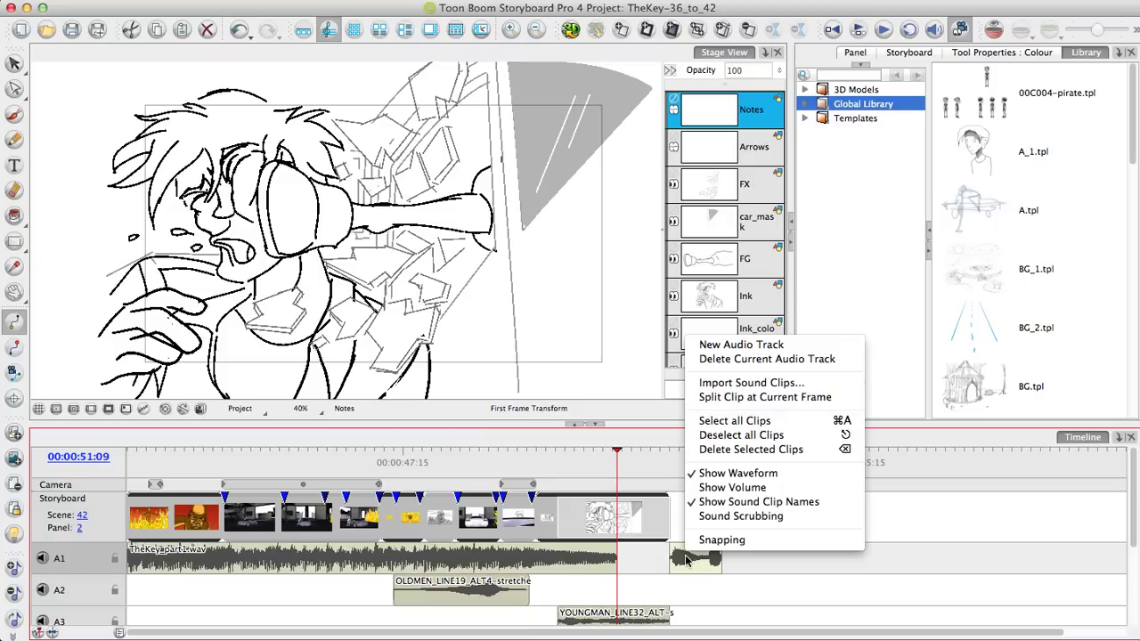
click(728, 488)
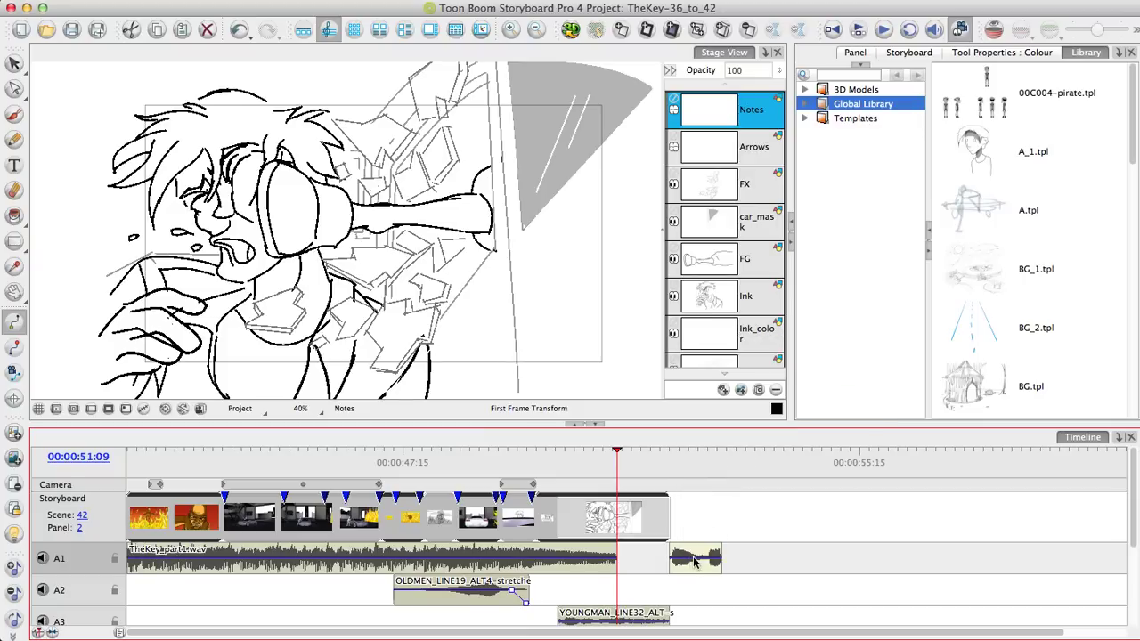
click(695, 559)
click(679, 559)
drag(680, 559, 694, 577)
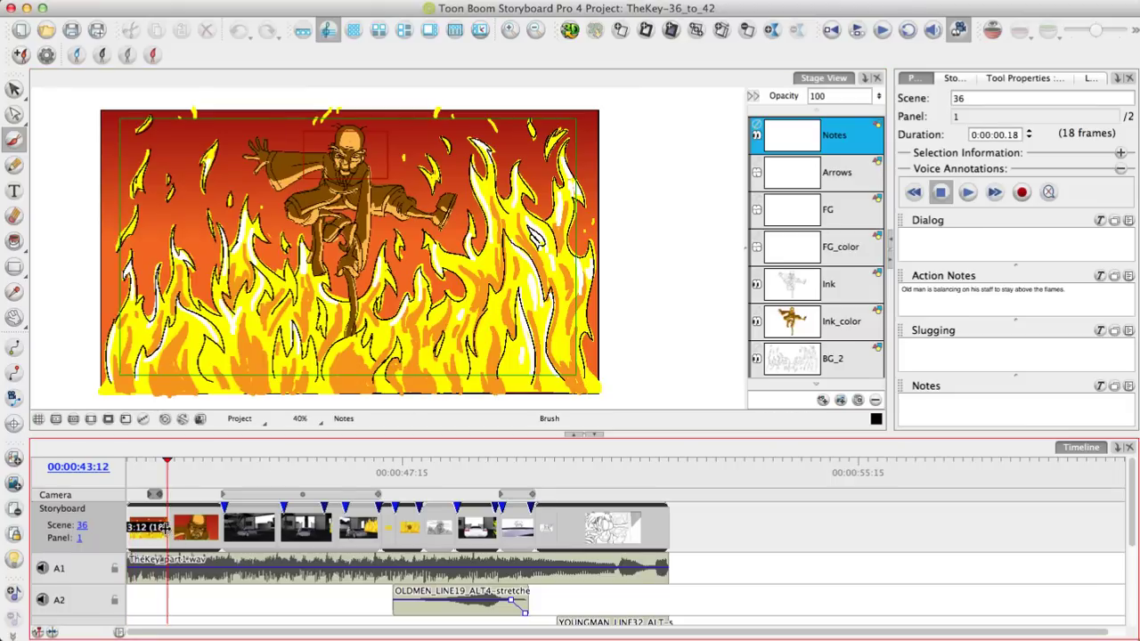
Lengthen scene 36 panel 1, lock track A2, then try lengthening panel 2 and undo it
drag(167, 530, 229, 531)
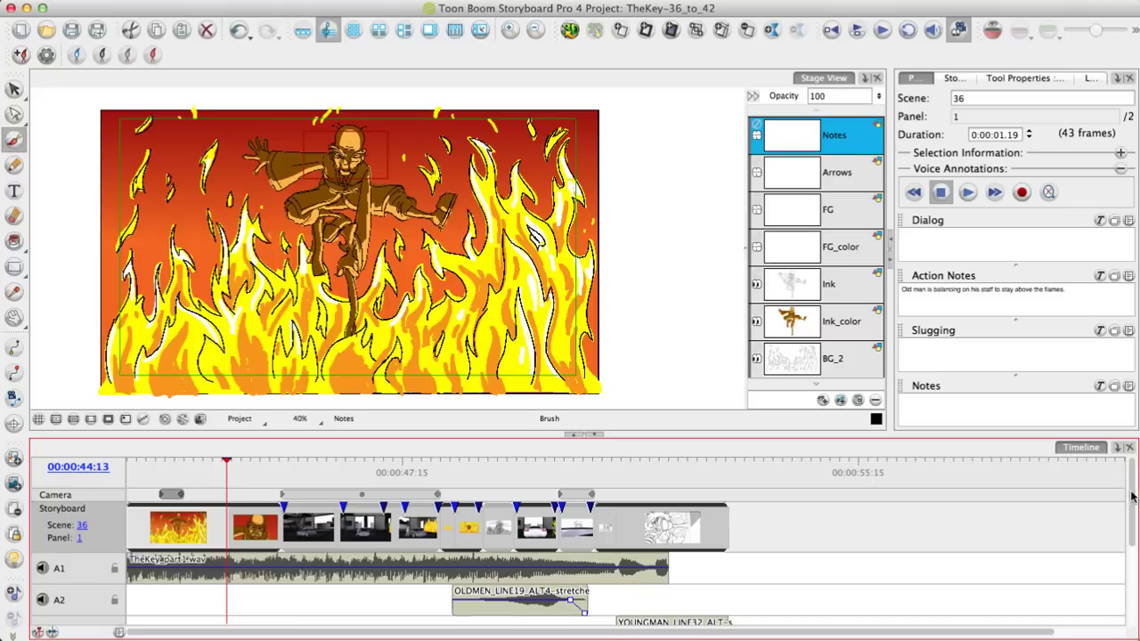
scroll(1131, 496, down, 2)
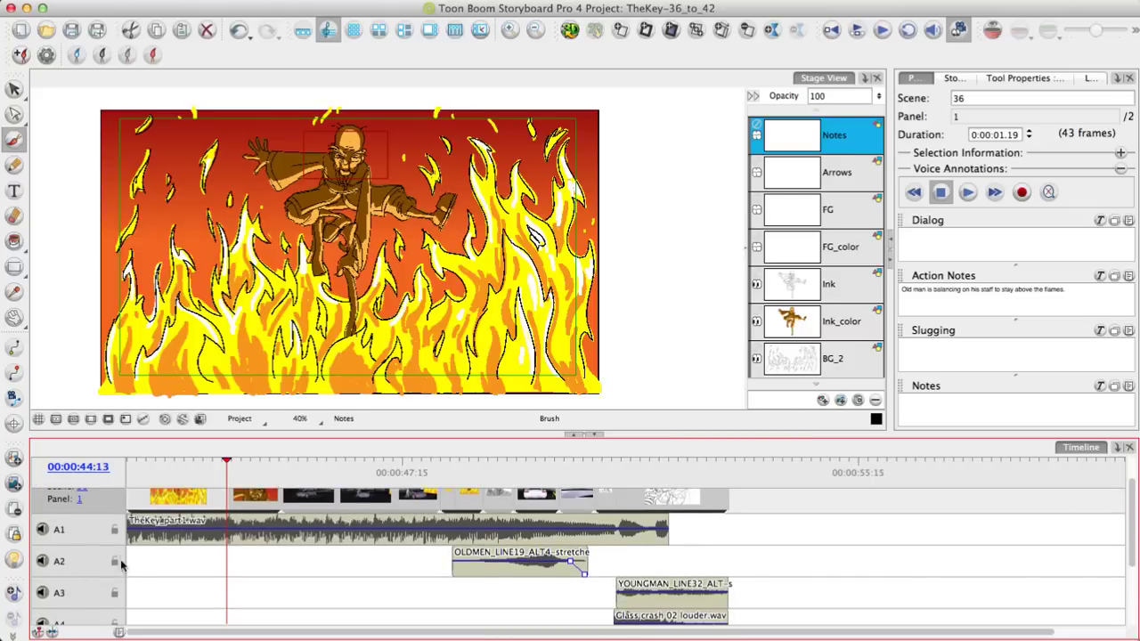
click(113, 562)
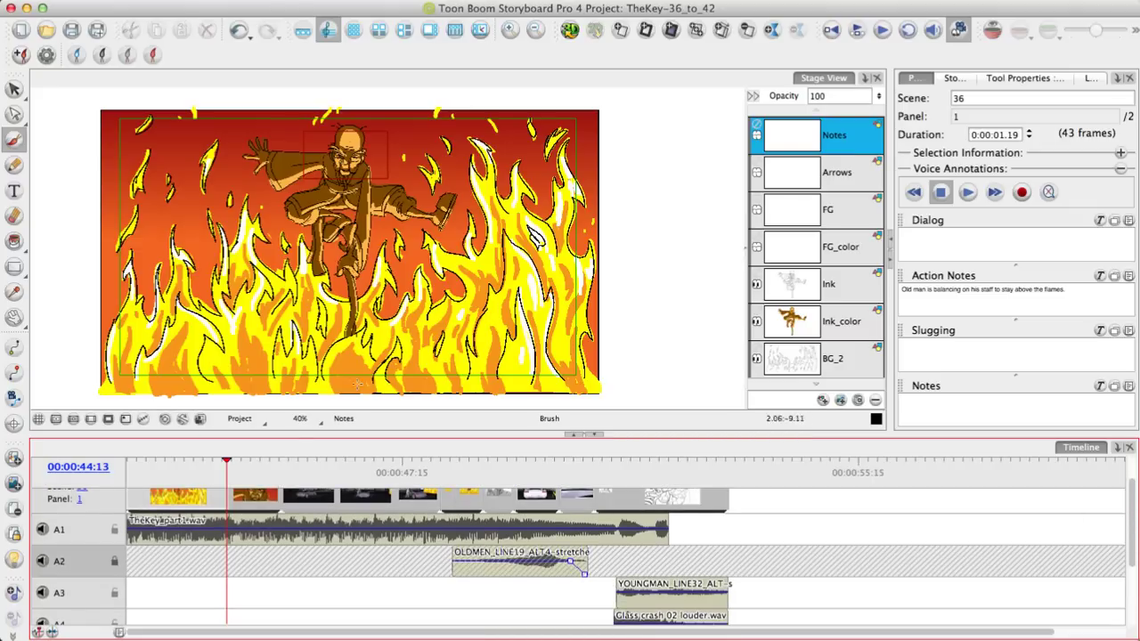
click(279, 496)
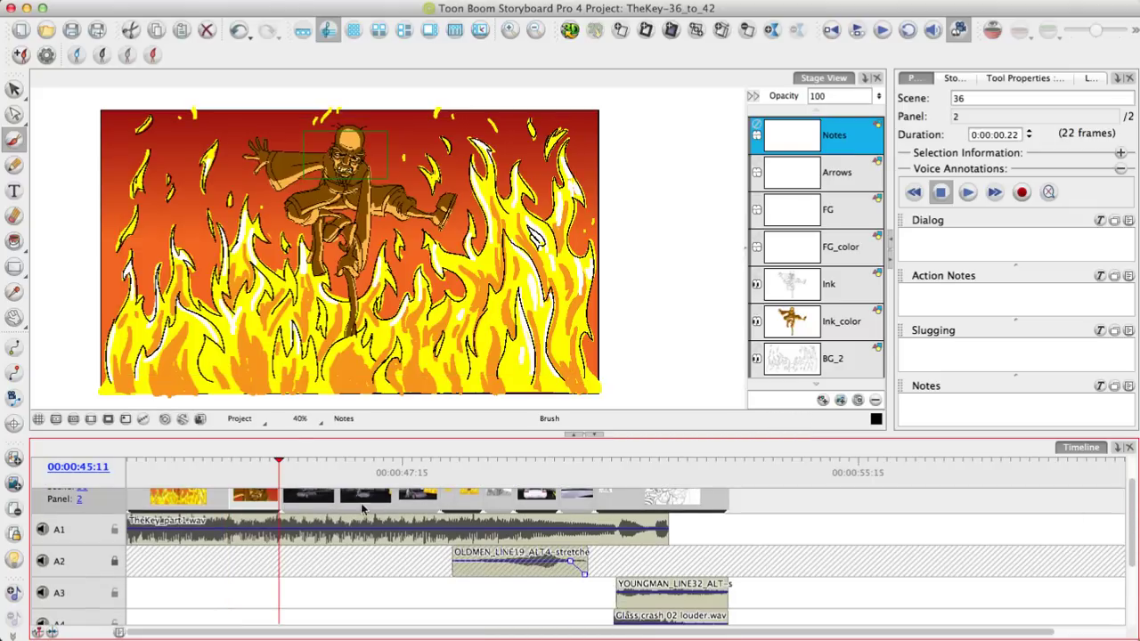
drag(279, 498, 341, 509)
key(super+z)
key(super+z)
Trim panel 1 back to 41 frames and select panel 2
drag(1131, 505, 1130, 469)
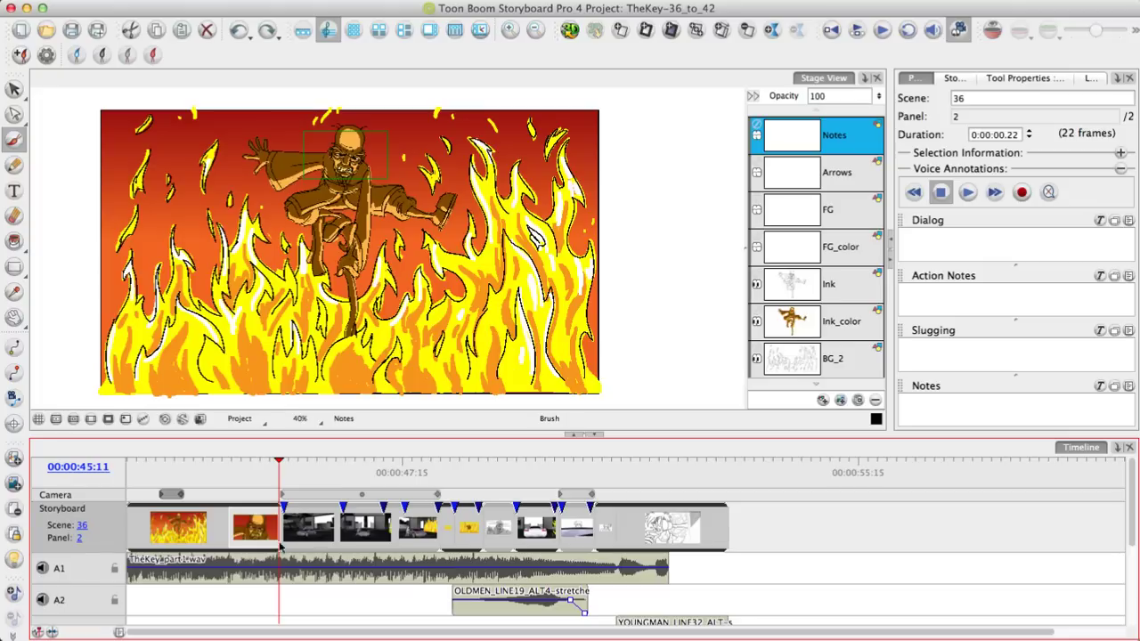
mouse_move(232, 533)
mouse_down()
mouse_move(213, 534)
mouse_move(221, 550)
mouse_up()
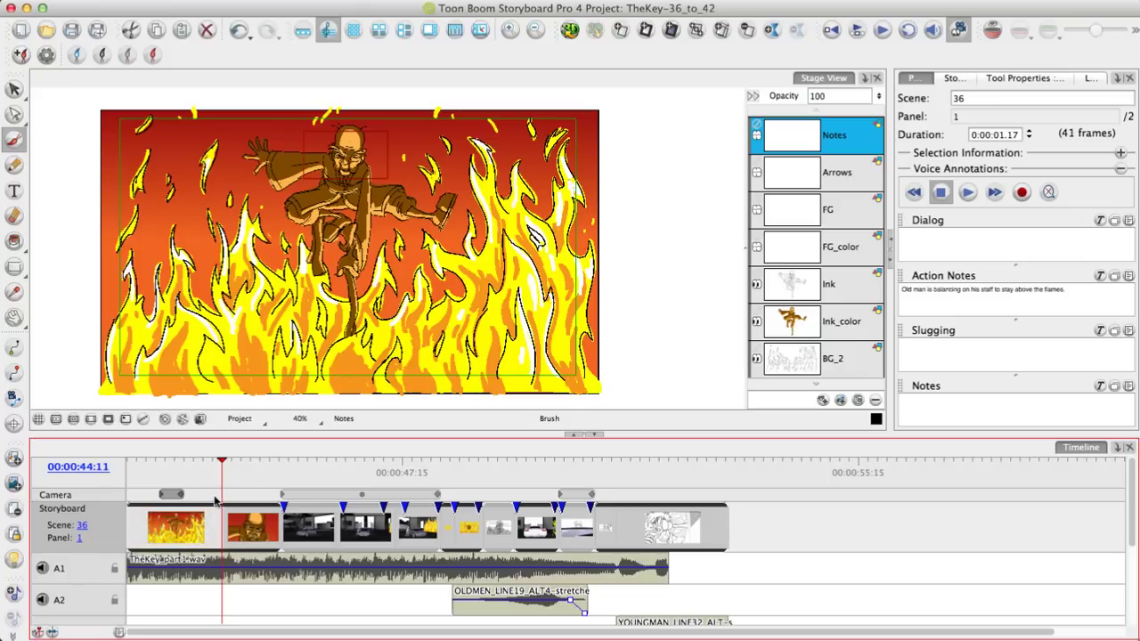
click(253, 523)
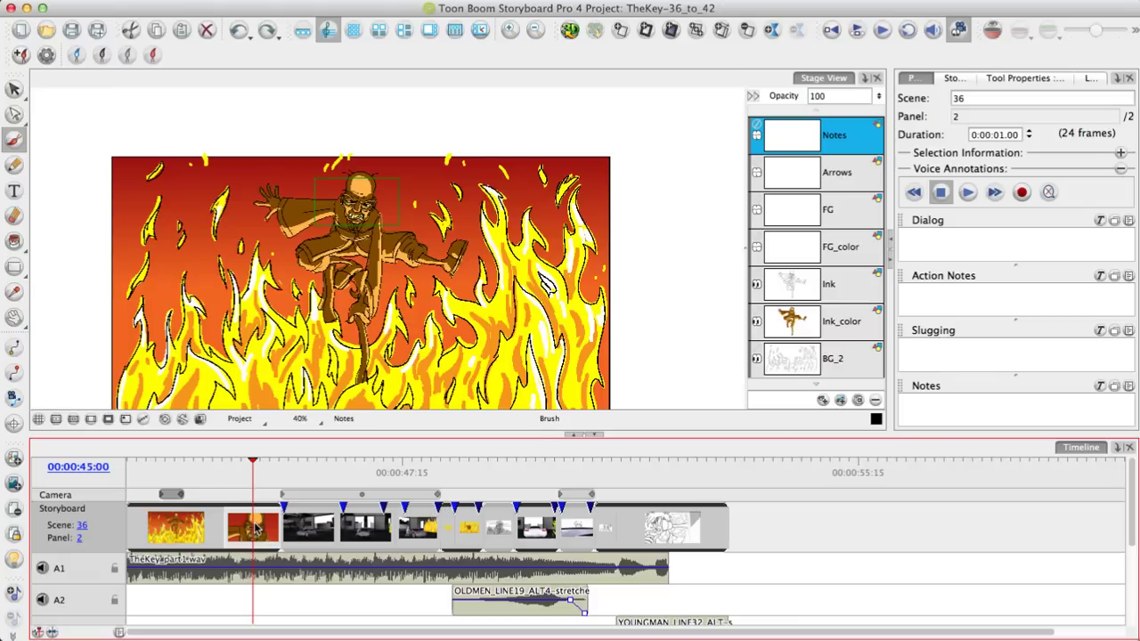
Add a Dissolve transition between panels 1 and 2, then switch it to Edge Wipe
click(773, 29)
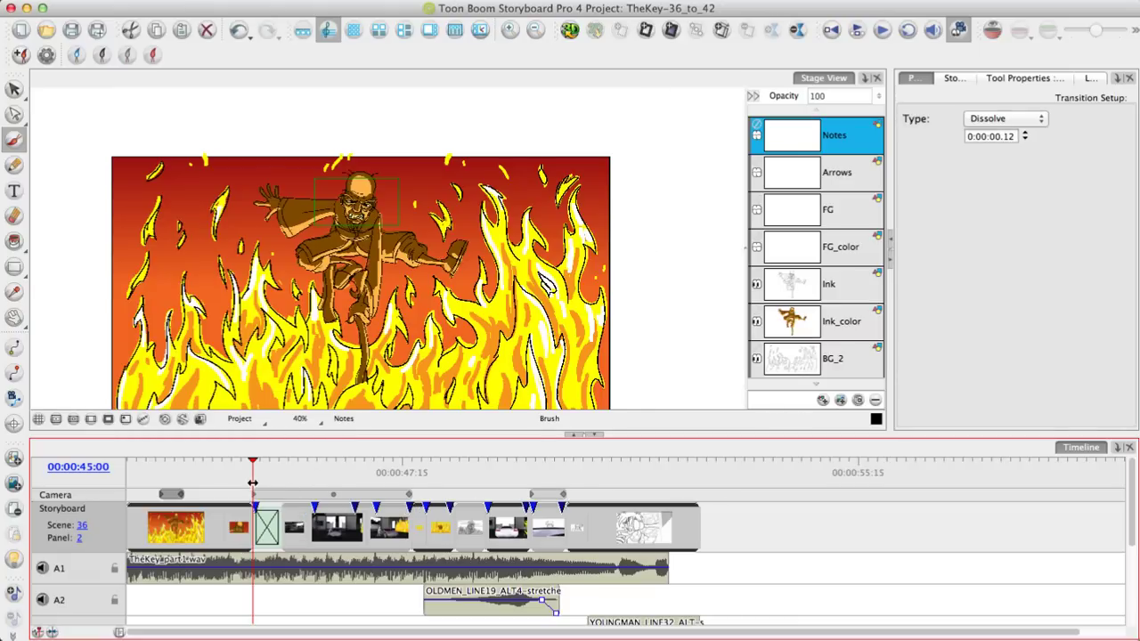
drag(253, 482, 282, 488)
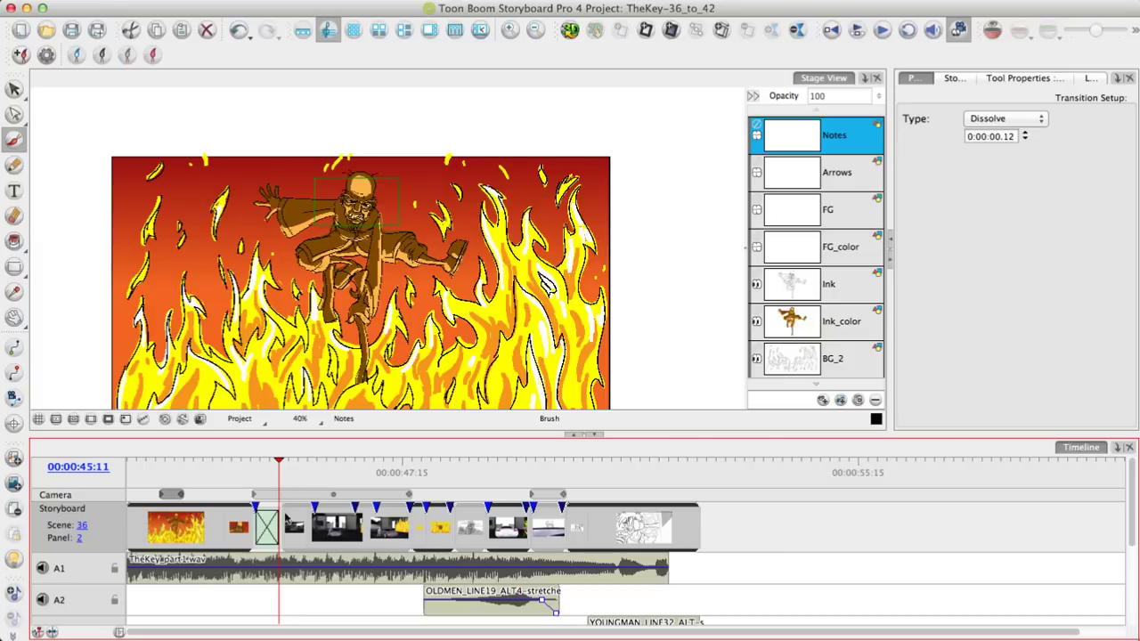
click(1034, 127)
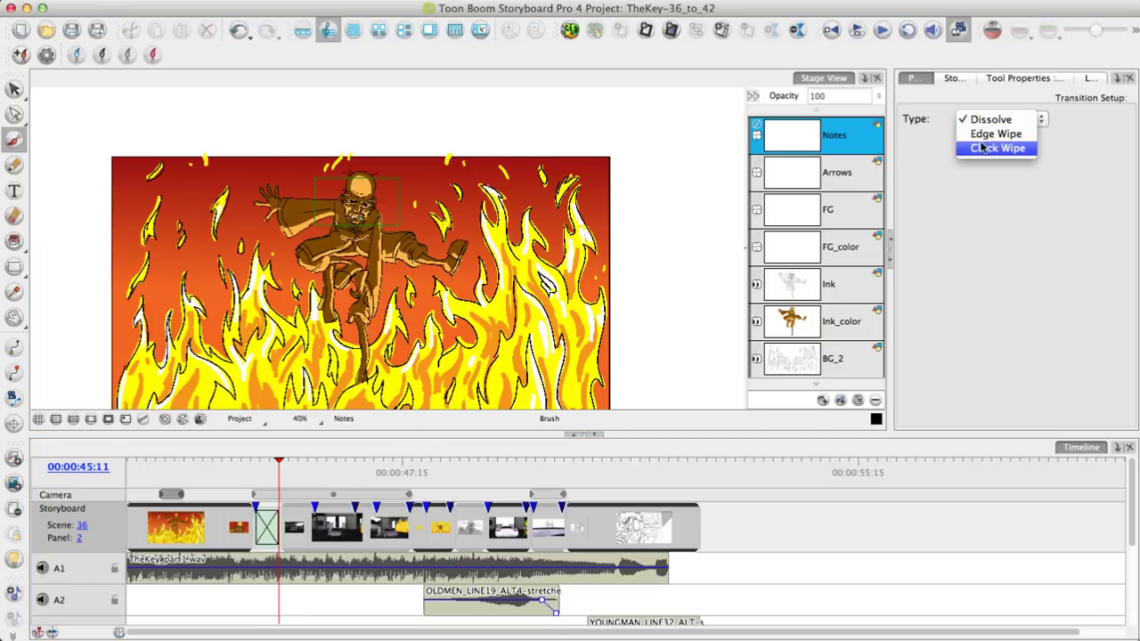
click(987, 141)
click(255, 461)
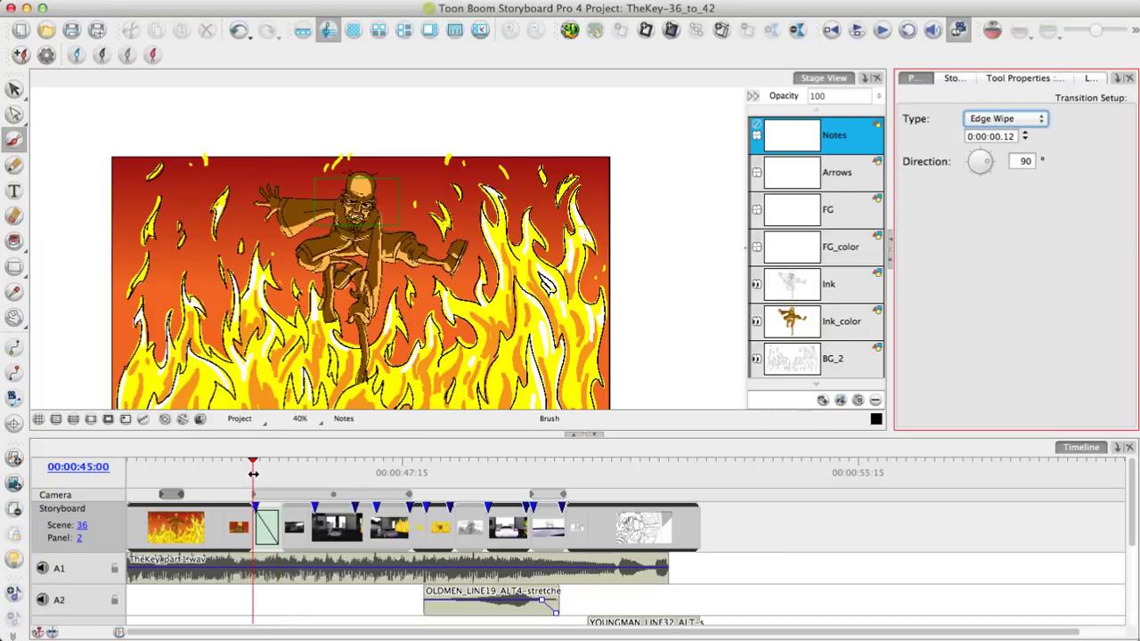
mouse_move(252, 475)
mouse_down()
mouse_move(273, 476)
mouse_move(261, 482)
mouse_up()
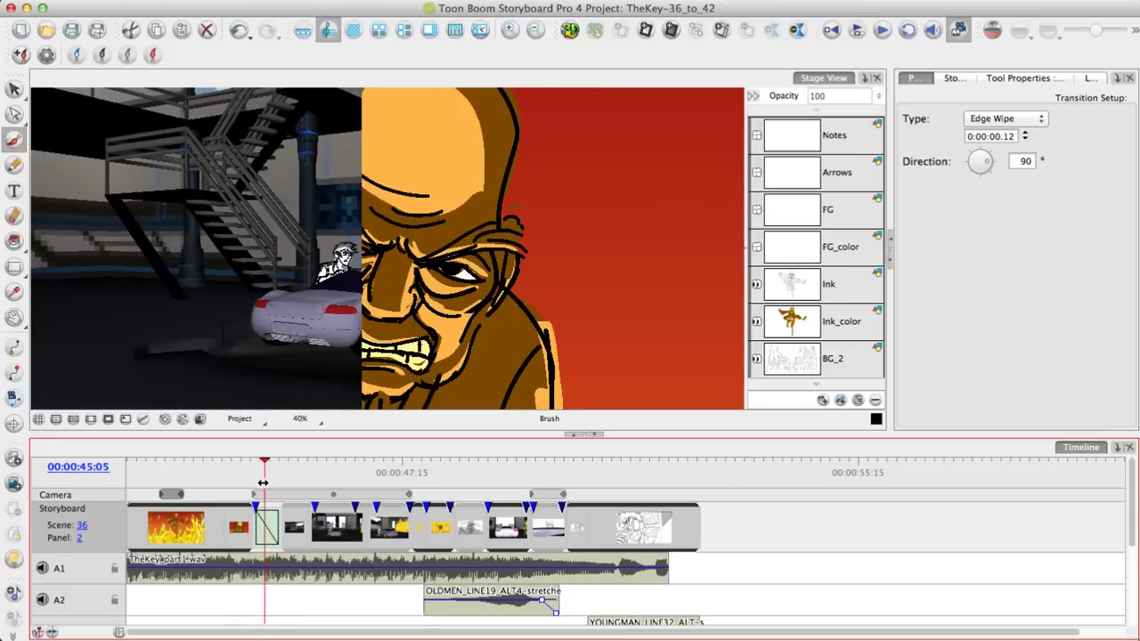
Change the transition type to Clock Wipe and preview it
click(980, 118)
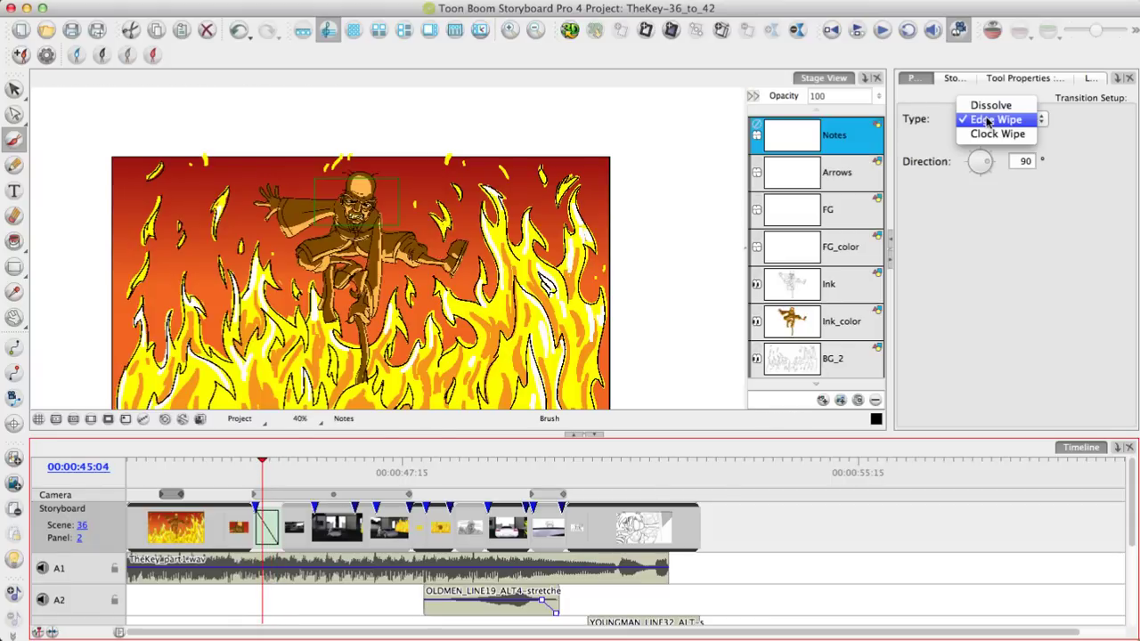
click(986, 135)
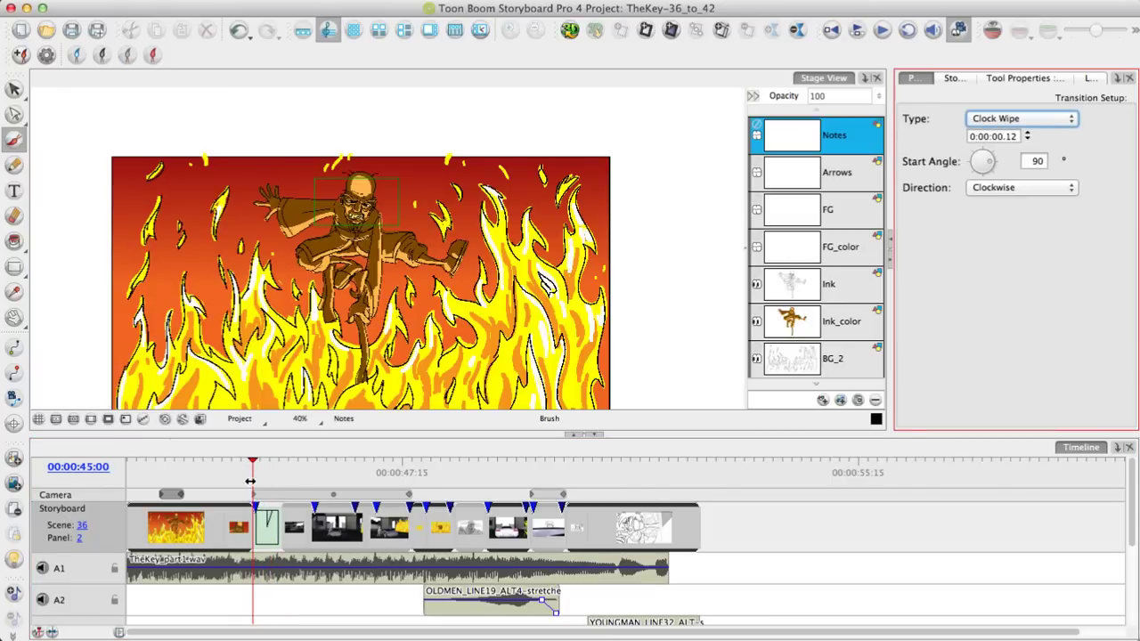
mouse_move(250, 481)
mouse_down()
mouse_move(278, 482)
mouse_move(253, 494)
mouse_up()
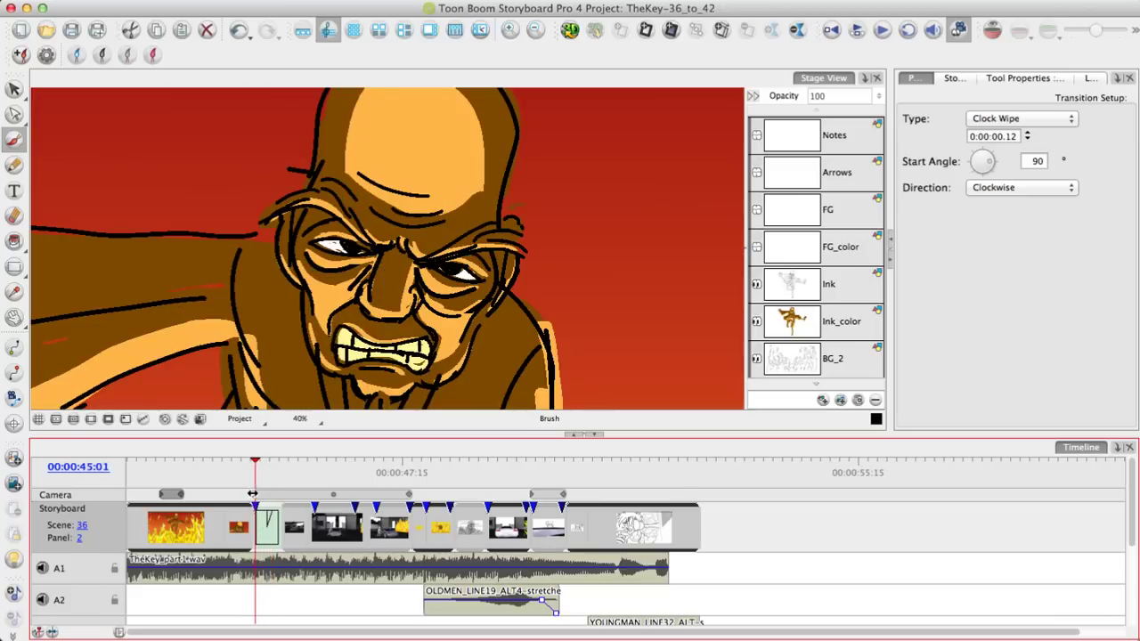
click(268, 525)
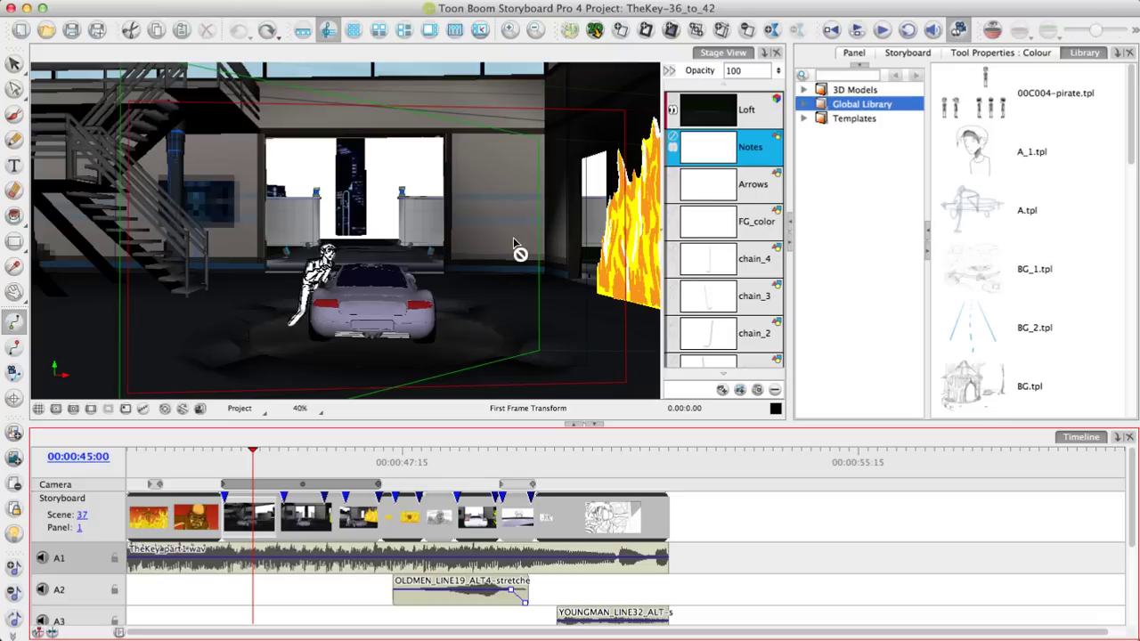
Nudge the car slightly toward the camera, check the last frame, and return to 00:00:46:15
drag(443, 293, 413, 296)
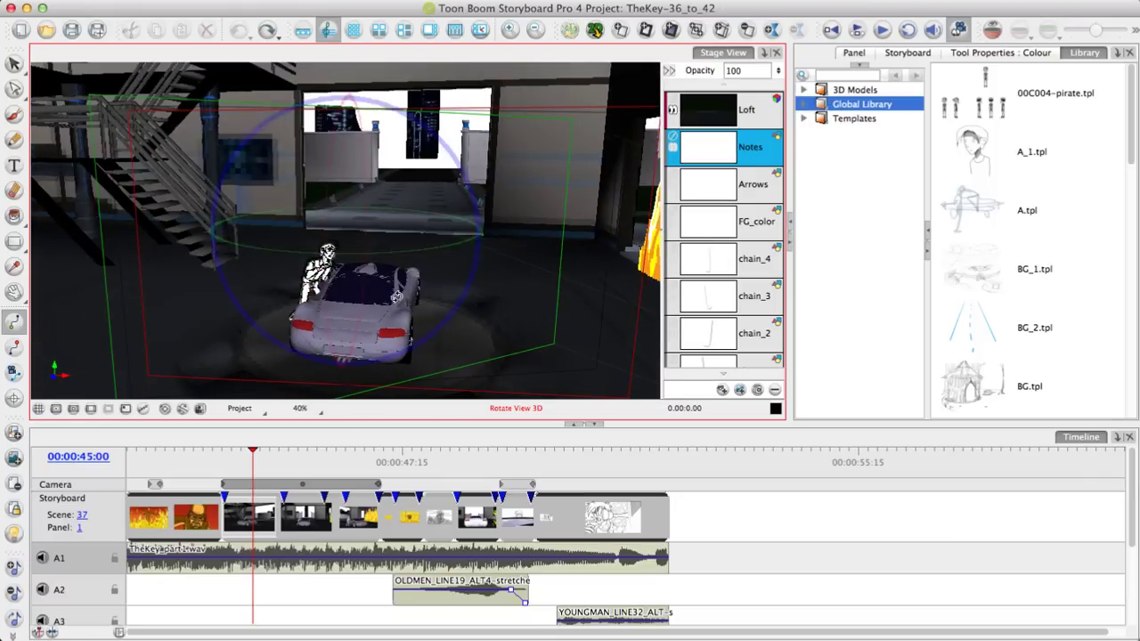
drag(255, 455, 350, 456)
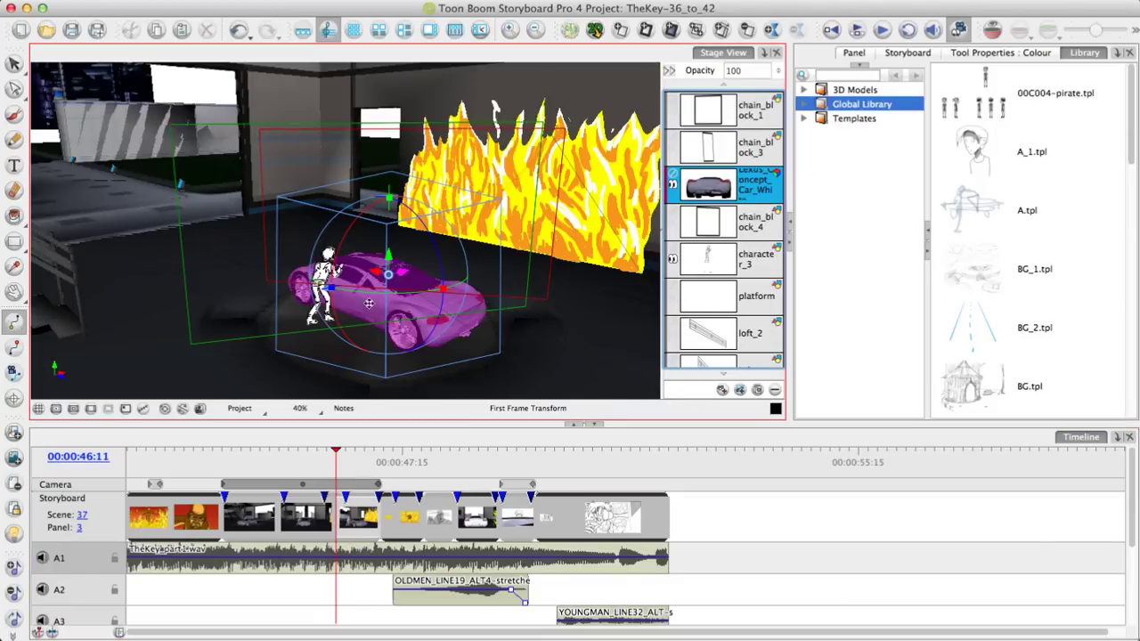
mouse_move(368, 303)
mouse_down()
mouse_move(373, 281)
mouse_move(372, 315)
mouse_up()
click(12, 351)
drag(378, 461, 359, 484)
In the 3D workspace, rotate the camera around the car, then reframe scene 37's first panel
key(alt+6)
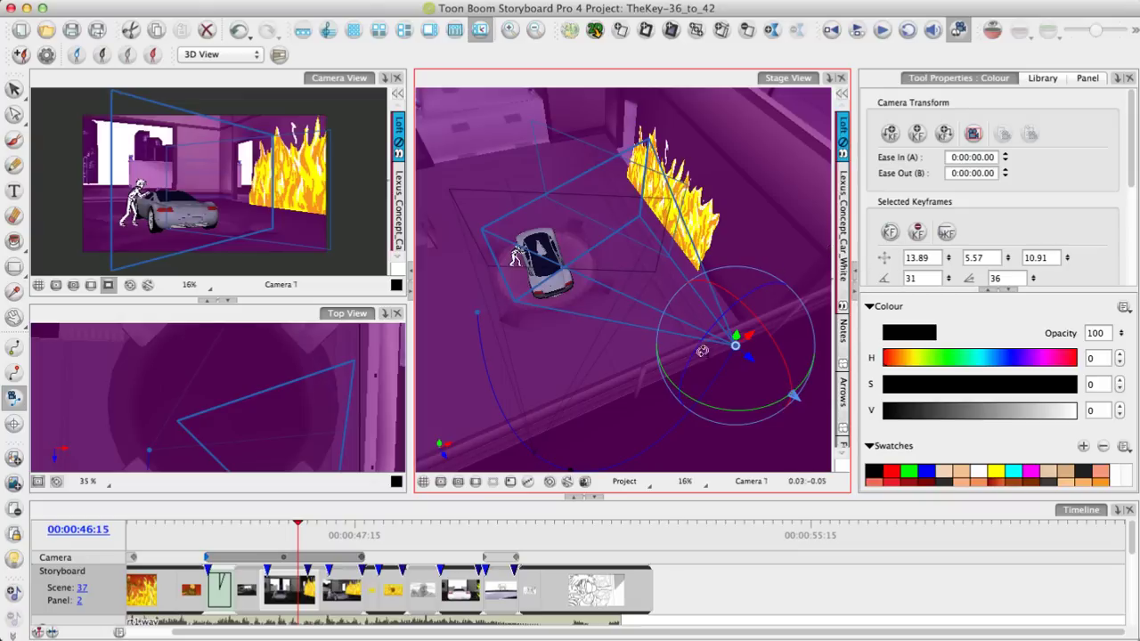
drag(719, 410, 699, 406)
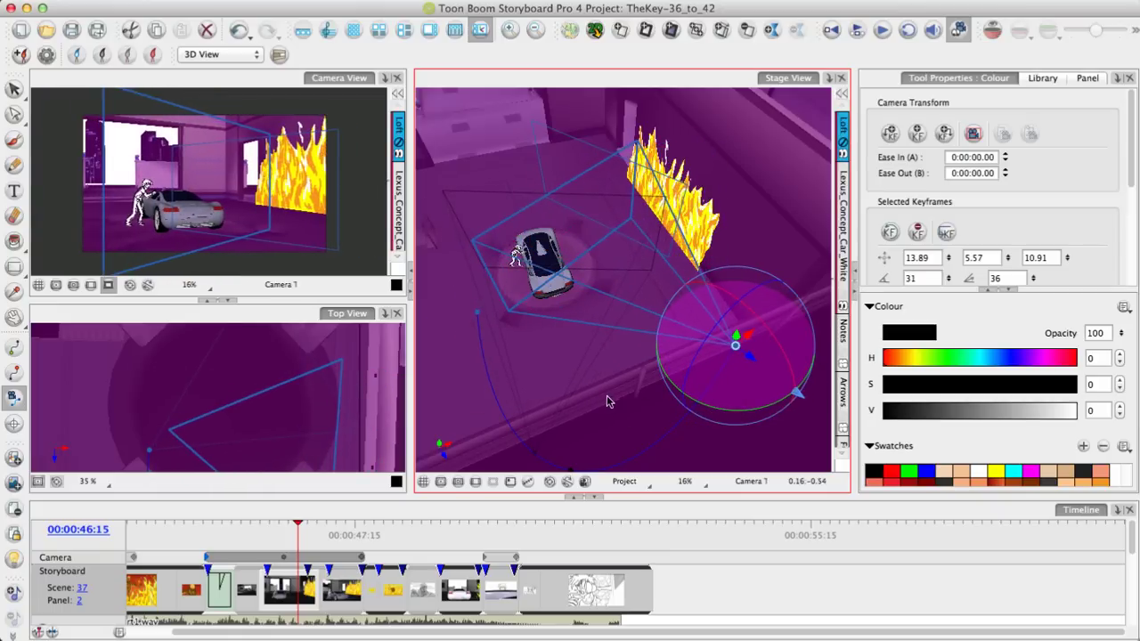
key(ctrl+alt)
drag(584, 362, 579, 332)
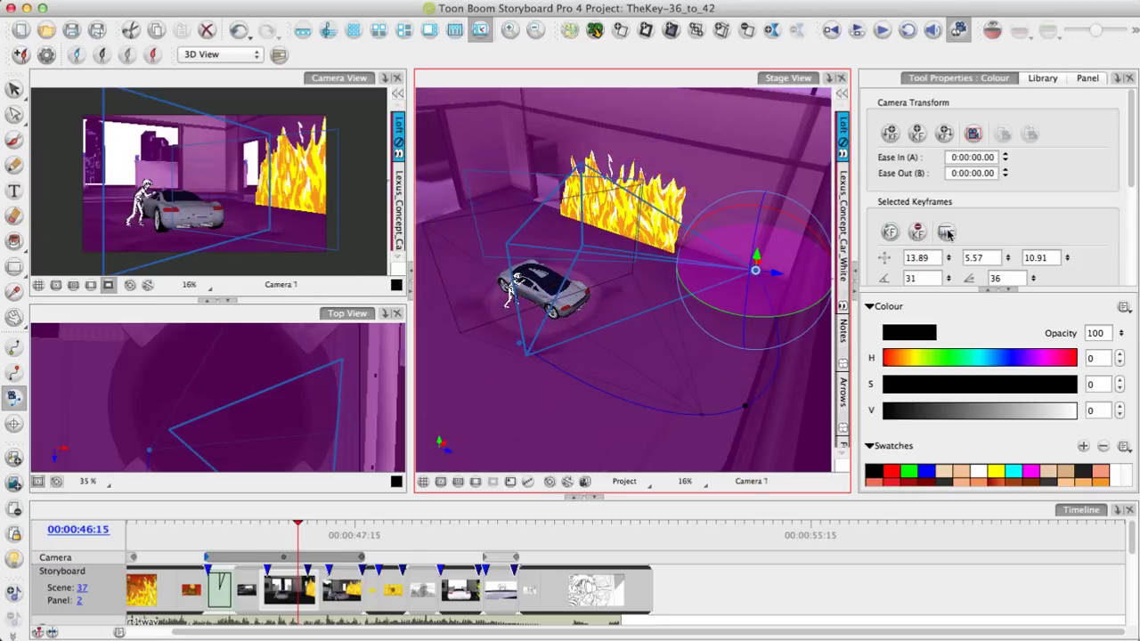
click(946, 233)
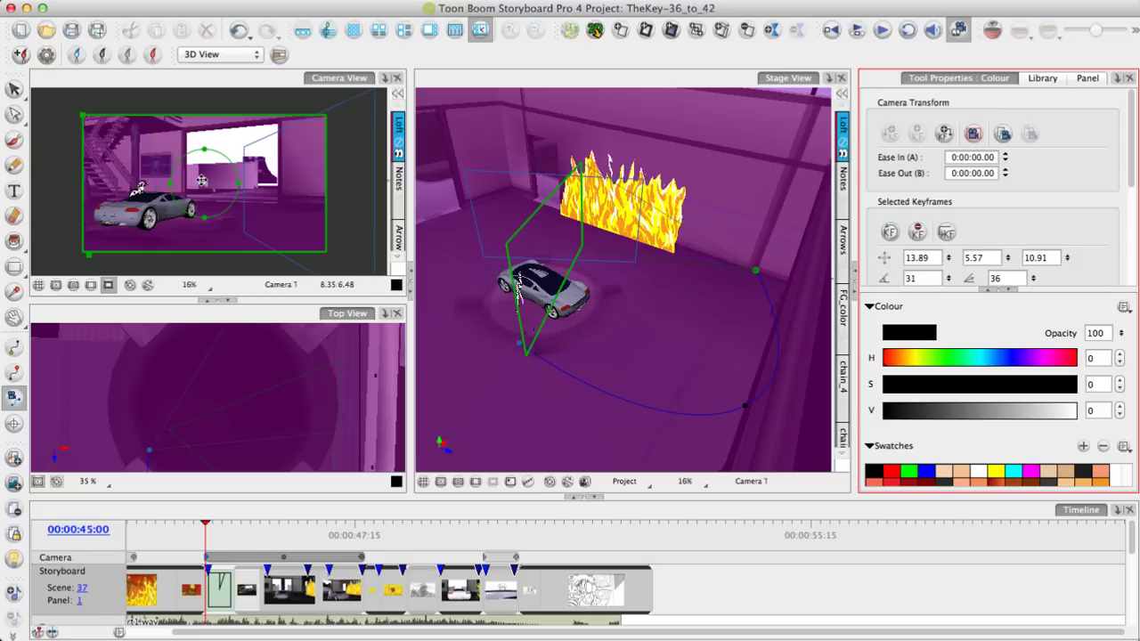
drag(202, 181, 183, 199)
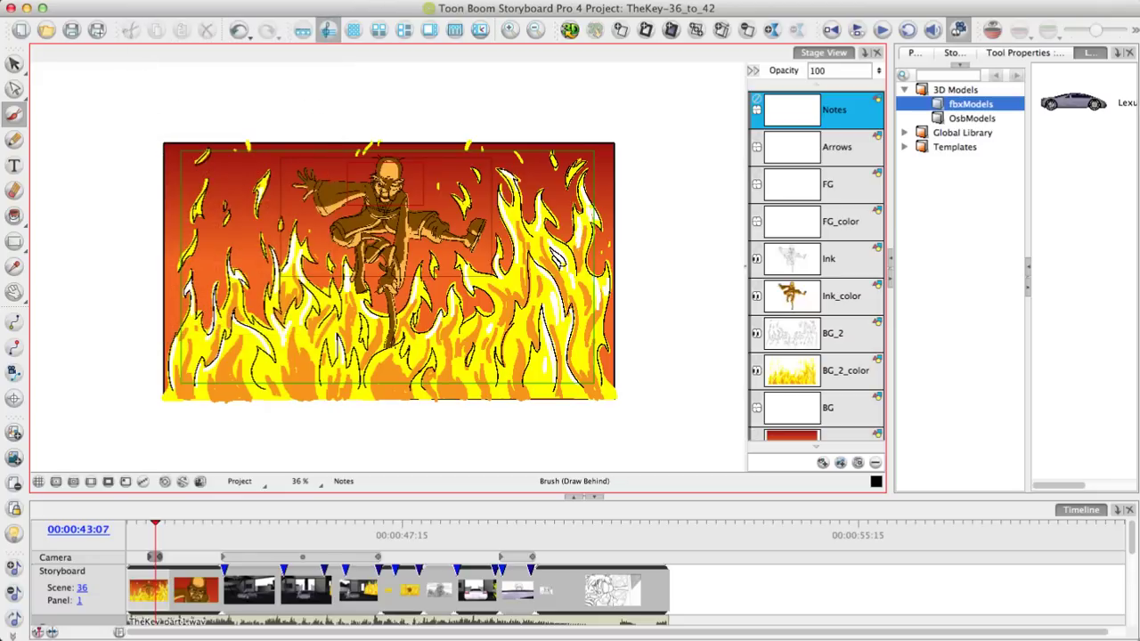
Show the Project Management options in the File menu
click(147, 0)
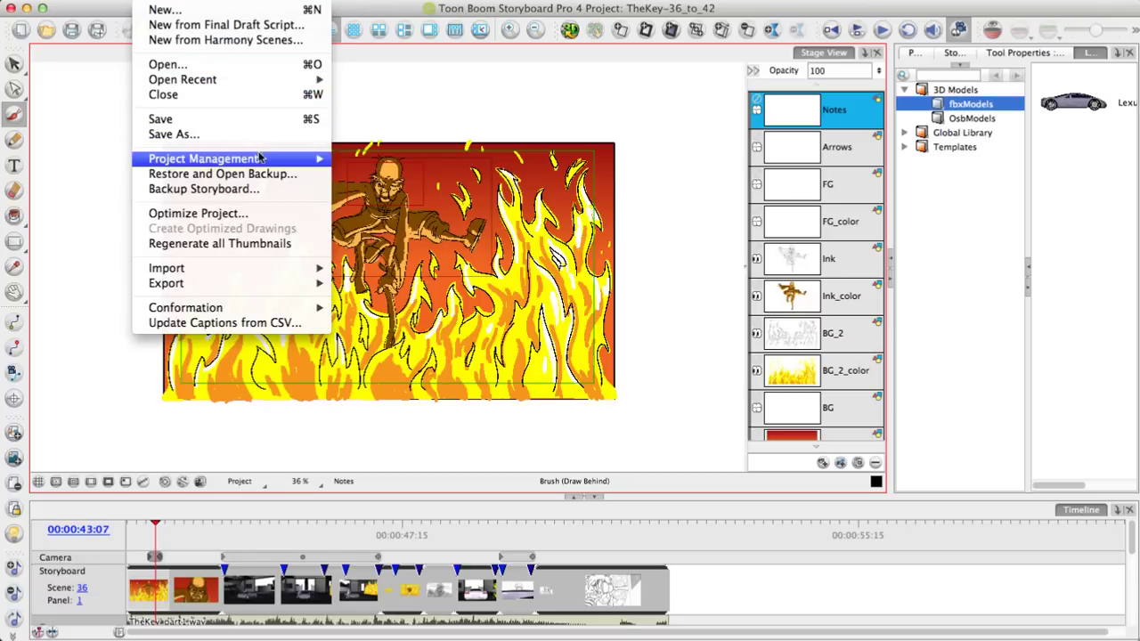
mouse_move(258, 161)
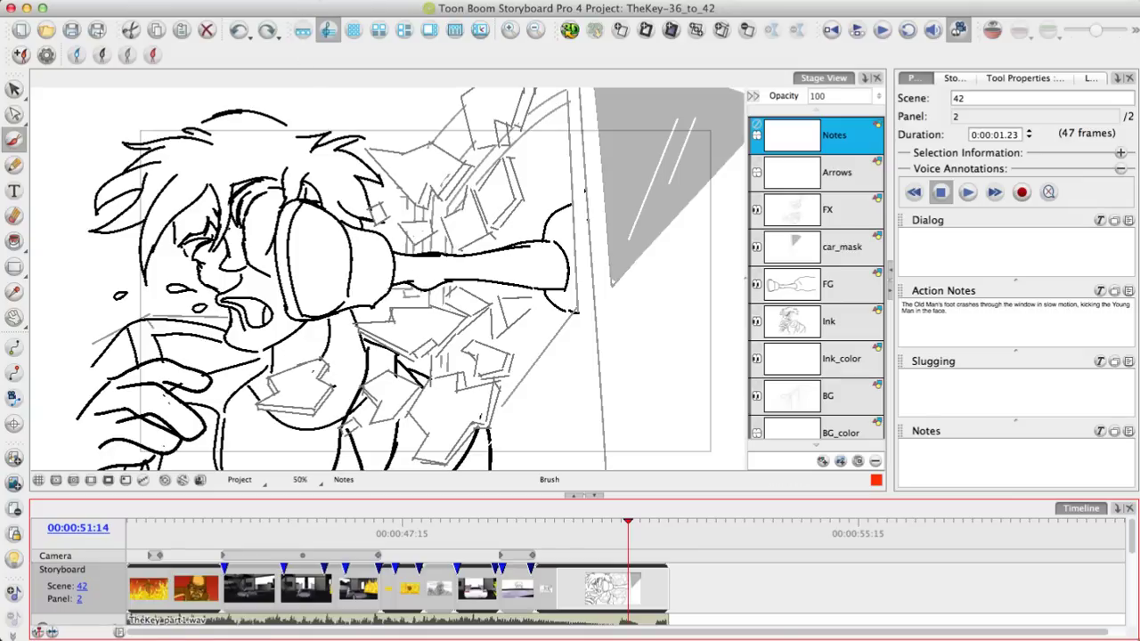
Turn on Auto Tracking Mode under Storyboard > Track Changes
click(294, 1)
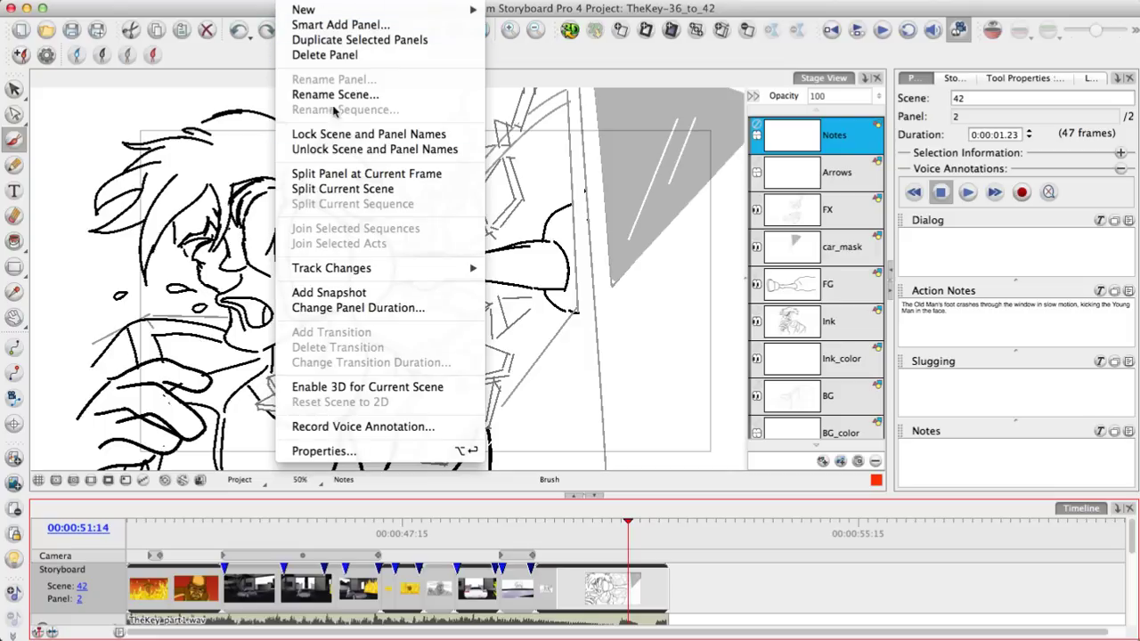
mouse_move(378, 271)
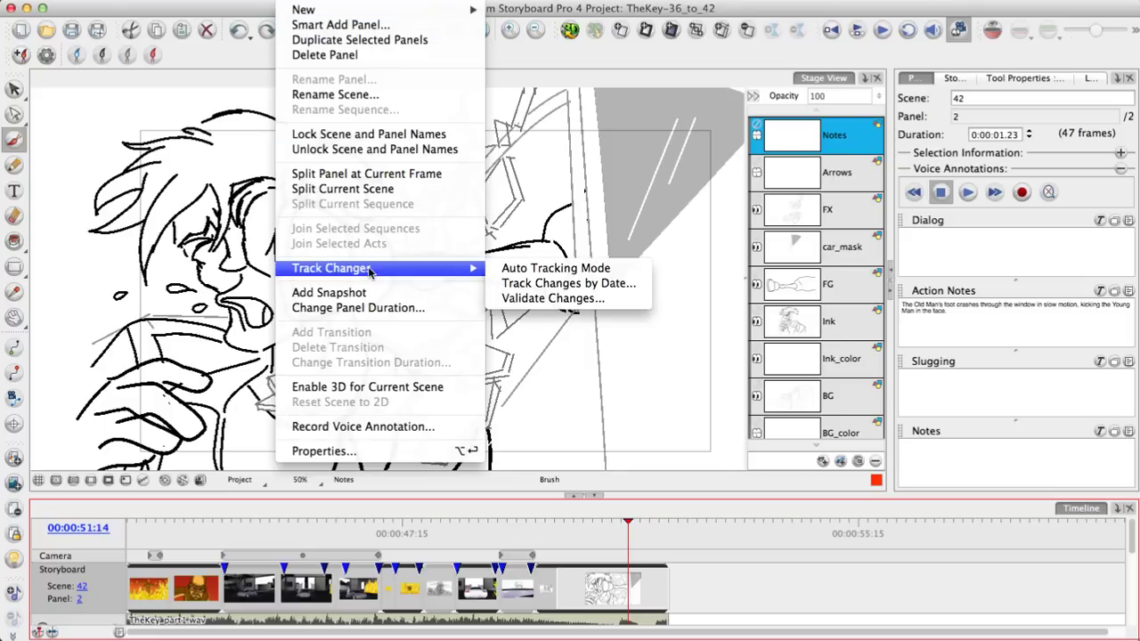
click(514, 272)
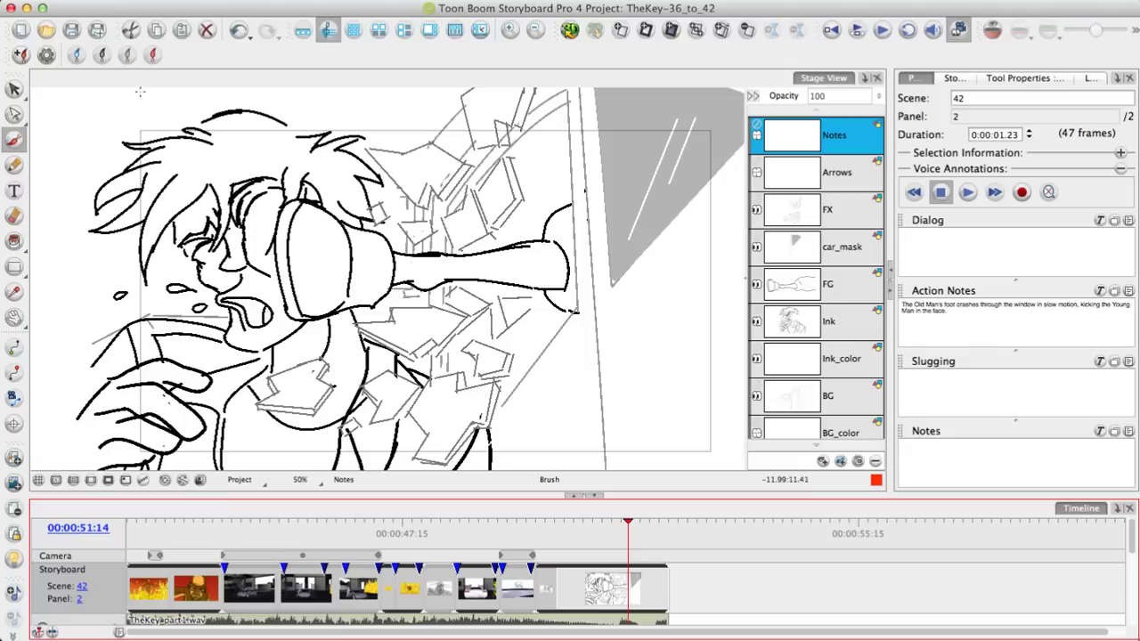
Add a Revision layer, draw red corrections on the goggles and leg, and toggle its visibility
click(153, 56)
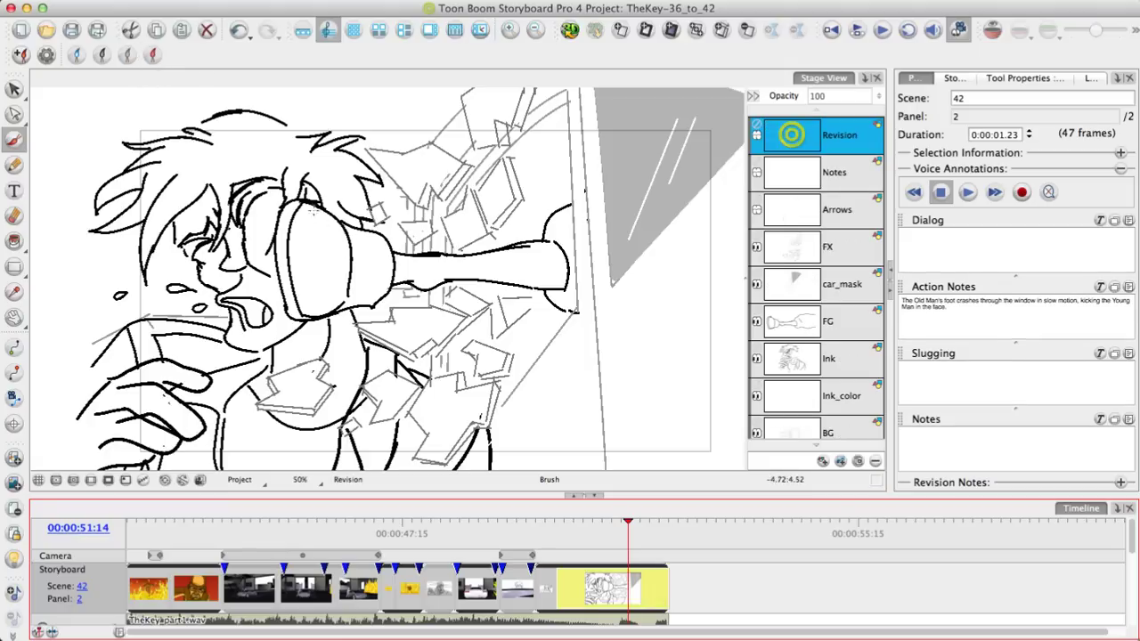
mouse_move(313, 207)
mouse_down()
mouse_move(308, 313)
mouse_move(314, 212)
mouse_move(367, 310)
mouse_move(402, 290)
mouse_up()
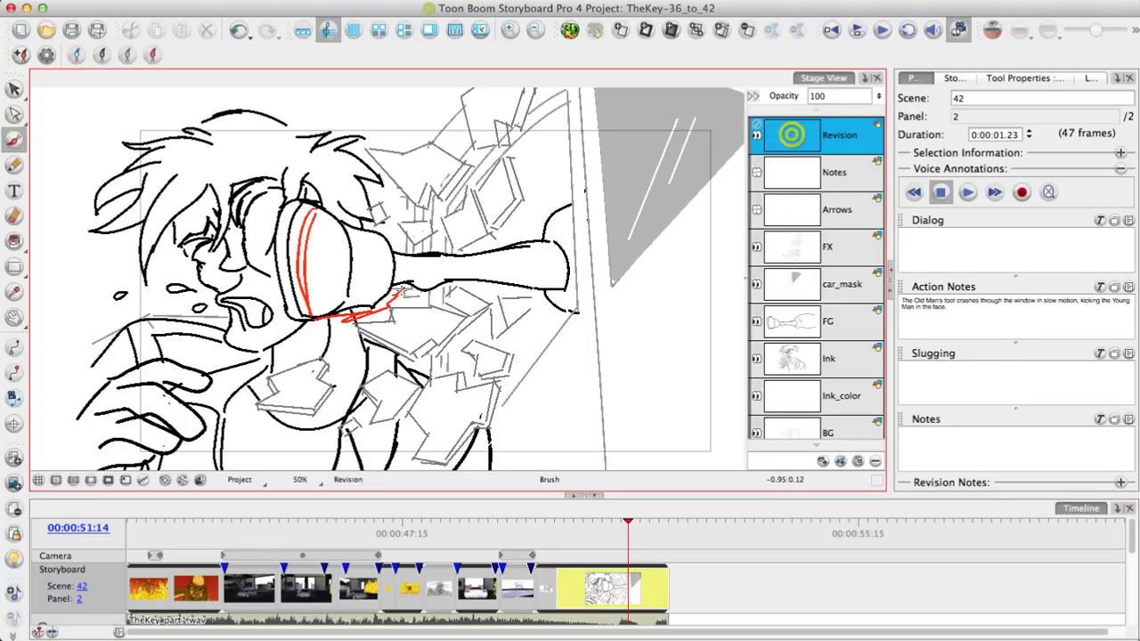
mouse_move(329, 214)
mouse_down()
mouse_move(405, 265)
mouse_move(534, 260)
mouse_up()
mouse_move(399, 283)
mouse_down()
mouse_move(566, 282)
mouse_move(504, 259)
mouse_up()
click(756, 137)
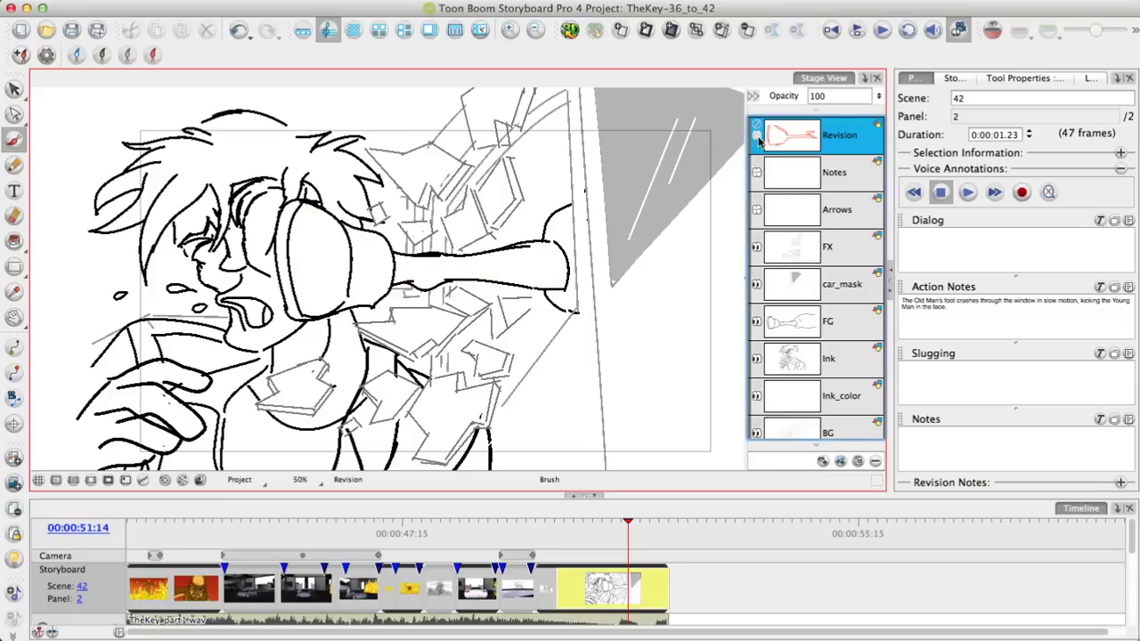
click(756, 137)
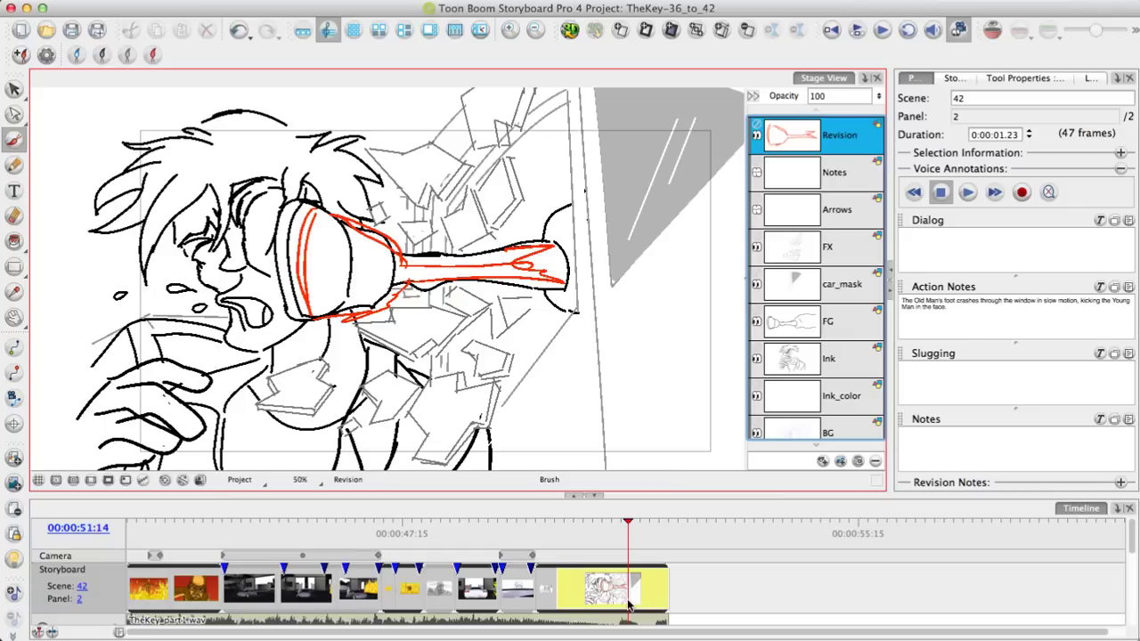
click(1024, 196)
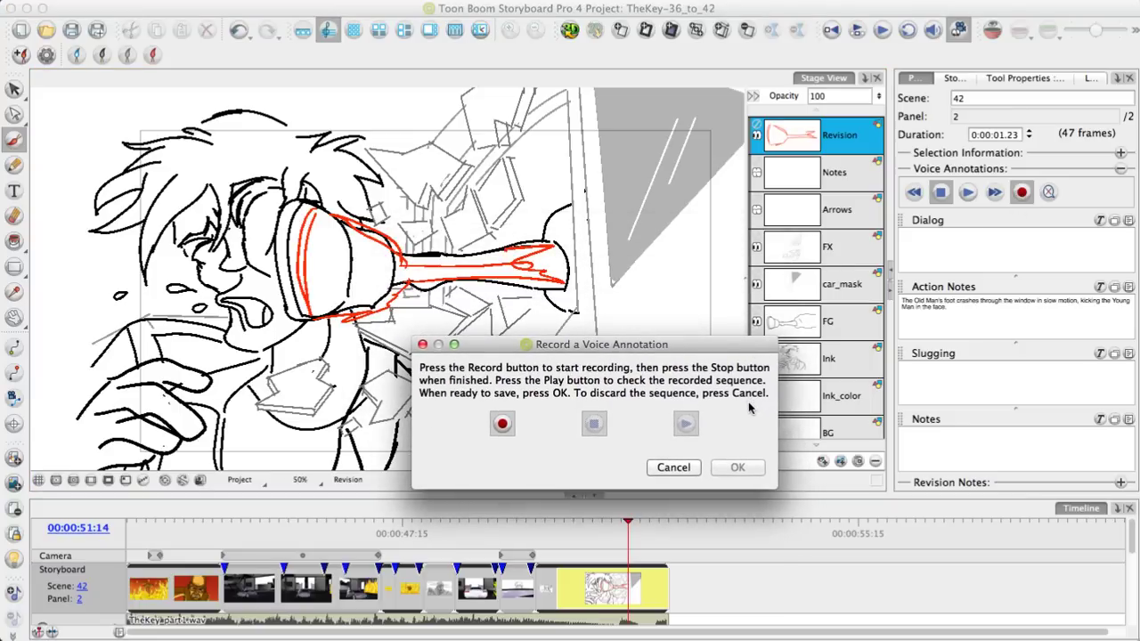
click(674, 467)
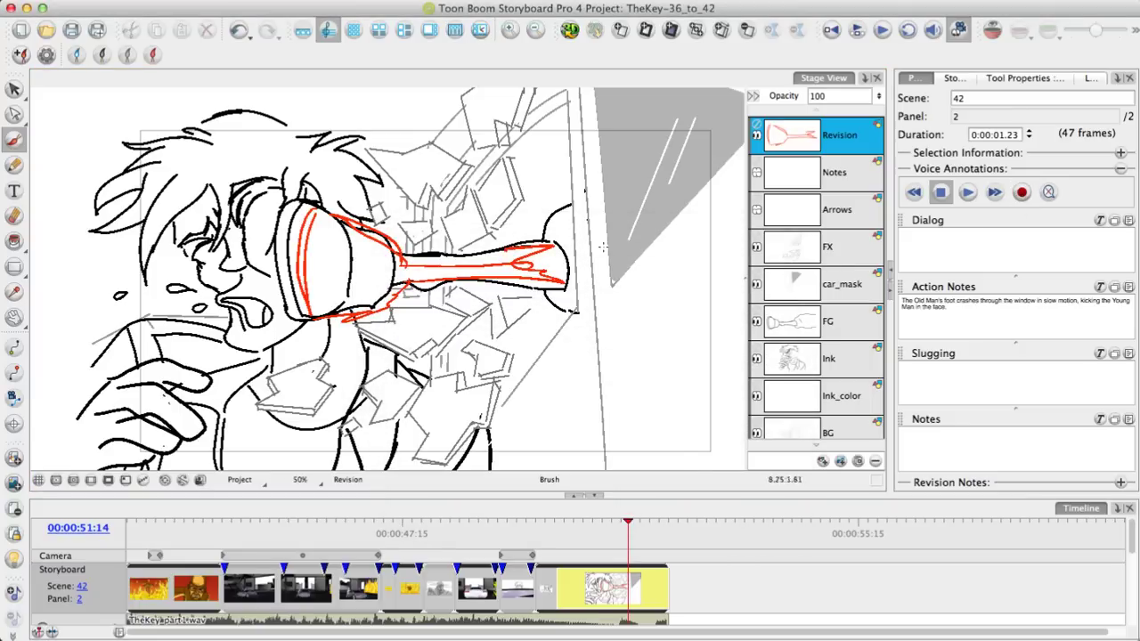
Add a Sketch caption to the current panel and draw red stick figures with a kick arrow
click(500, 2)
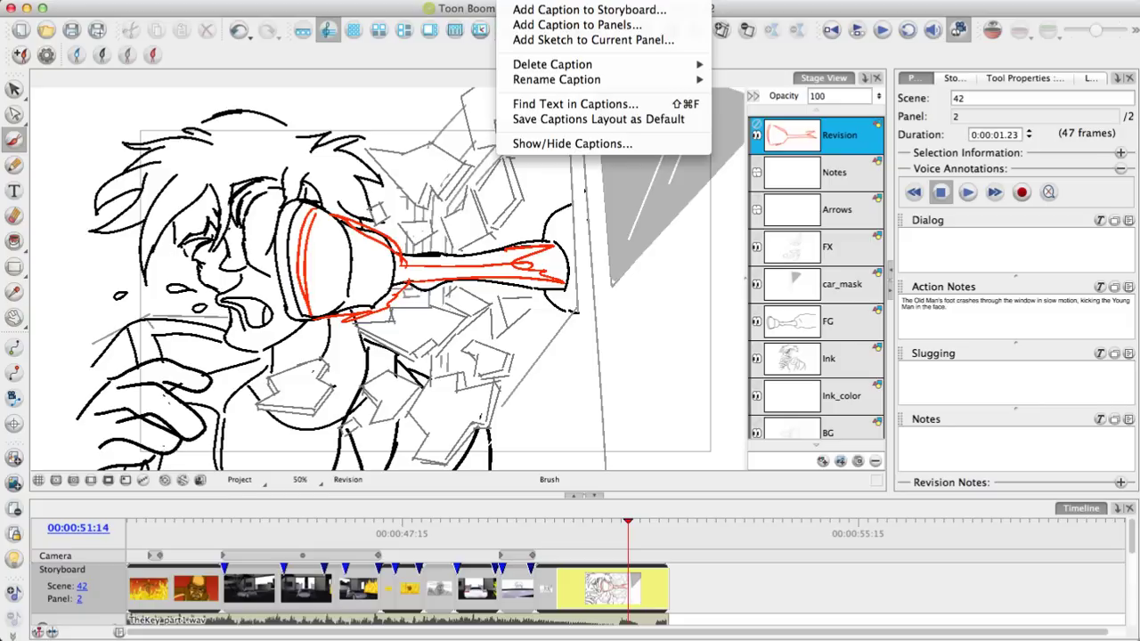
click(557, 42)
click(651, 326)
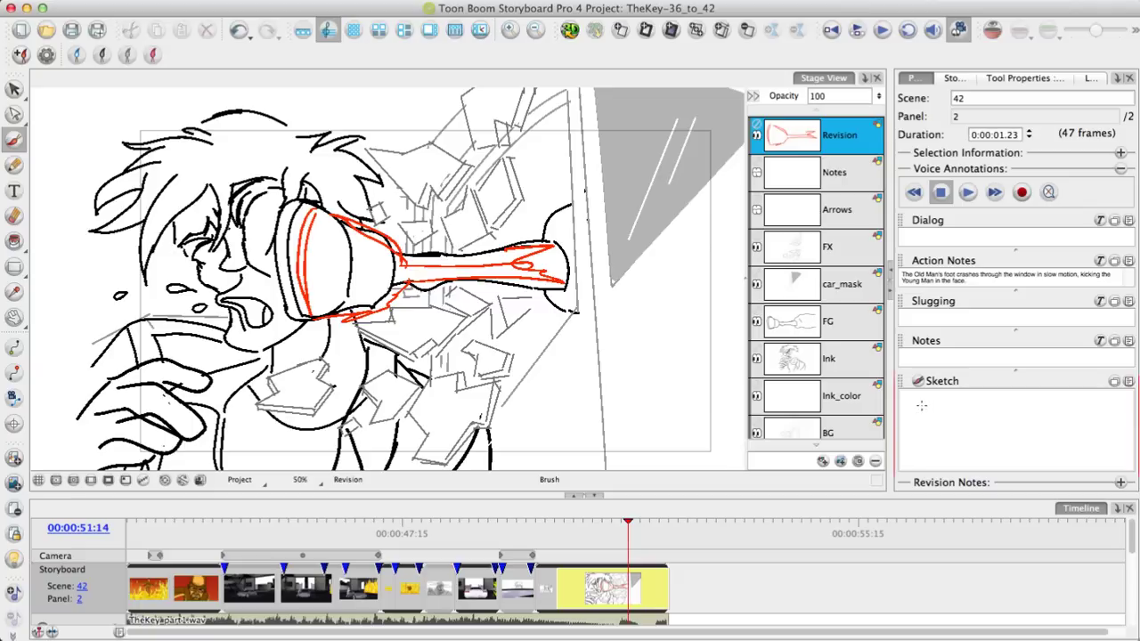
mouse_move(926, 412)
mouse_down()
mouse_move(917, 426)
mouse_move(926, 406)
mouse_move(1006, 427)
mouse_move(1013, 444)
mouse_up()
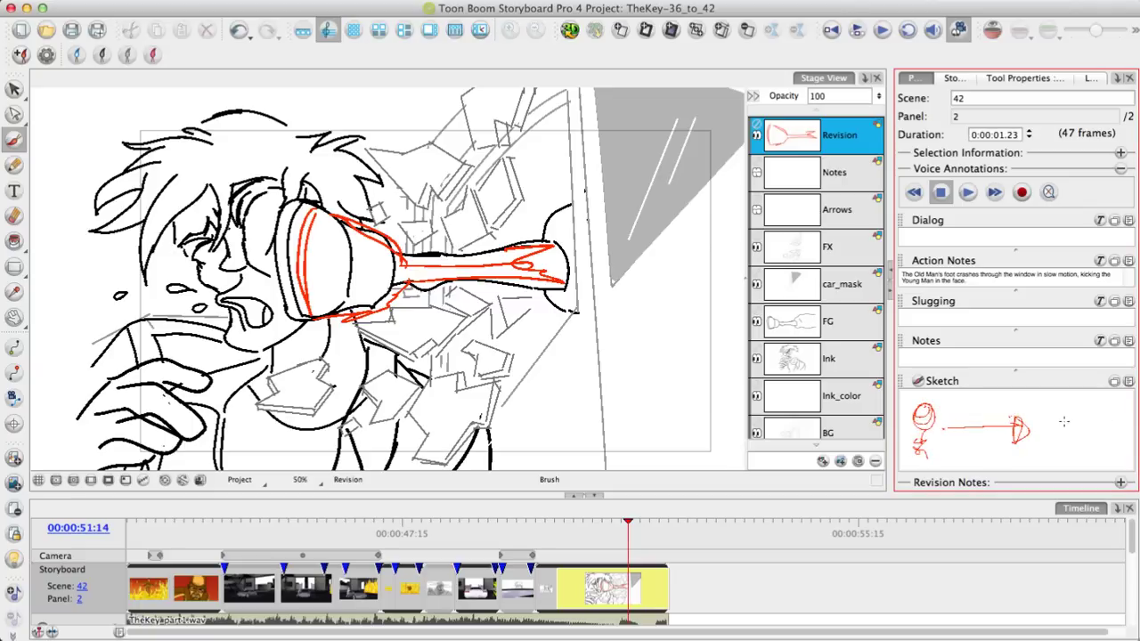
drag(1066, 407, 1079, 455)
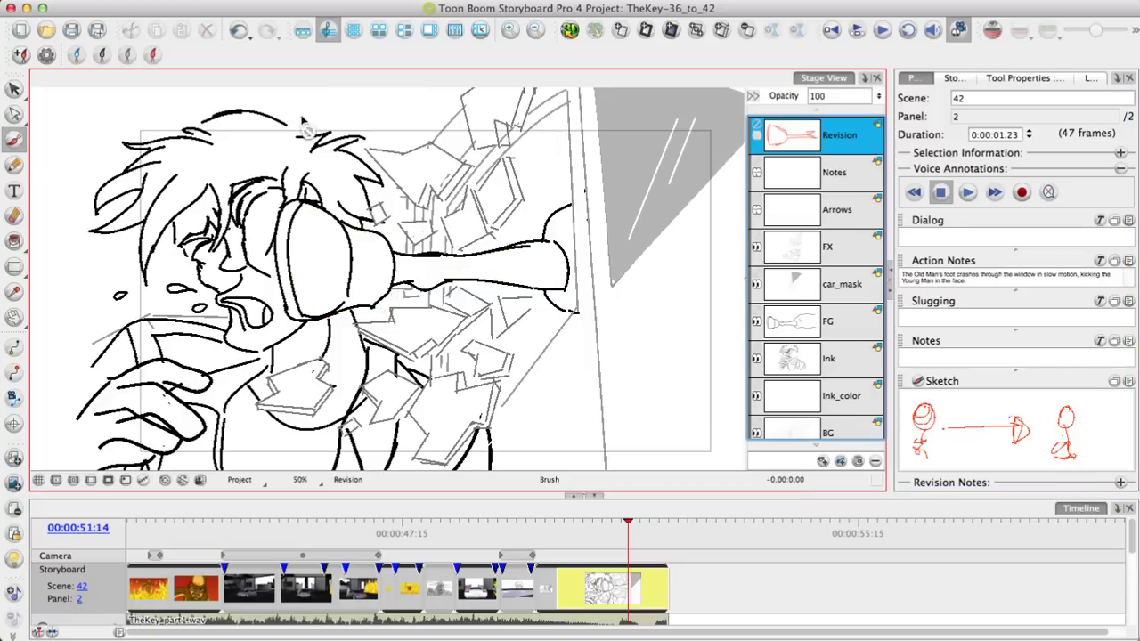
Open the Export to CSV dialog with Comma separator, all fields checked and All range
click(156, 3)
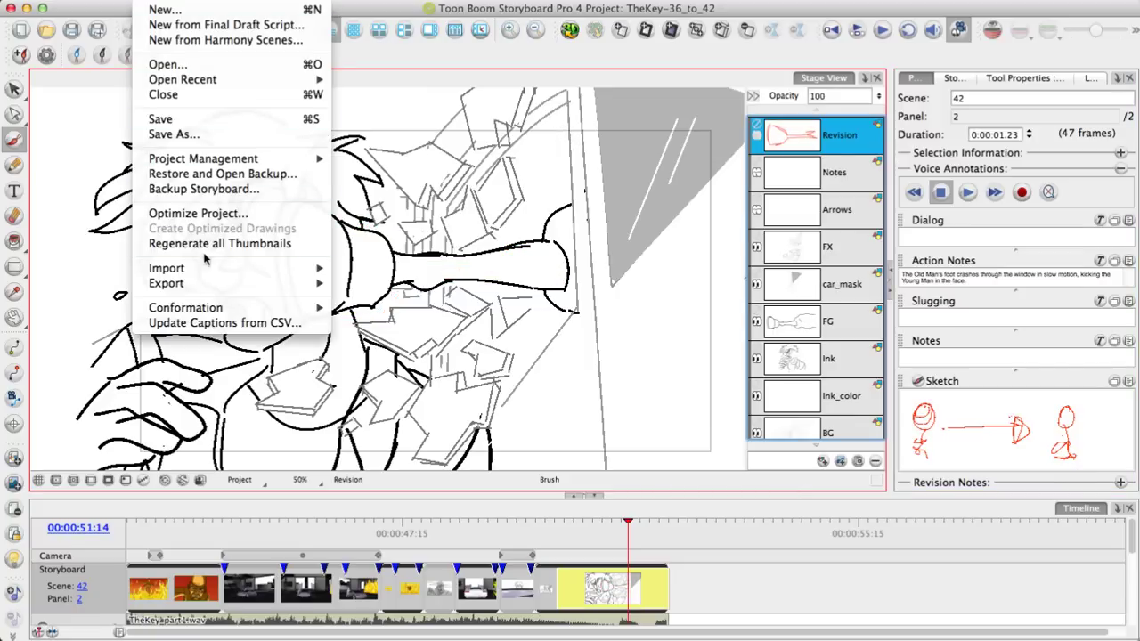
mouse_move(210, 286)
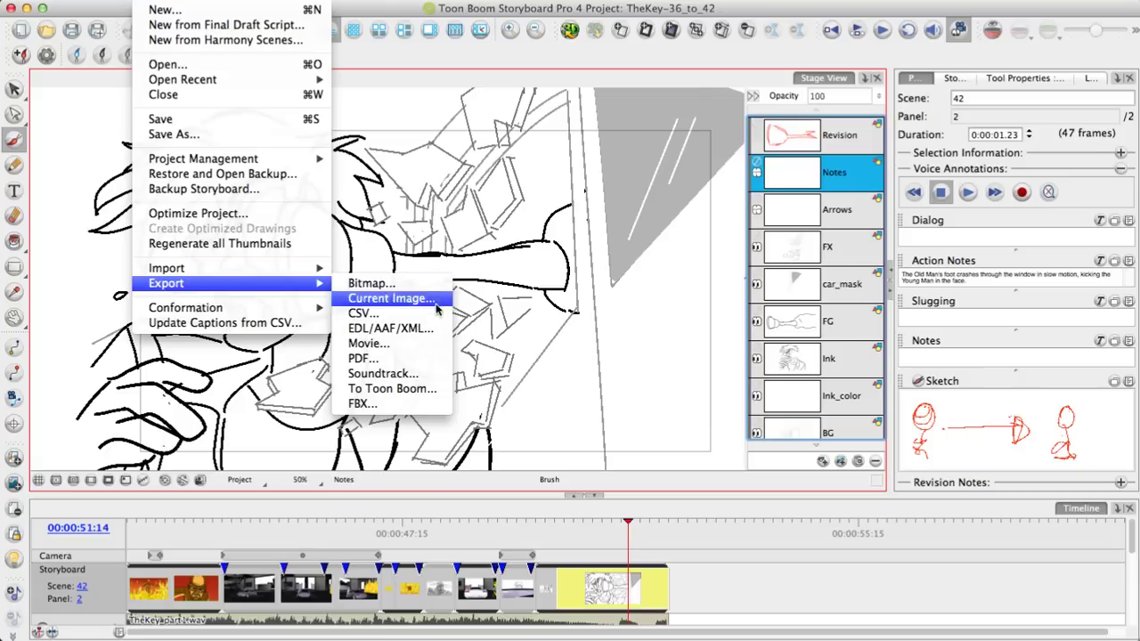
click(445, 322)
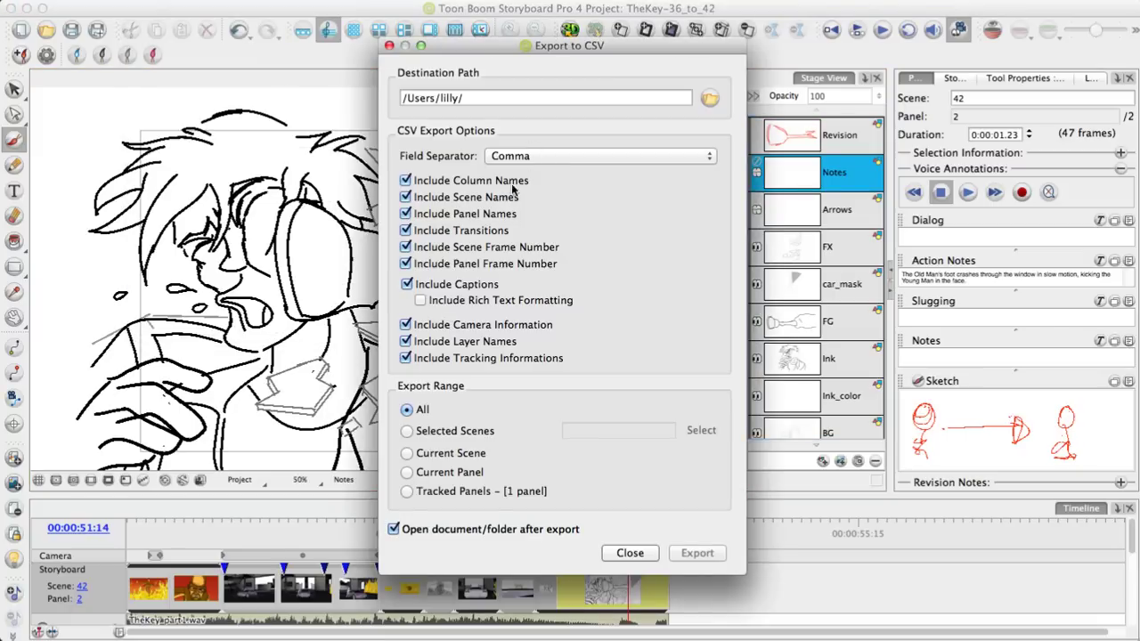
Set the CSV destination file name to Excel and export the storyboard
click(702, 102)
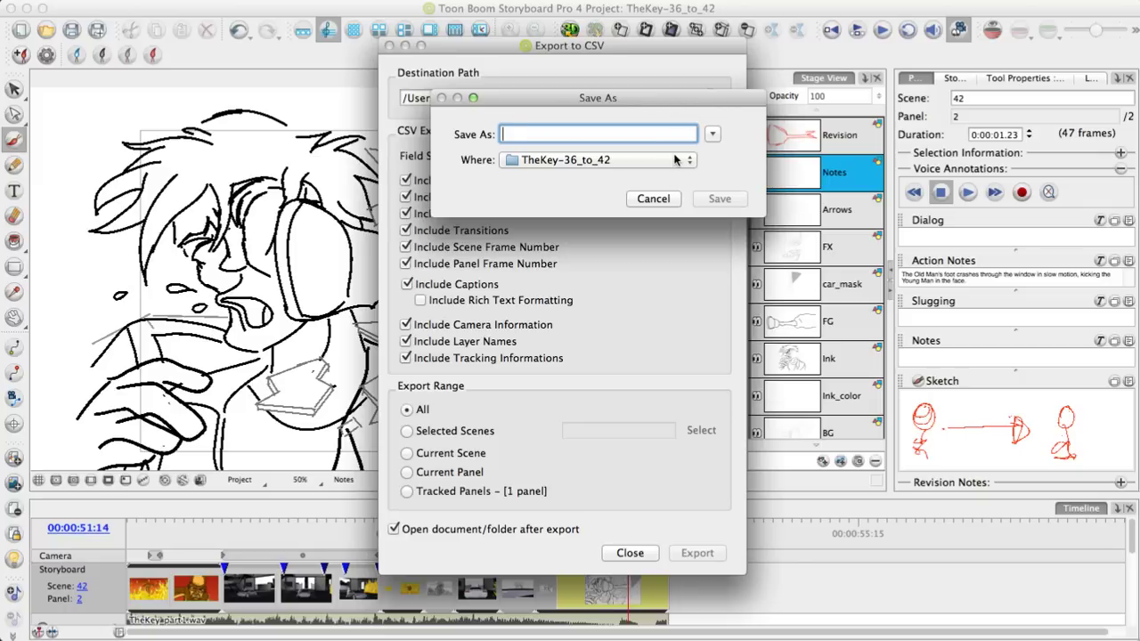
text(Excel)
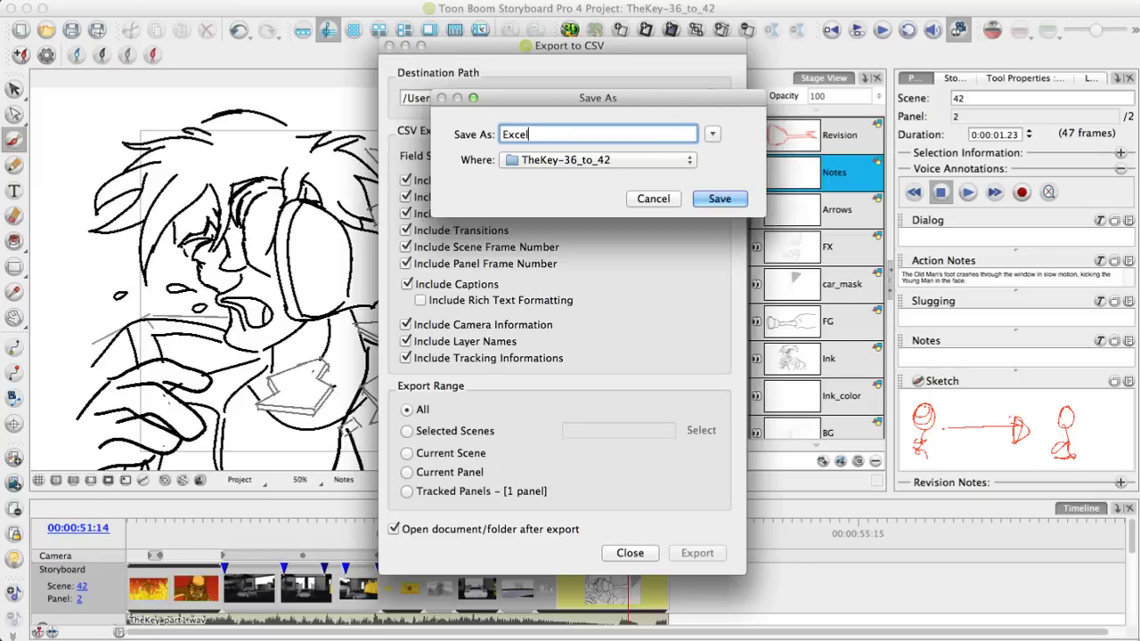
click(719, 197)
click(697, 553)
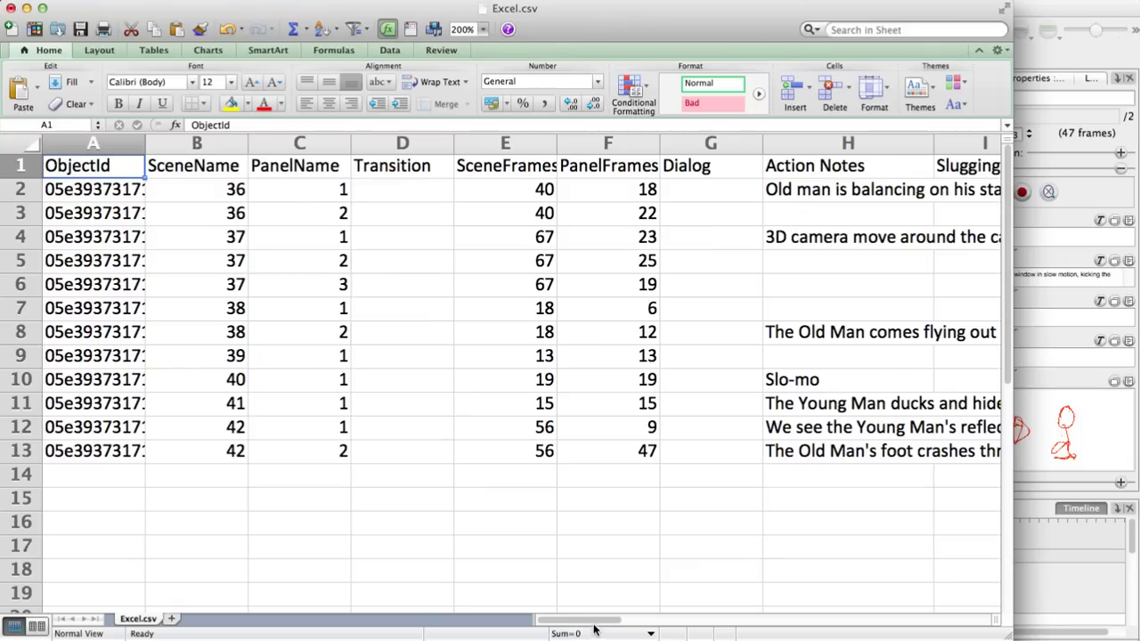
Inspect row 3's SceneName, PanelName, SceneFrames 40 and PanelFrames 22 values in Excel
click(220, 212)
click(339, 213)
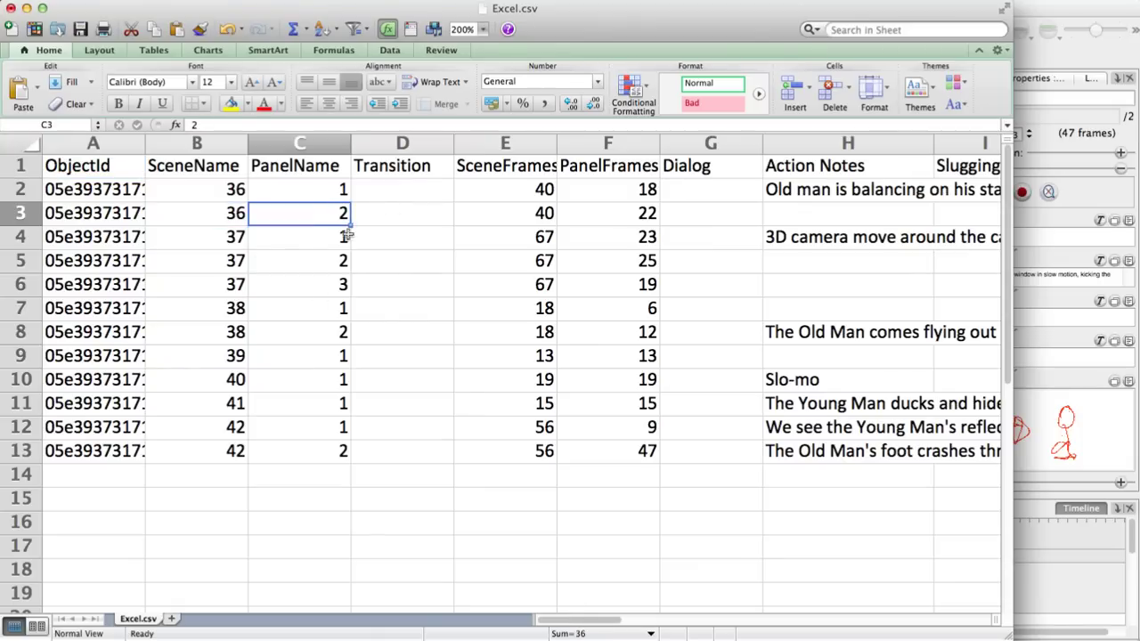
click(537, 212)
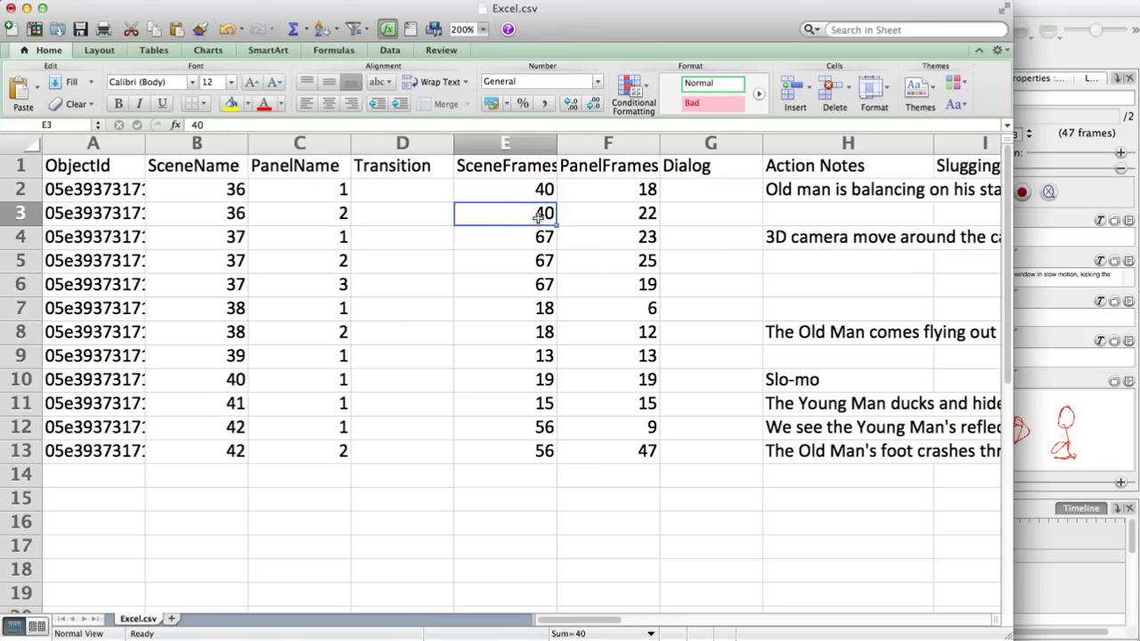
click(628, 214)
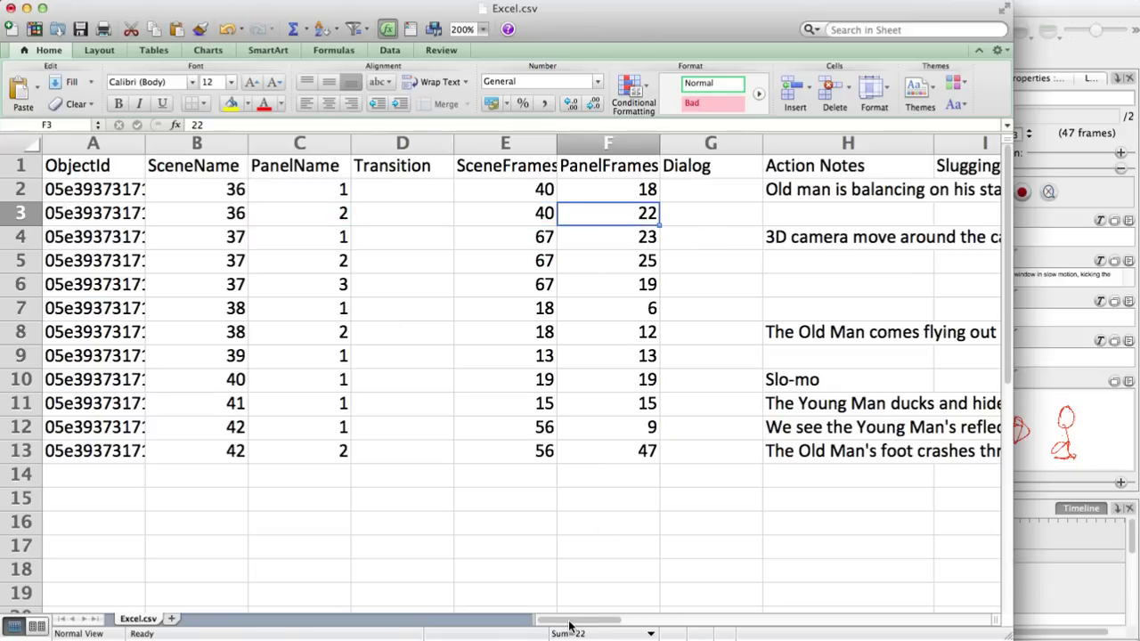
drag(569, 626, 628, 623)
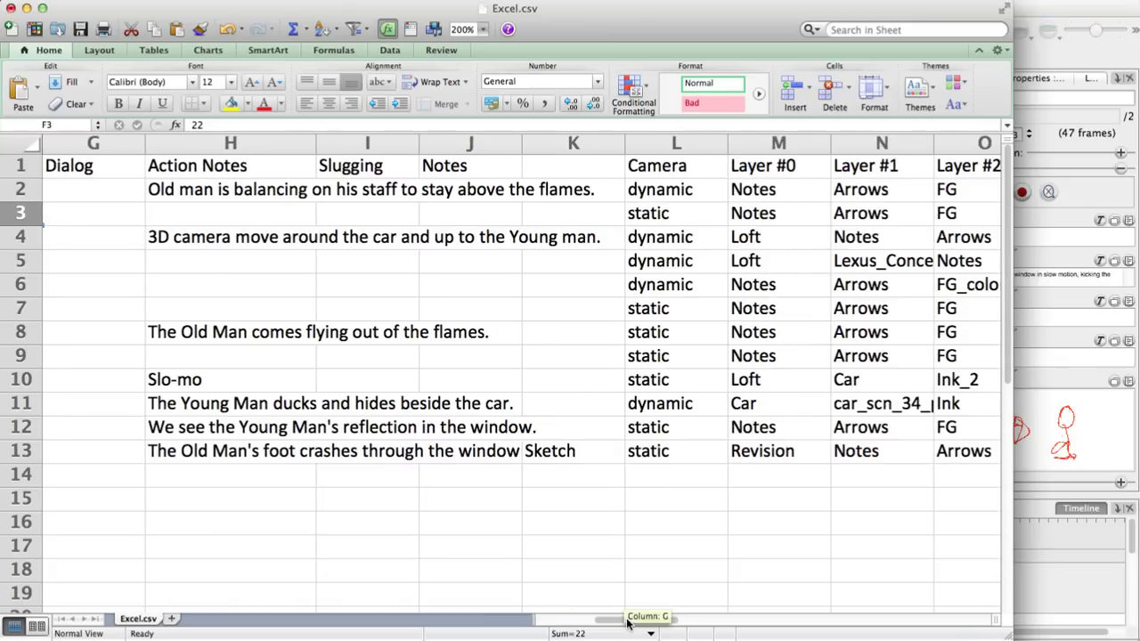
Select the Action Notes, Slugging and Notes headings, column H entries, and layer names in N:O
click(181, 159)
drag(181, 159, 490, 171)
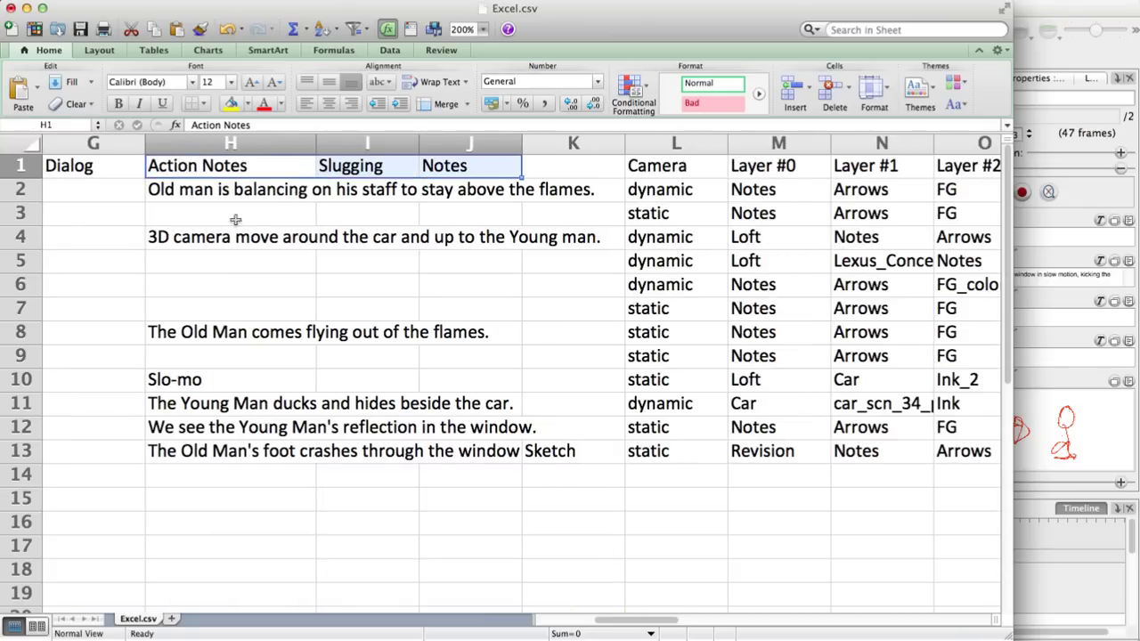
drag(217, 191, 492, 467)
drag(656, 620, 701, 627)
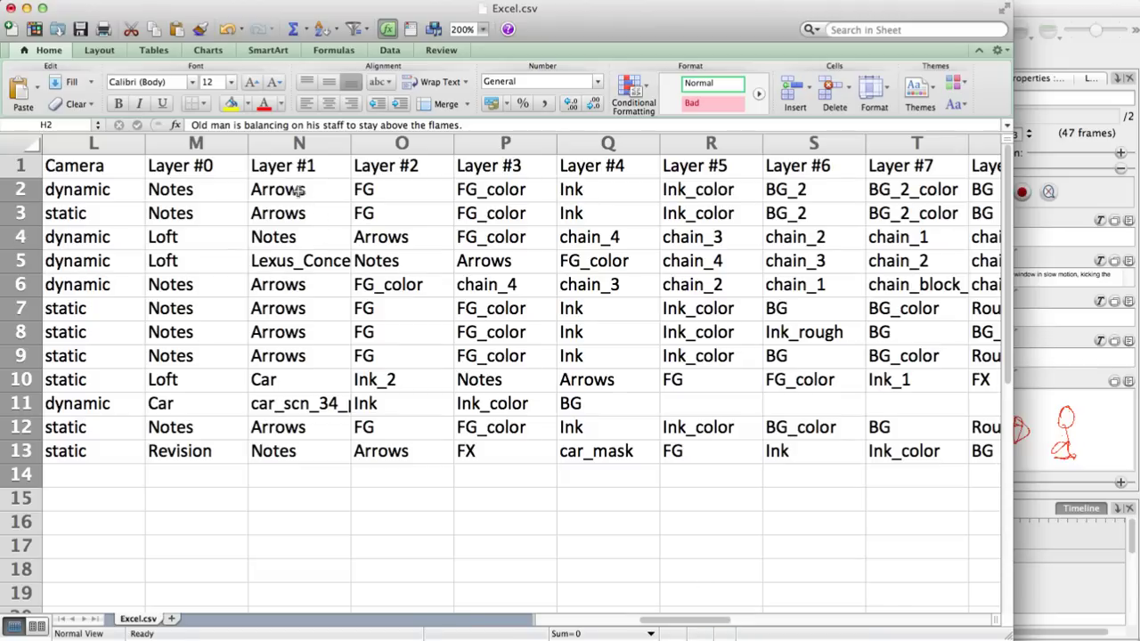
drag(299, 214, 417, 433)
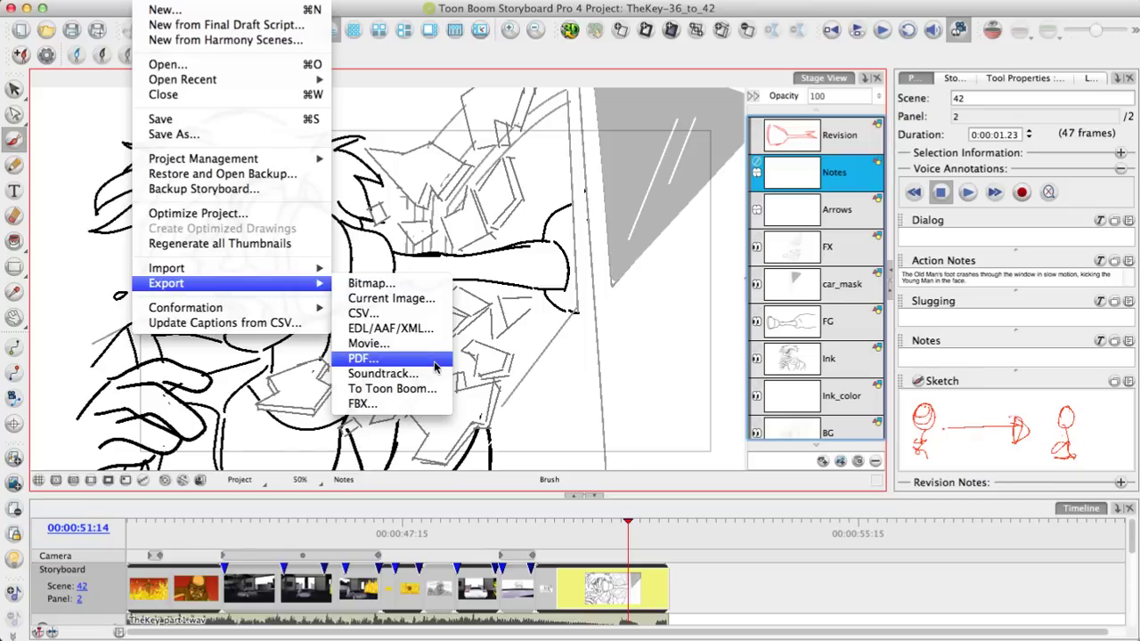
Set the PDF export to the Typical Japanese Format layout with destination file Japanese
click(435, 366)
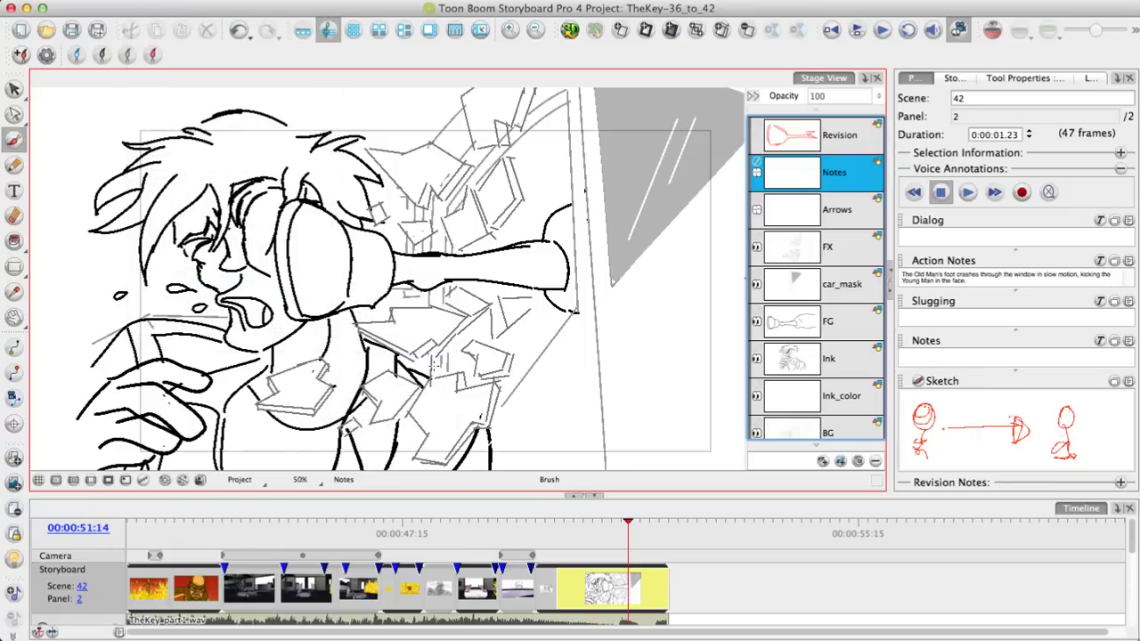
drag(755, 138, 754, 183)
click(748, 138)
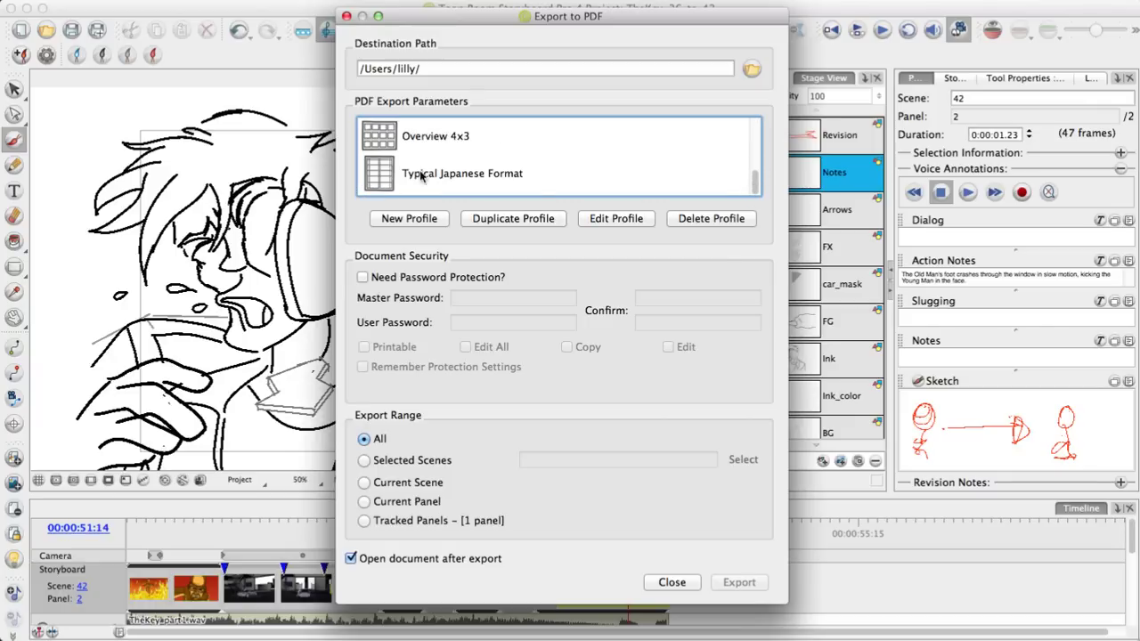
click(379, 175)
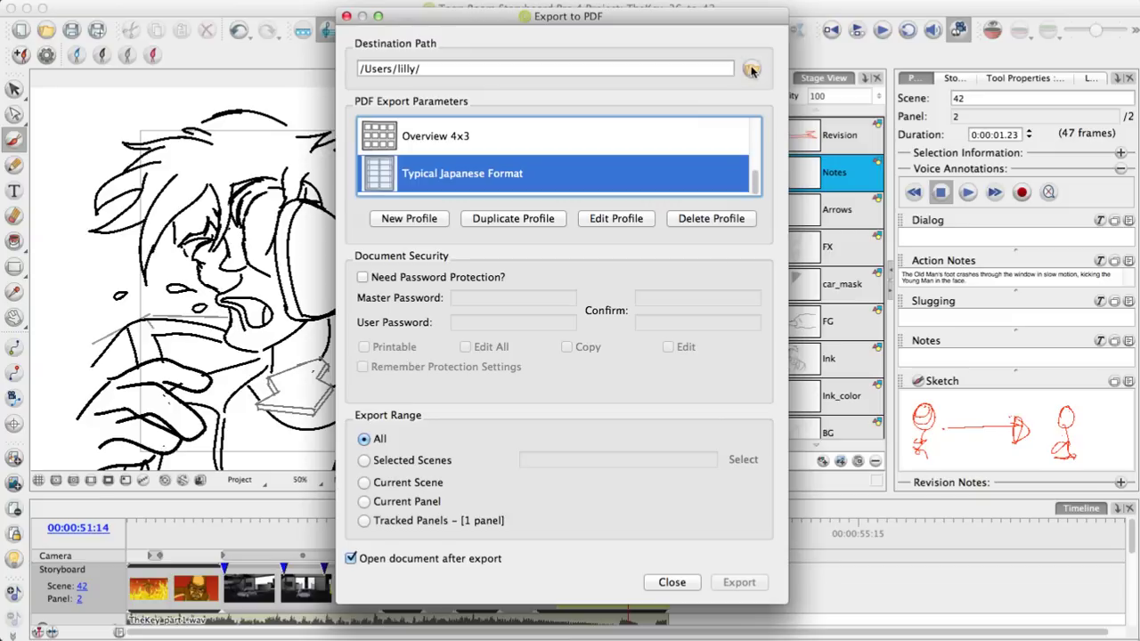
click(752, 69)
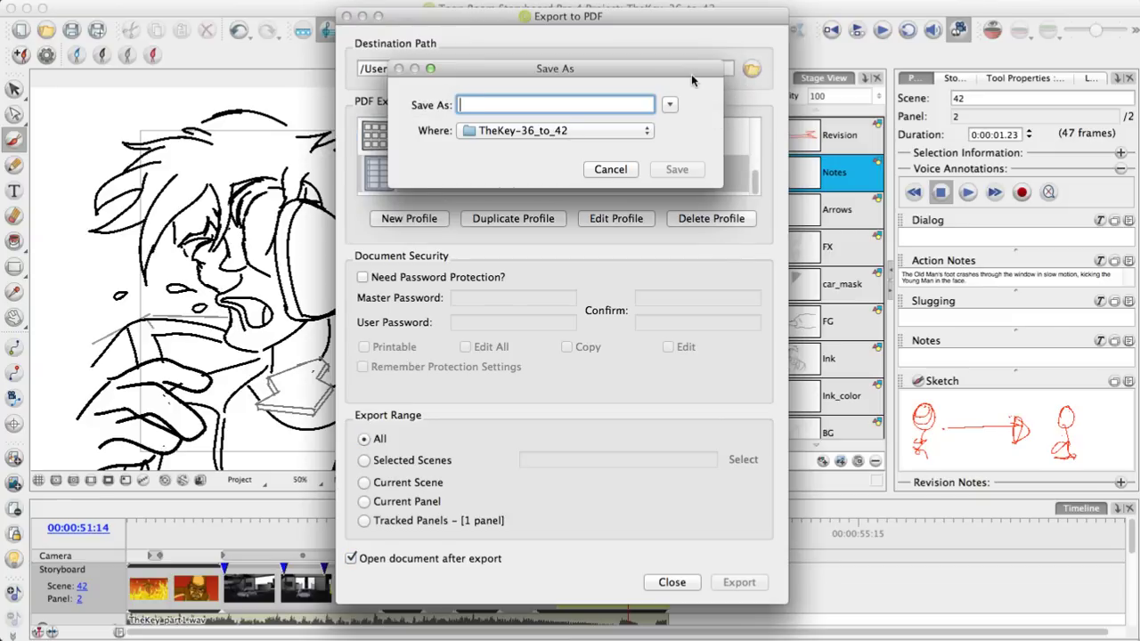
text(Japanese)
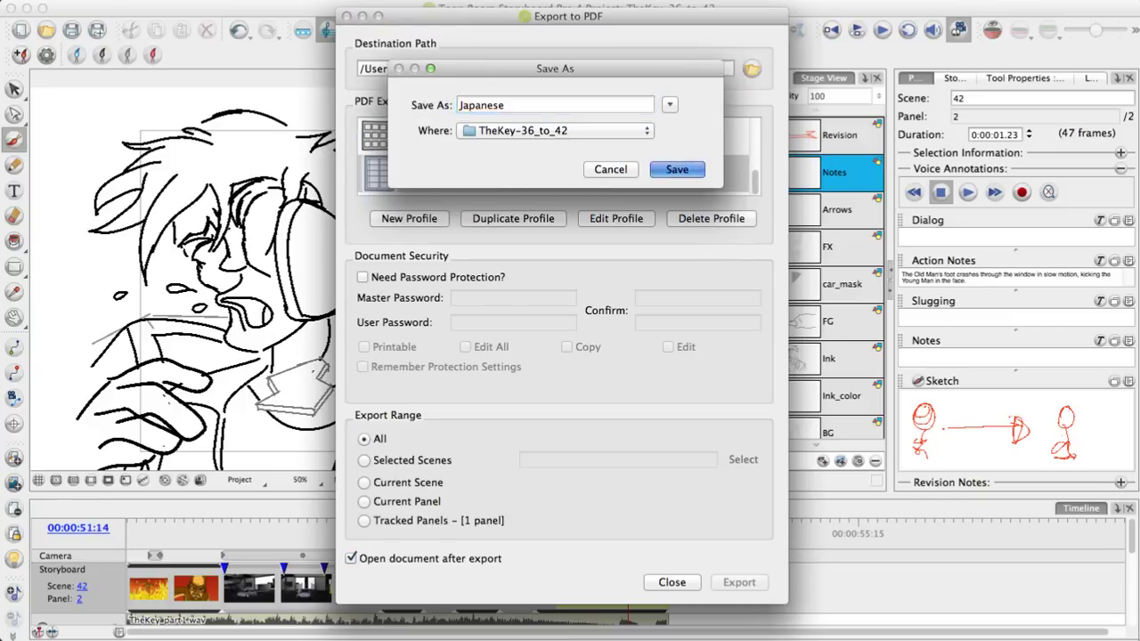
key(Return)
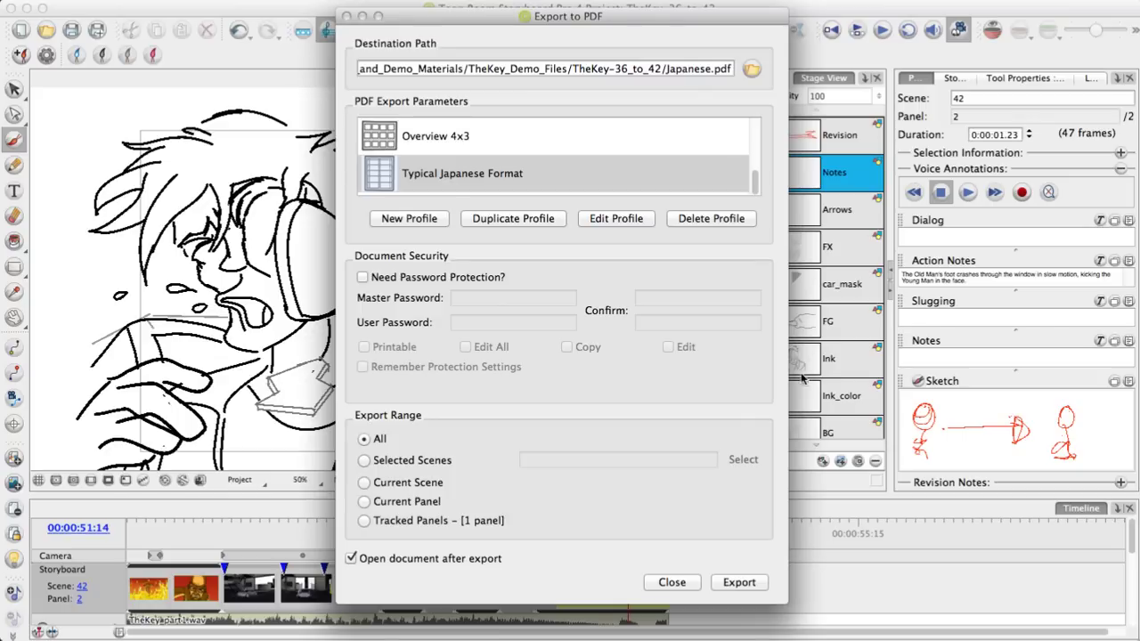
Limit the PDF export to selected scenes 36–42 and export Japanese.pdf
click(363, 460)
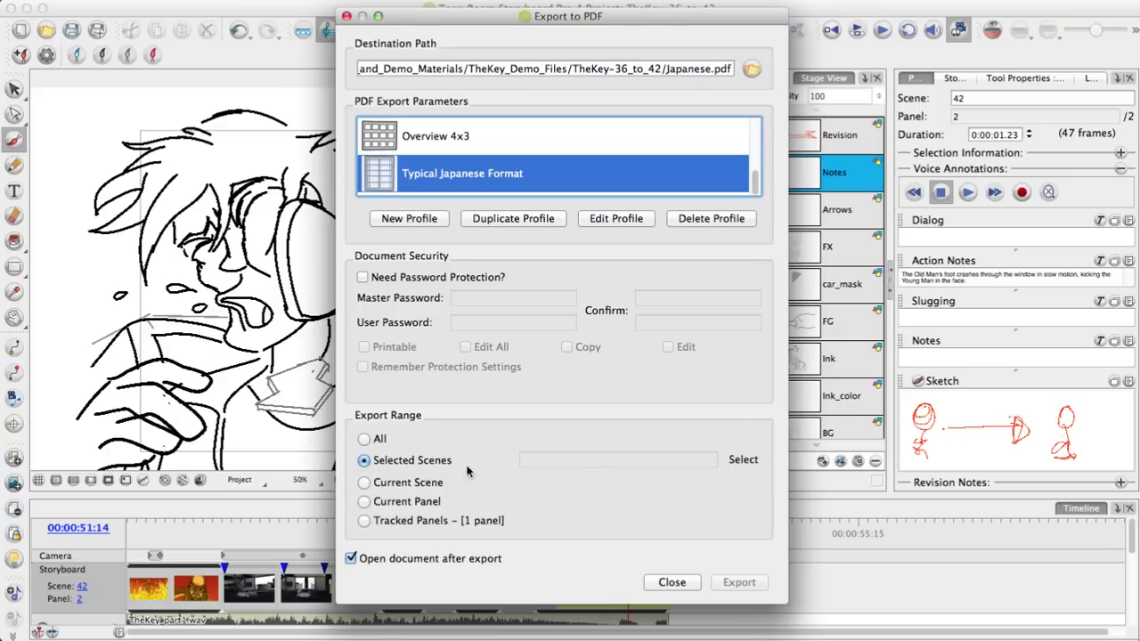
click(743, 460)
drag(526, 220, 523, 304)
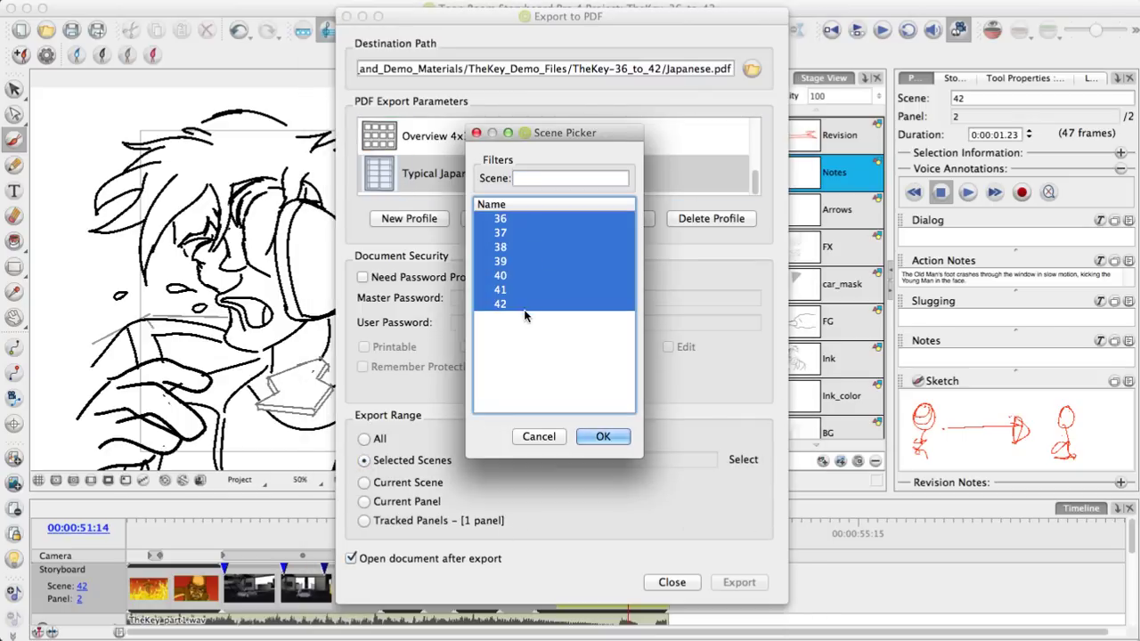
click(603, 436)
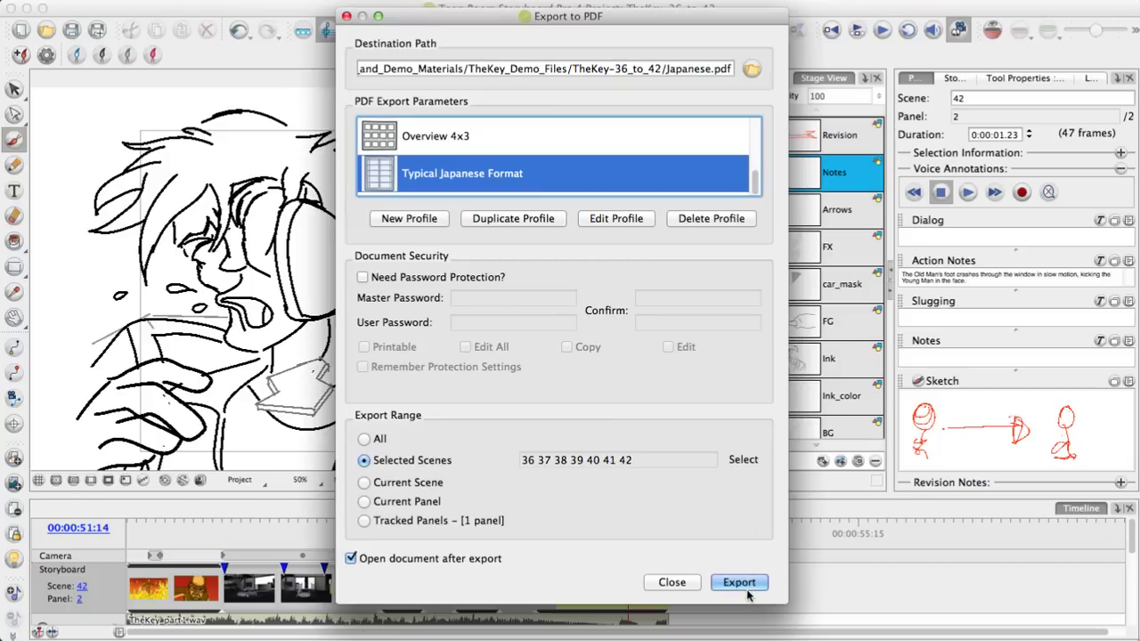
click(754, 588)
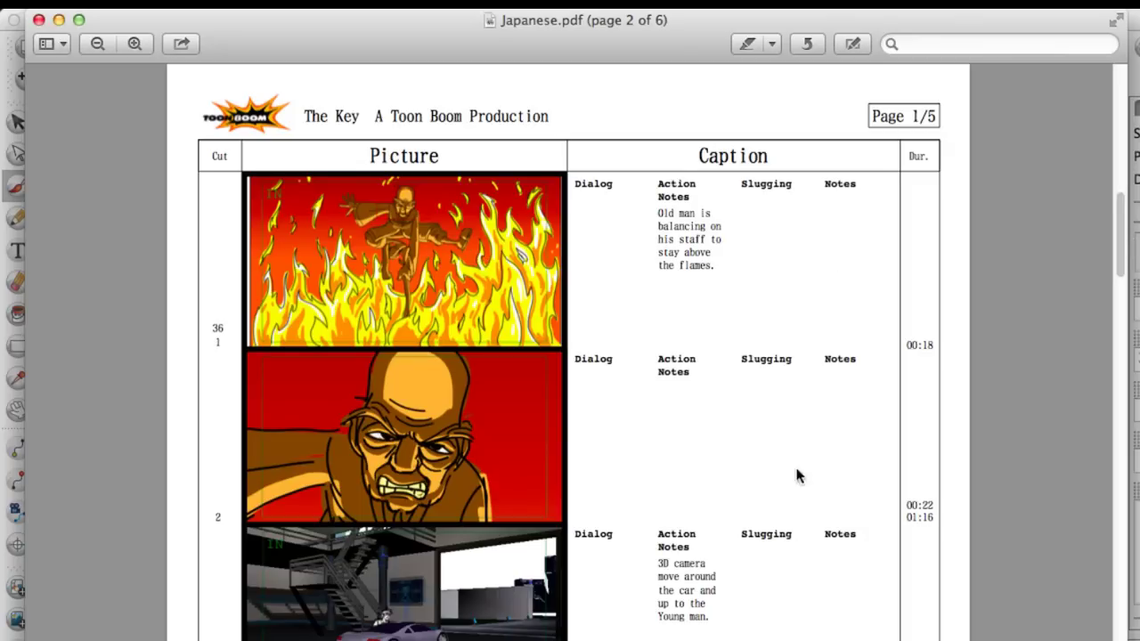
Scroll through Japanese.pdf's pages, then view Horizontal.pdf's scene 36 panels
mouse_move(1125, 240)
mouse_down()
mouse_move(1123, 275)
mouse_move(1124, 235)
mouse_up()
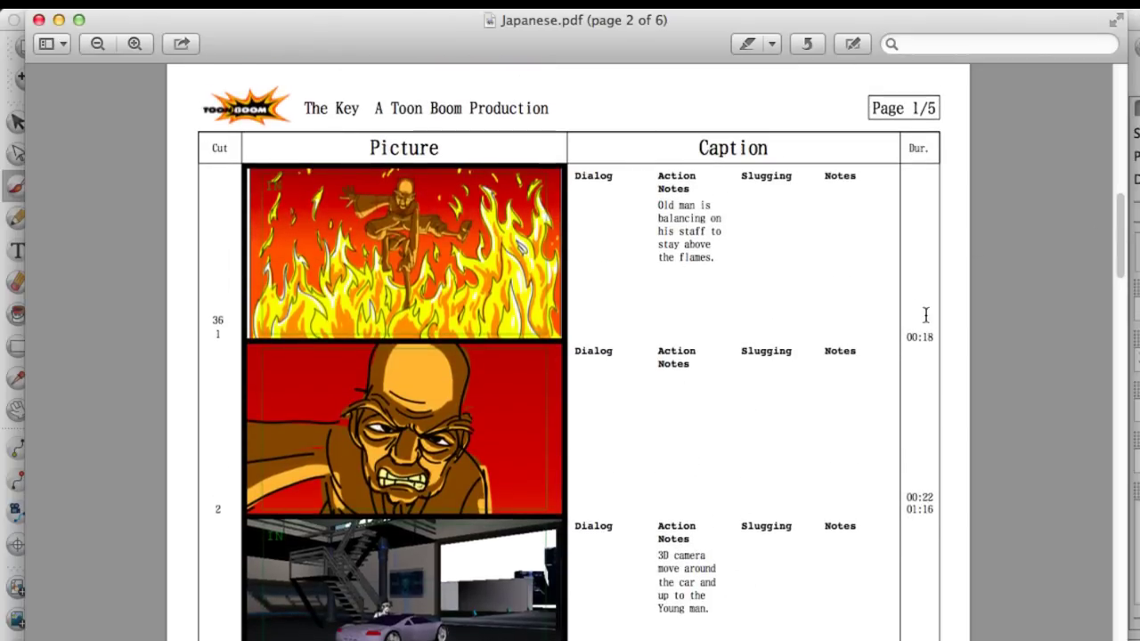
drag(1122, 259, 1115, 373)
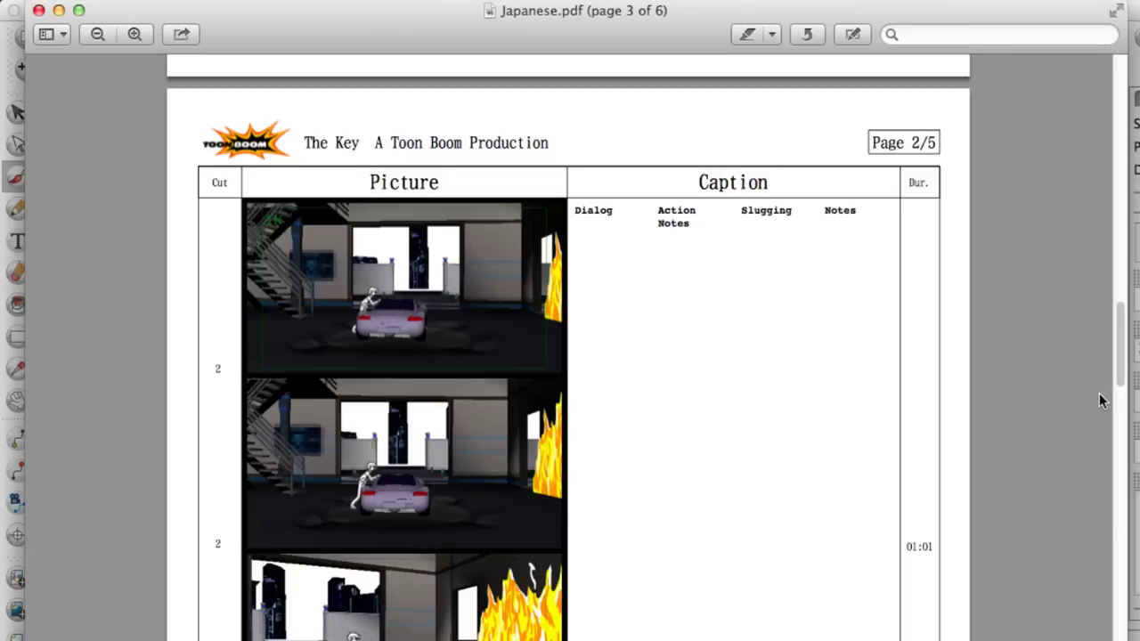
scroll(1121, 368, down, 10)
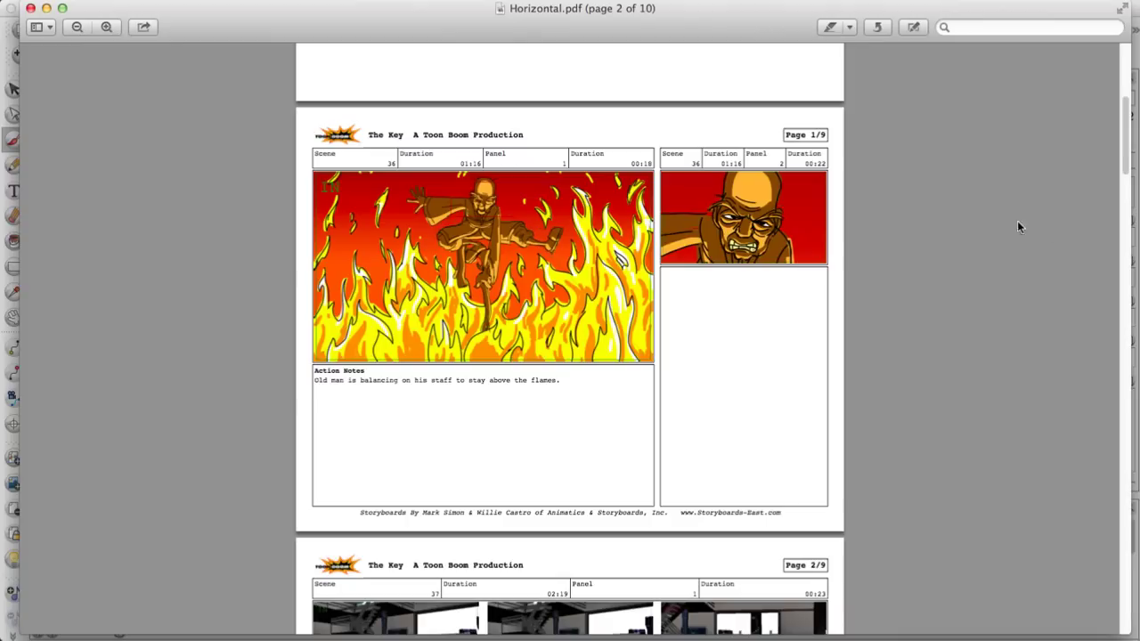
Scroll Horizontal.pdf, then zoom in twice on Vertical.pdf's panels to inspect them
drag(1129, 111, 1082, 178)
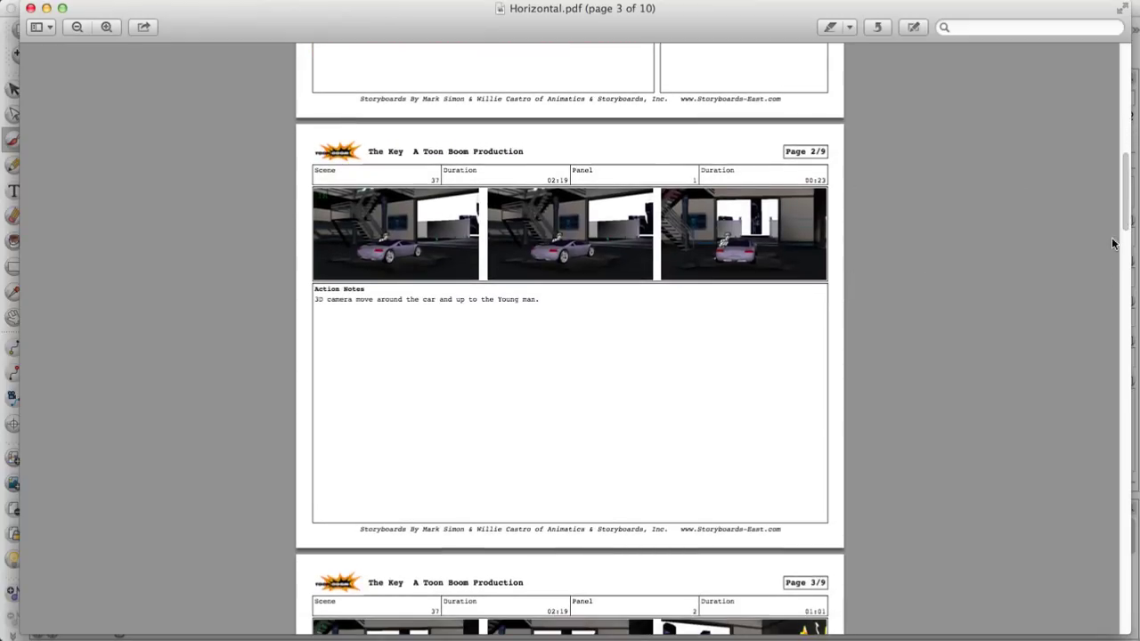
drag(1123, 233, 1099, 387)
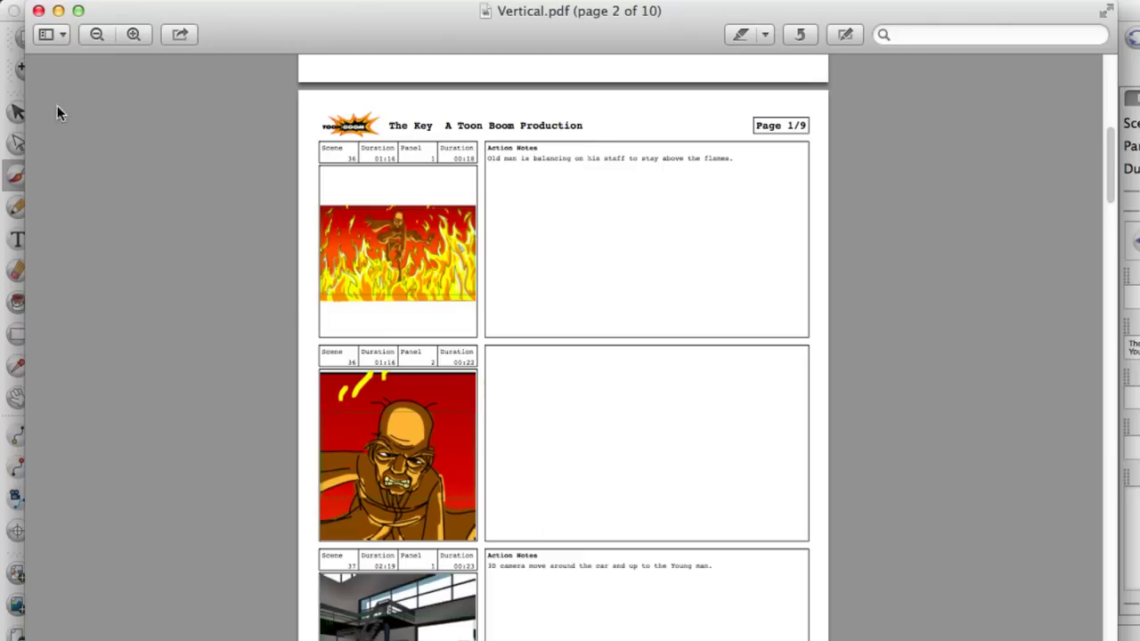
click(133, 35)
click(134, 34)
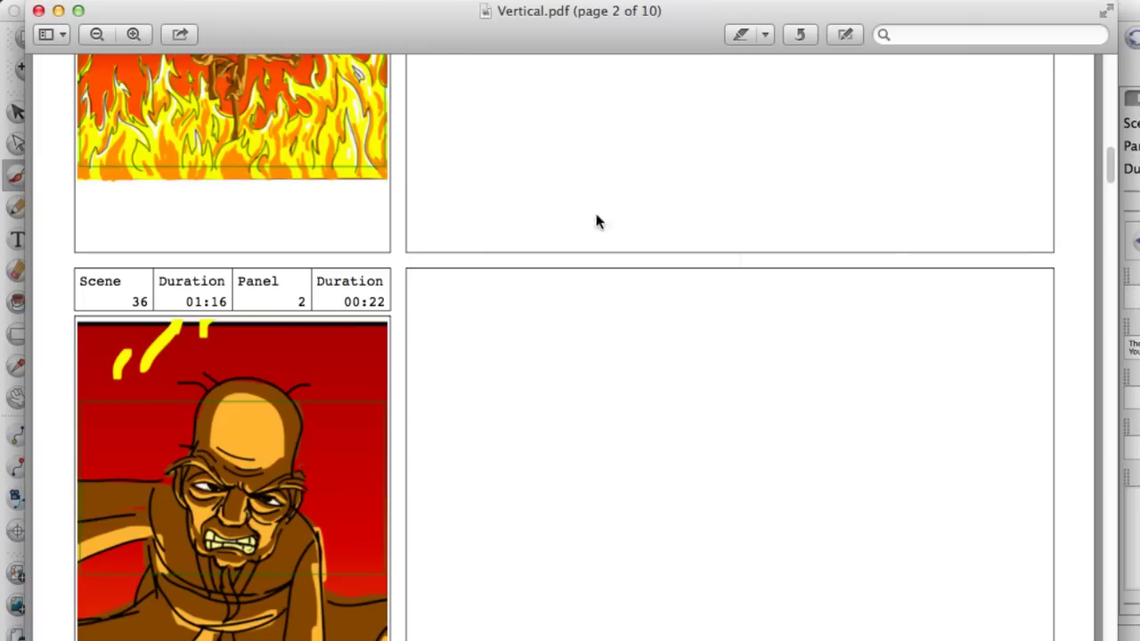
scroll(1111, 168, down, 3)
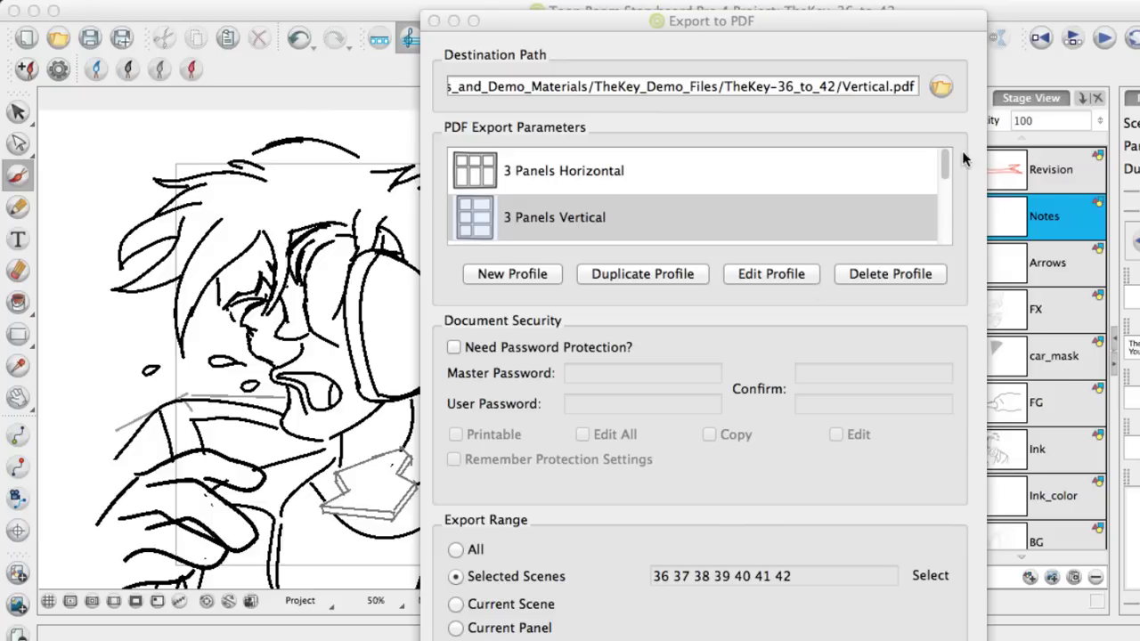
Bring the Export to PDF settings forward and scroll its layout profile list
click(947, 171)
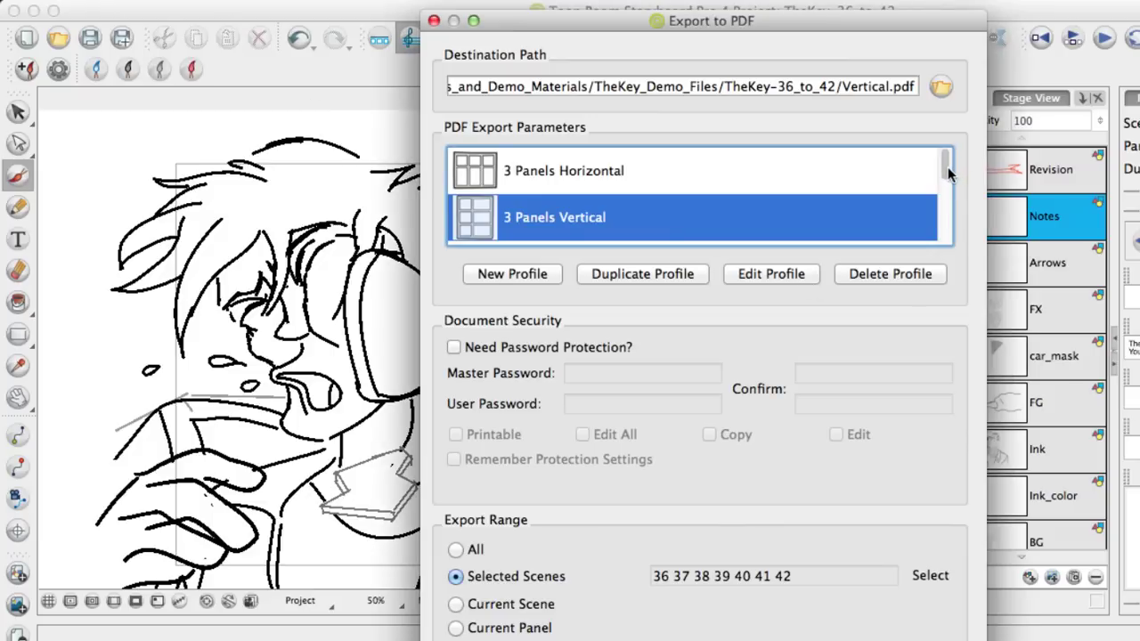
drag(948, 157, 947, 229)
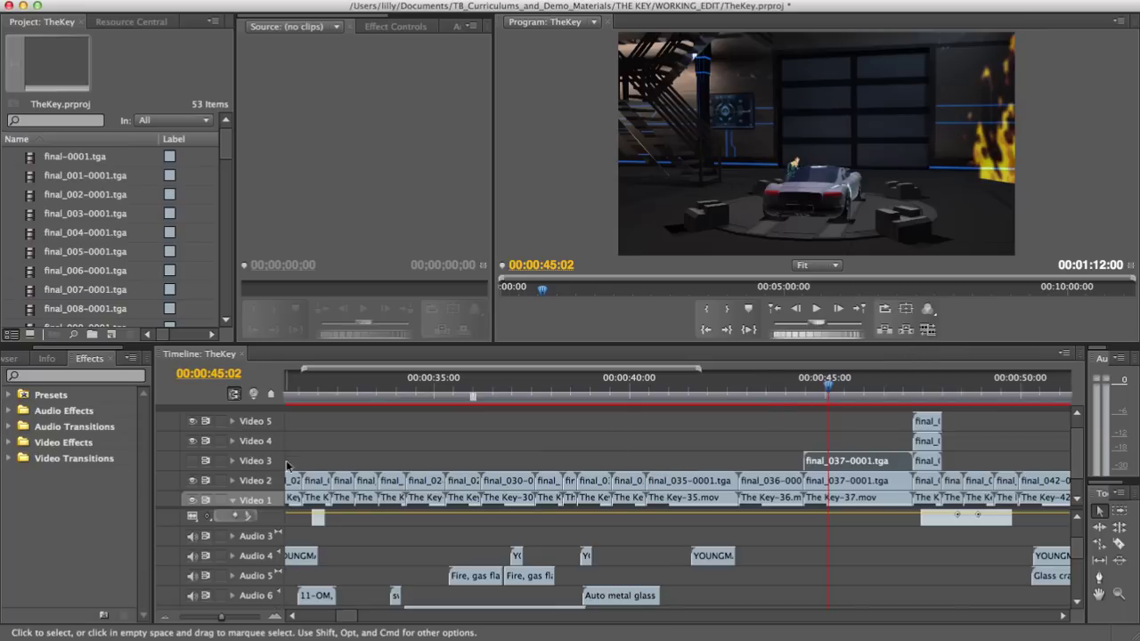
Toggle Video 2 and Video 4 output in TheKey's timeline to compare sketch, colour and 3D shots
click(193, 481)
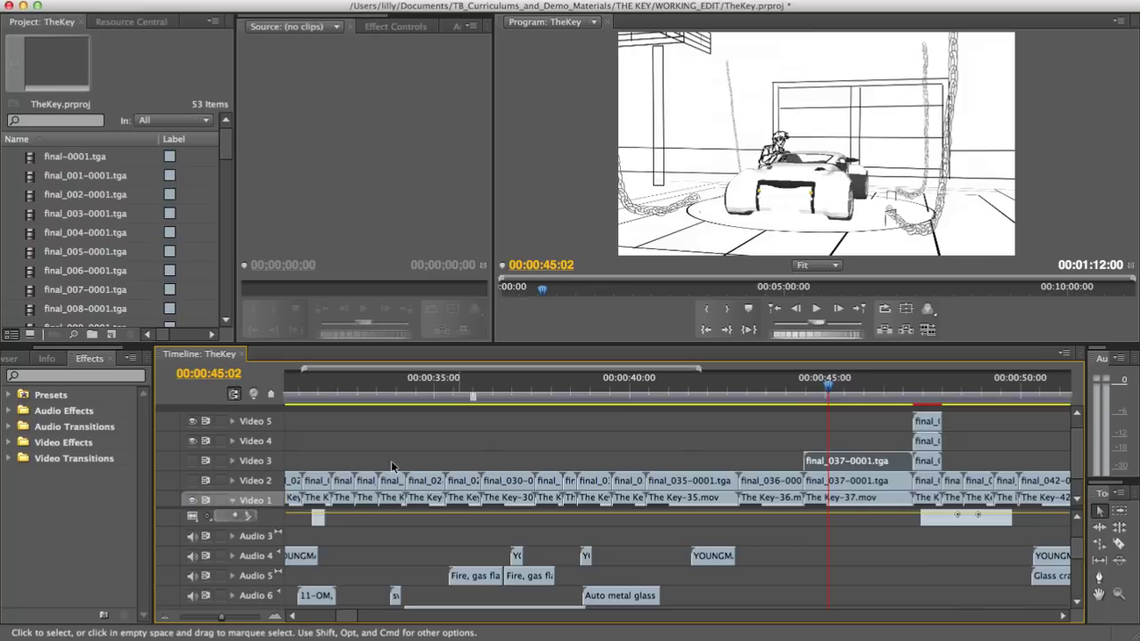
mouse_move(828, 385)
mouse_down()
mouse_move(651, 377)
mouse_move(710, 385)
mouse_up()
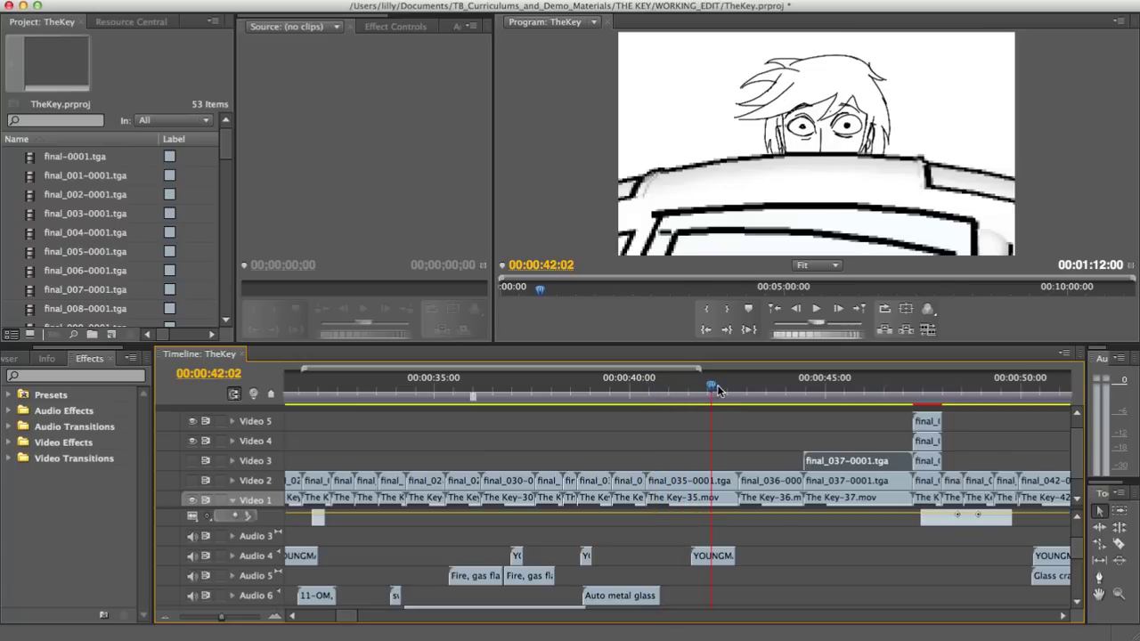
click(192, 481)
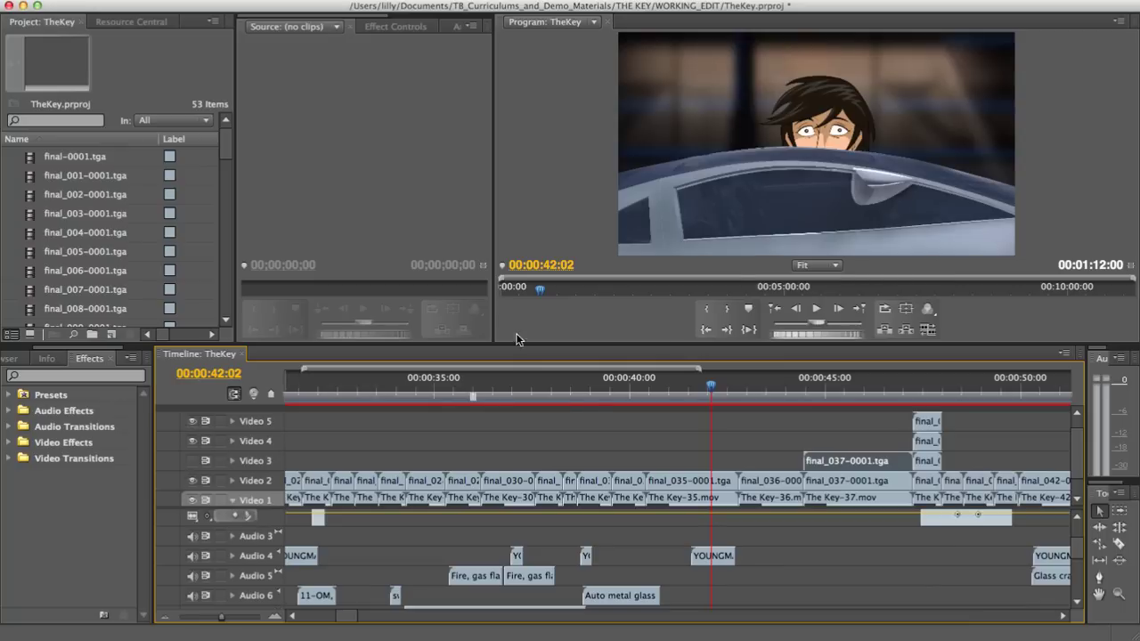
drag(712, 385, 922, 415)
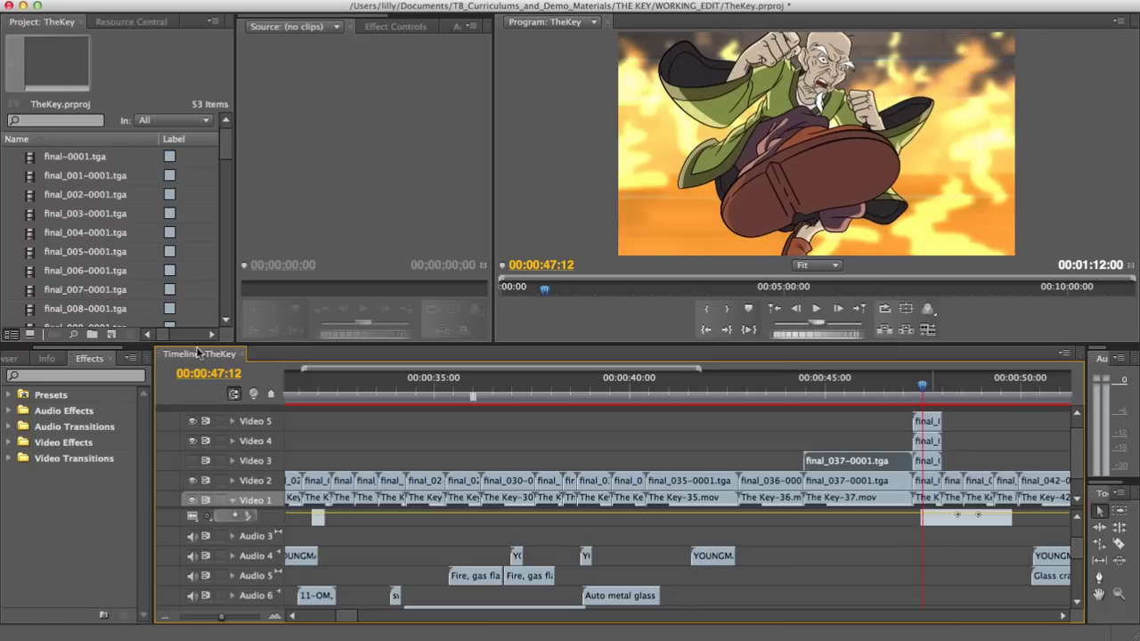
click(192, 440)
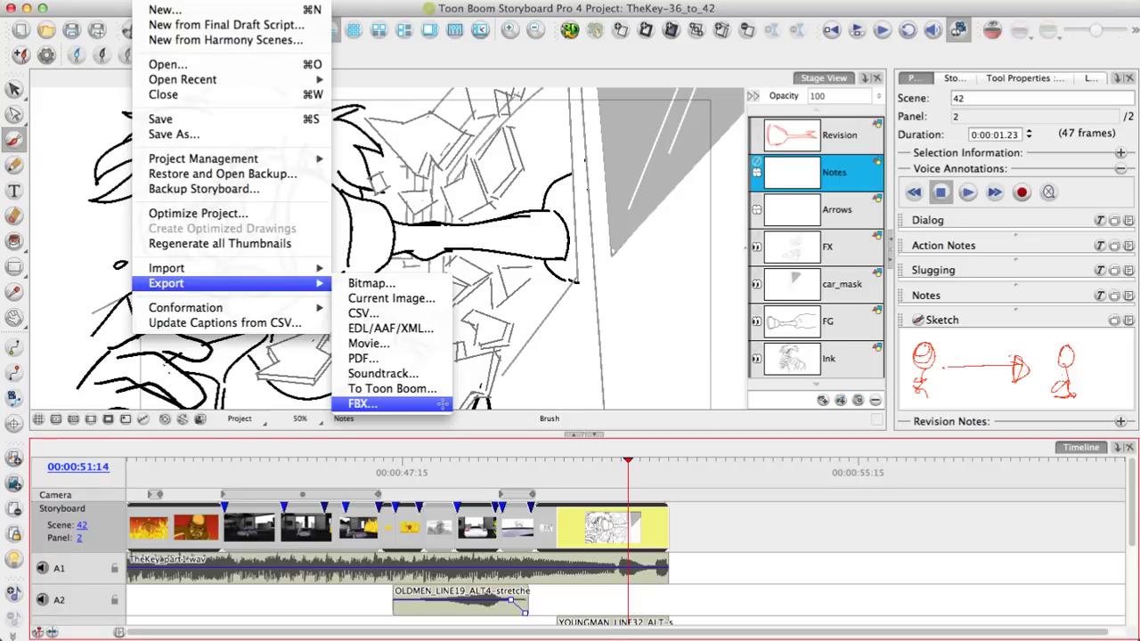
Dismiss the export menu without exporting to Toon Boom or FBX
click(456, 404)
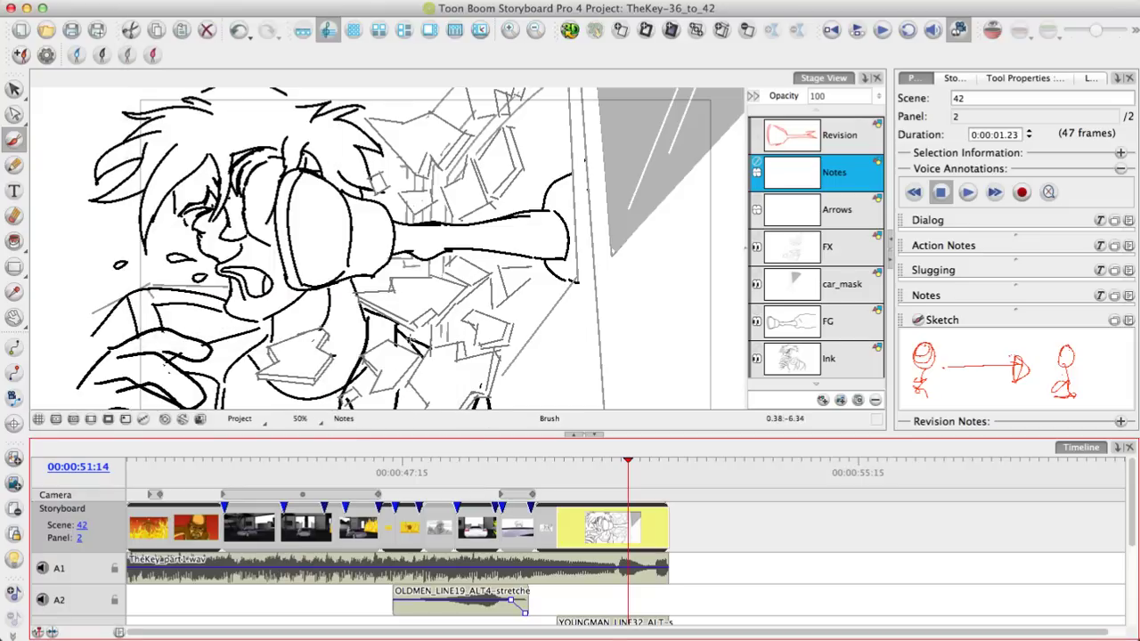